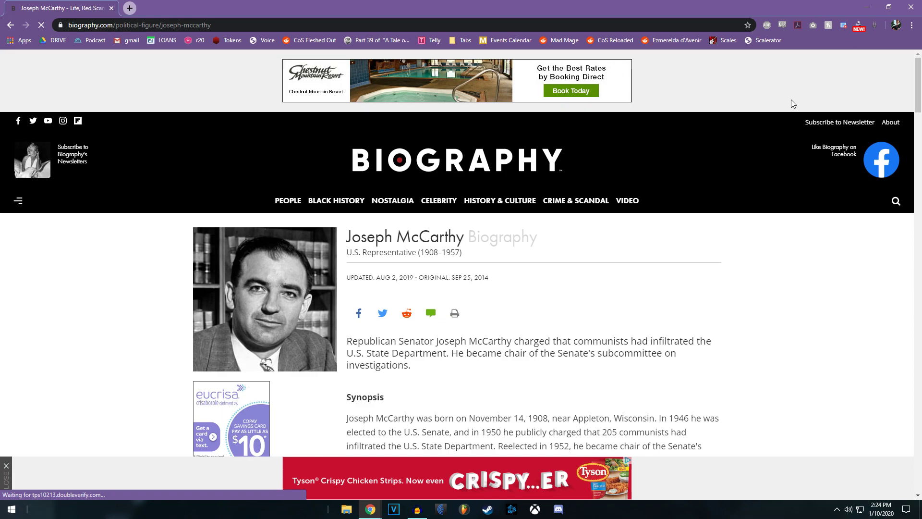
Scroll the Biography page, then switch to the Storm King's Thunder game in Roll20
{"action": "scroll", "coordinate": [791, 101], "scroll_direction": "down", "scroll_amount": 1}
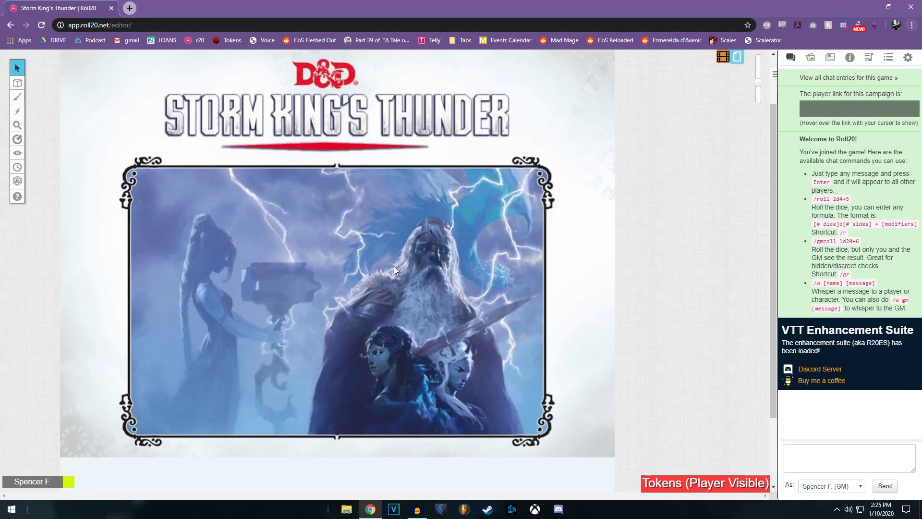
From the Journal, bring up Blank Character 1's character sheet at its creation prompt
{"action": "scroll", "coordinate": [395, 264], "scroll_direction": "up", "scroll_amount": 1}
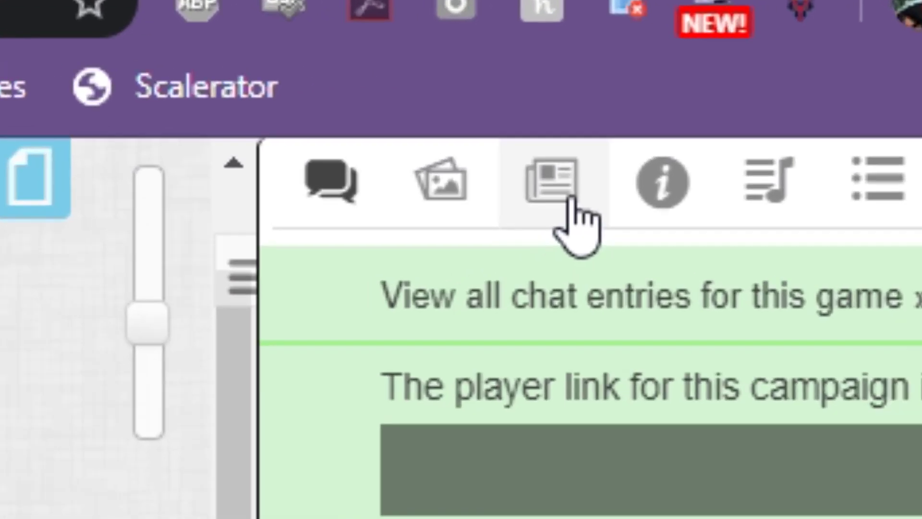
{"action": "left_click", "coordinate": [567, 192]}
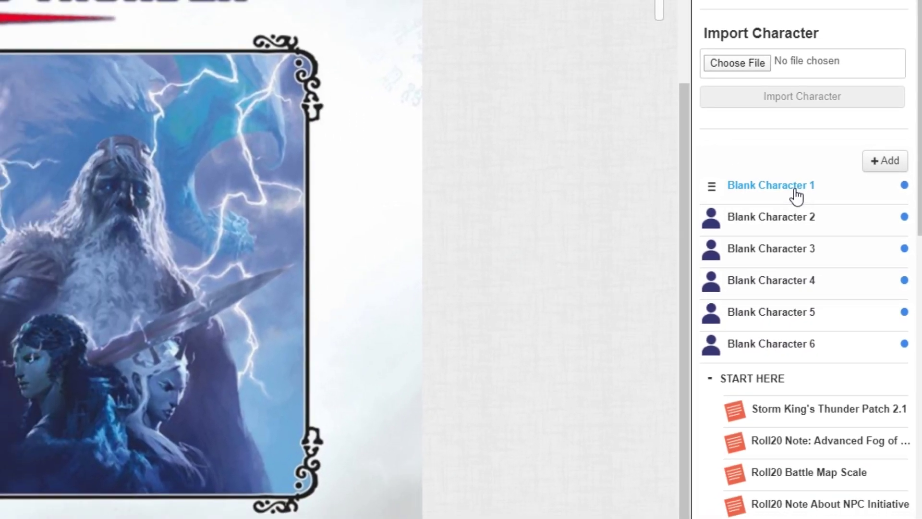
{"action": "left_click", "coordinate": [796, 195]}
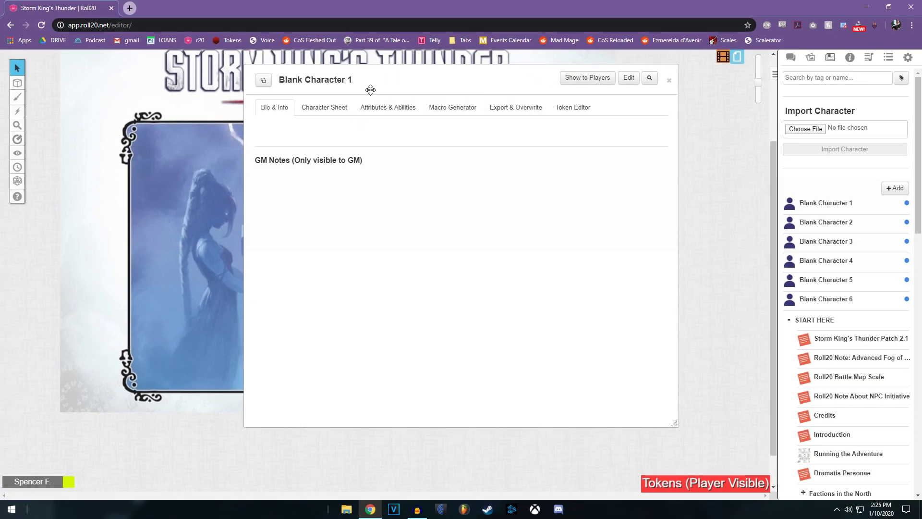
{"action": "left_click", "coordinate": [669, 80]}
{"action": "right_click", "coordinate": [832, 205]}
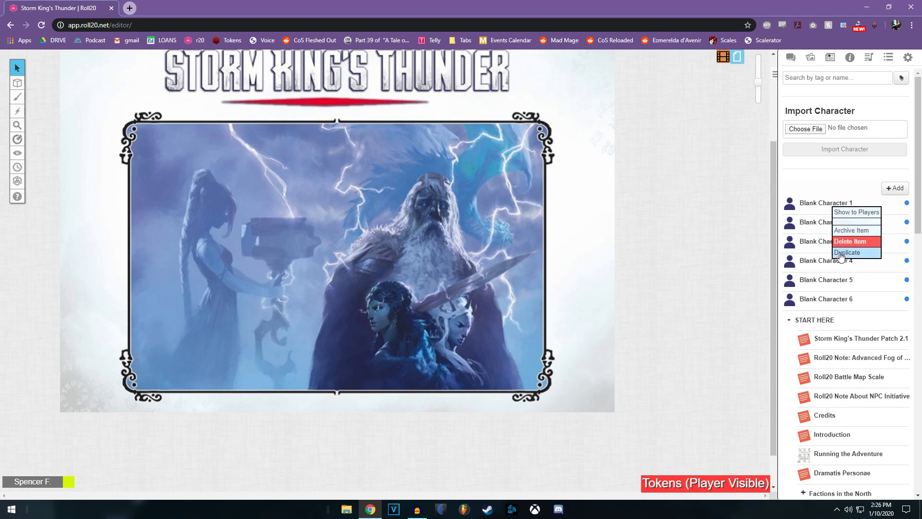
{"action": "left_click_drag", "start_coordinate": [918, 154], "coordinate": [918, 413]}
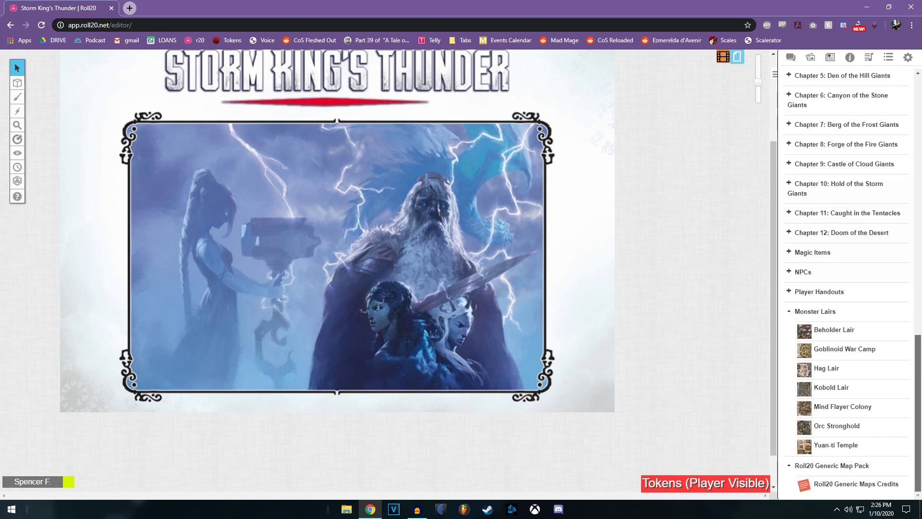
{"action": "scroll", "coordinate": [818, 192], "scroll_direction": "up", "scroll_amount": 15}
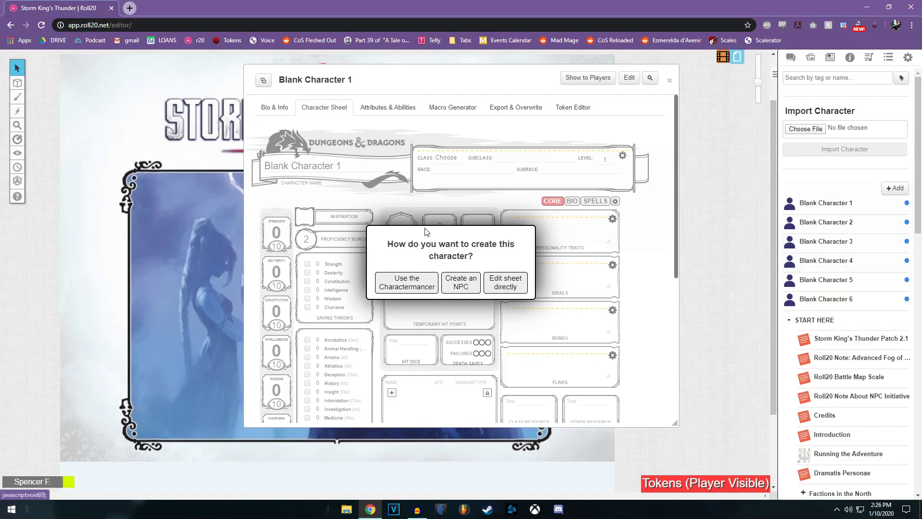
Start Blank Character 1 in the Charactermancer, then close its window
{"action": "left_click", "coordinate": [408, 283]}
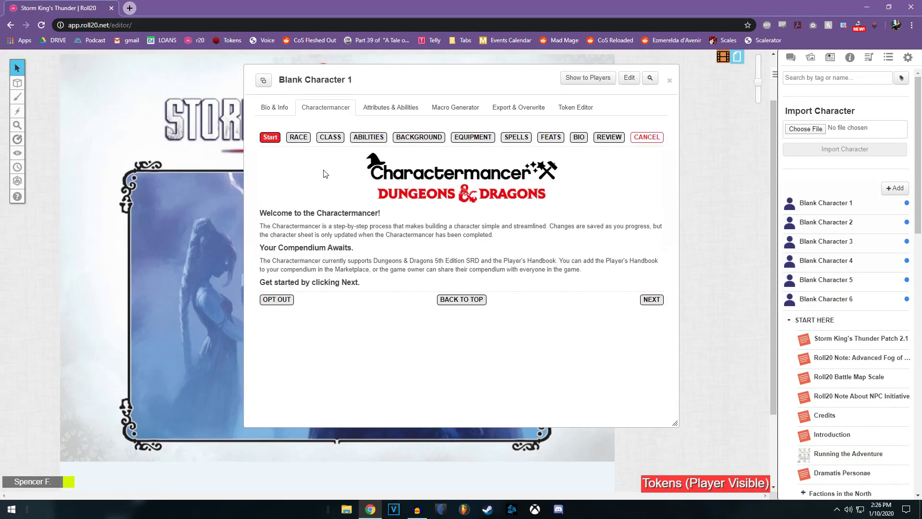
{"action": "left_click", "coordinate": [670, 81]}
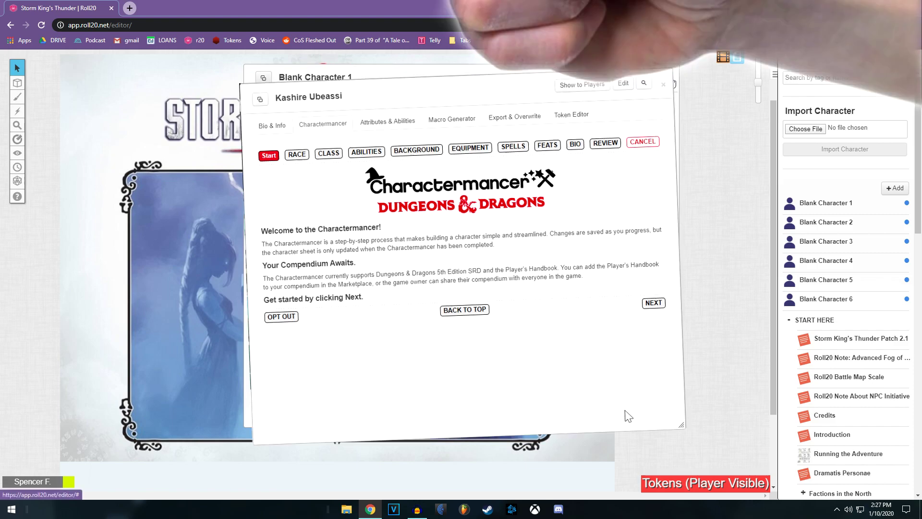
{"action": "scroll", "coordinate": [845, 297], "scroll_direction": "down", "scroll_amount": 2}
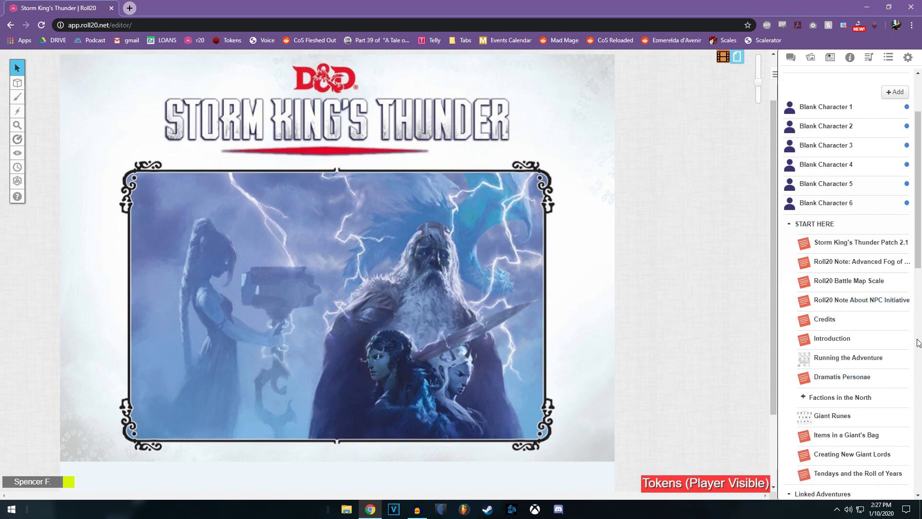
{"action": "scroll", "coordinate": [850, 203], "scroll_direction": "up", "scroll_amount": 2}
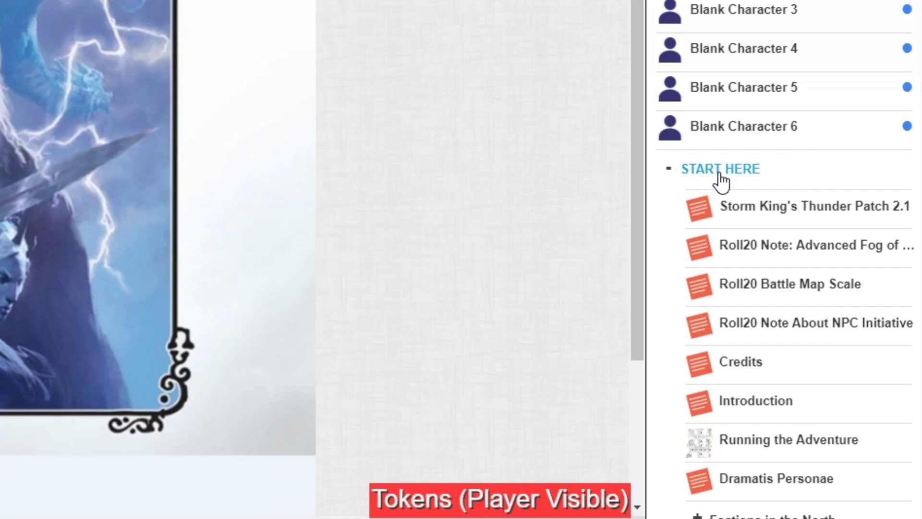
Collapse the START HERE journal folder and open a new browser tab for VTT Enhancement Suite
{"action": "scroll", "coordinate": [720, 180], "scroll_direction": "down", "scroll_amount": 4}
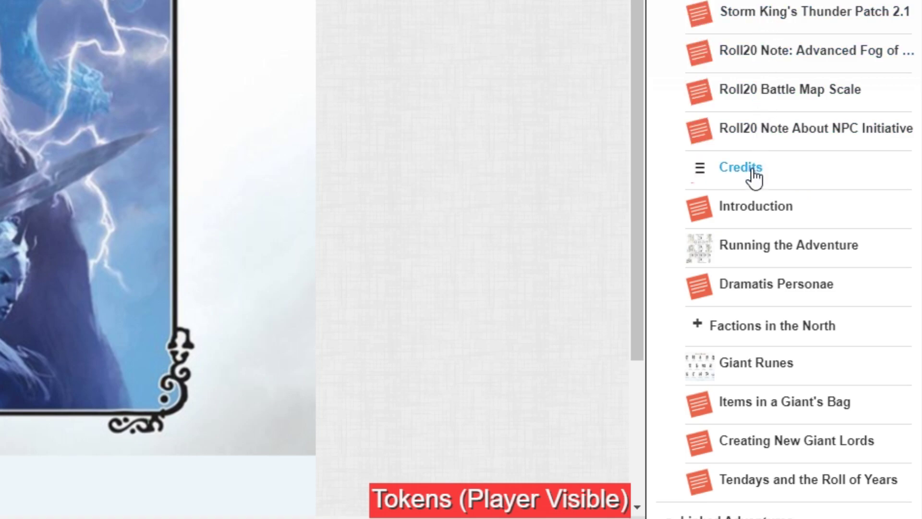
{"action": "scroll", "coordinate": [769, 221], "scroll_direction": "down", "scroll_amount": 8}
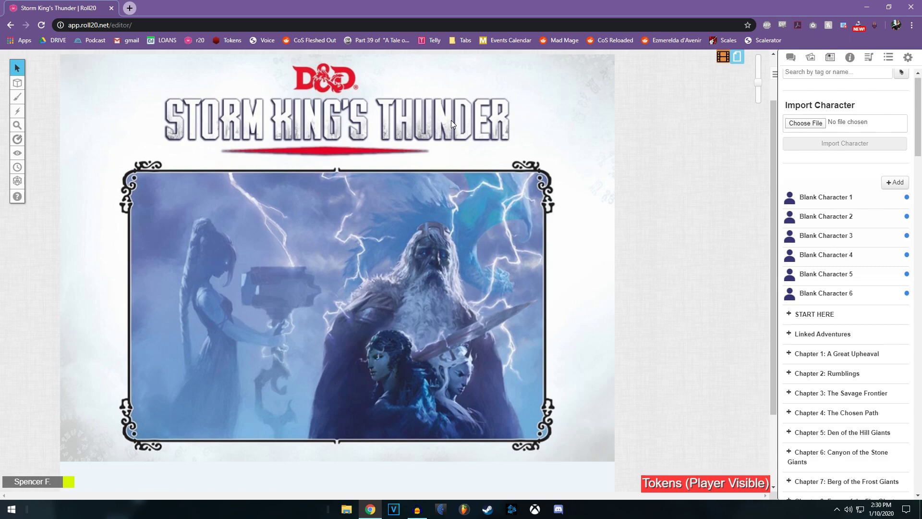
{"action": "left_click", "coordinate": [129, 8]}
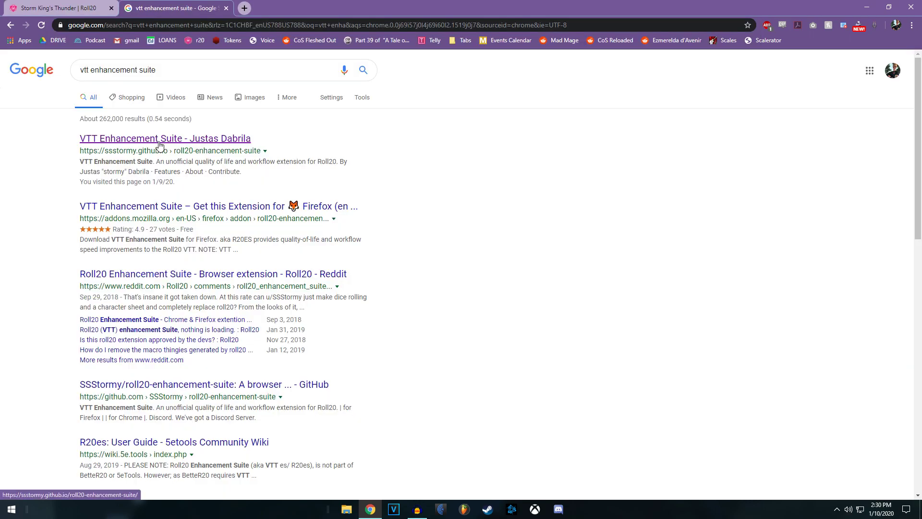
{"action": "left_click", "coordinate": [160, 143]}
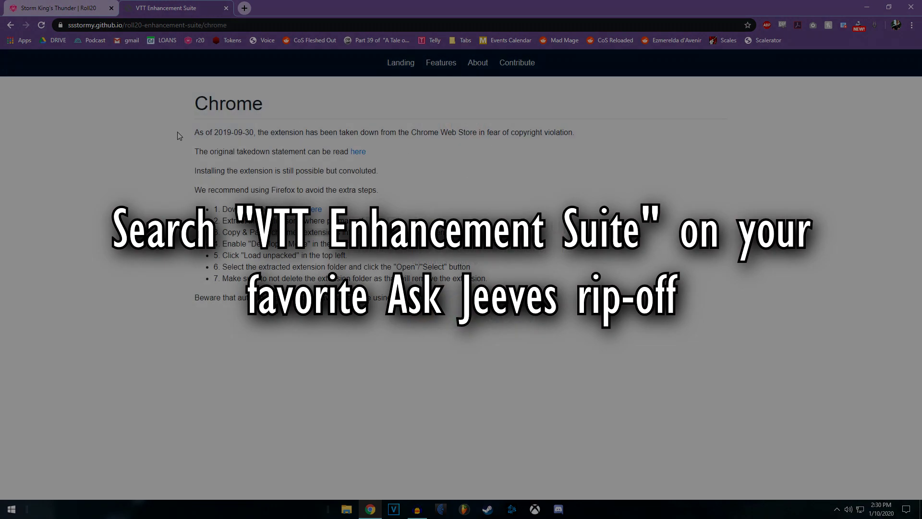
{"action": "key", "text": "ctrl+w"}
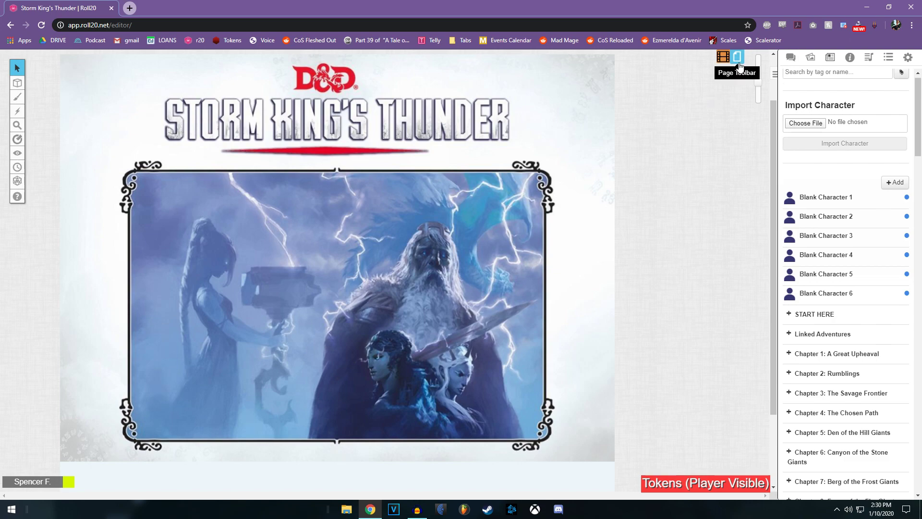
Drag the PLAYERS ribbon from the Start page onto the Blank Battle Map page
{"action": "left_click", "coordinate": [738, 58]}
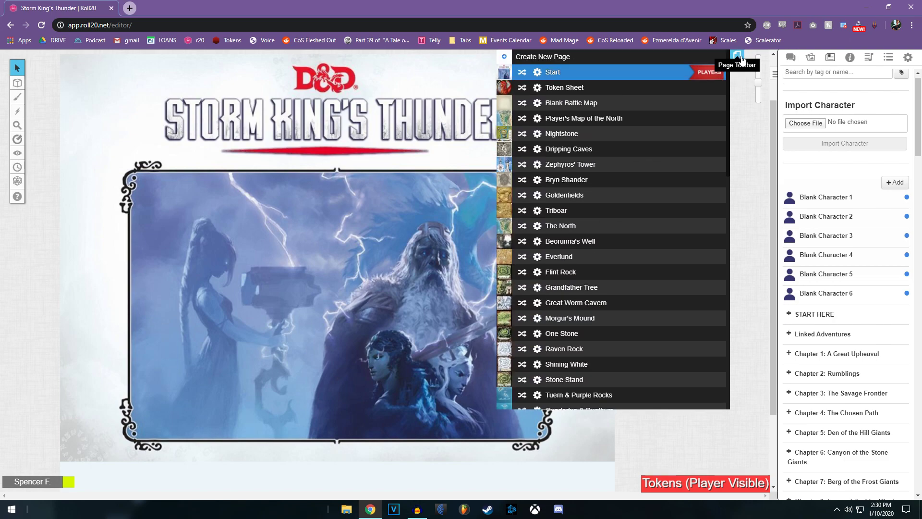
{"action": "left_click", "coordinate": [738, 58]}
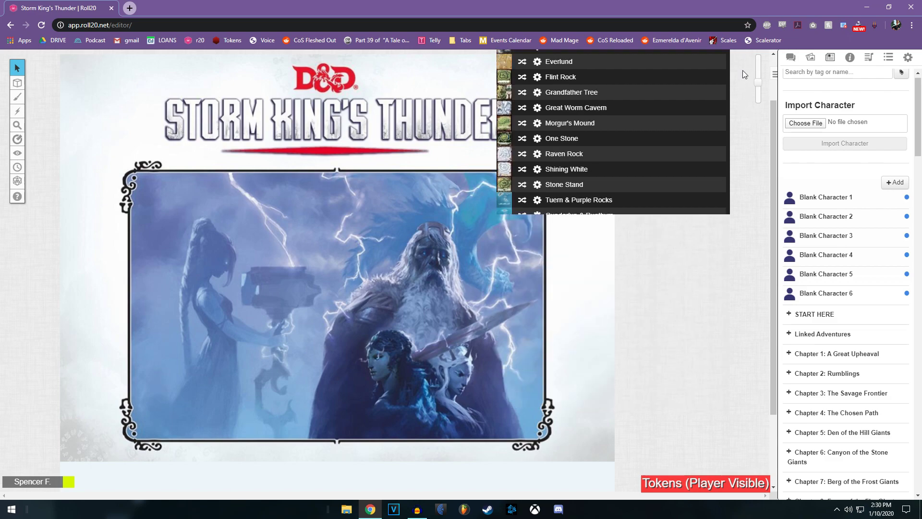
{"action": "left_click", "coordinate": [739, 58]}
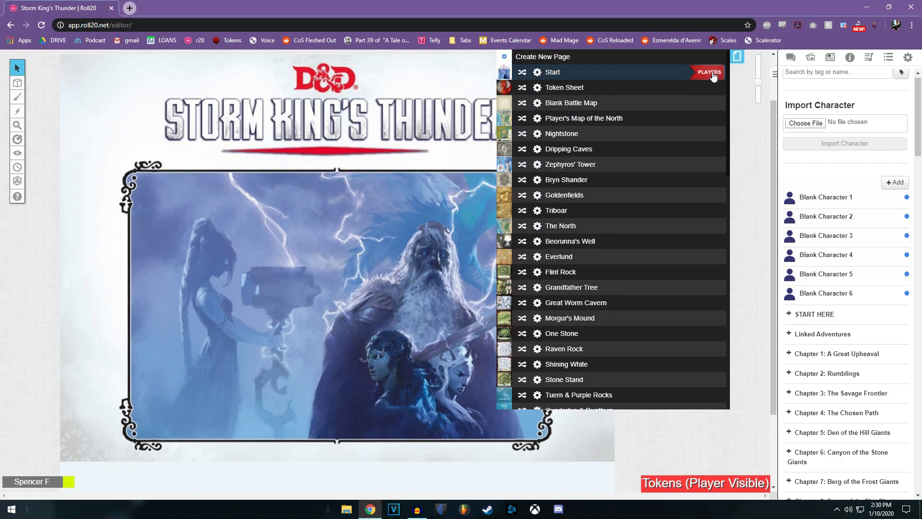
{"action": "left_click_drag", "start_coordinate": [713, 74], "coordinate": [698, 242]}
{"action": "left_click_drag", "start_coordinate": [704, 198], "coordinate": [706, 73]}
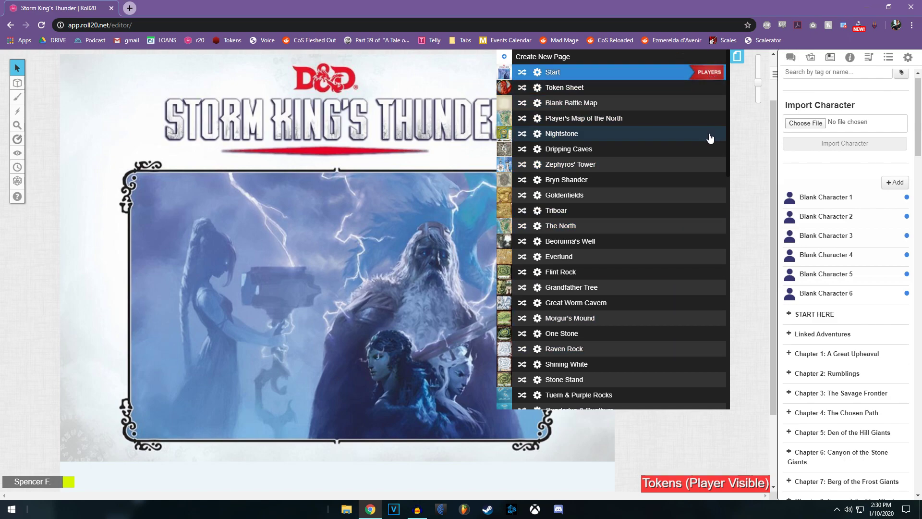
{"action": "left_click_drag", "start_coordinate": [701, 82], "coordinate": [701, 103]}
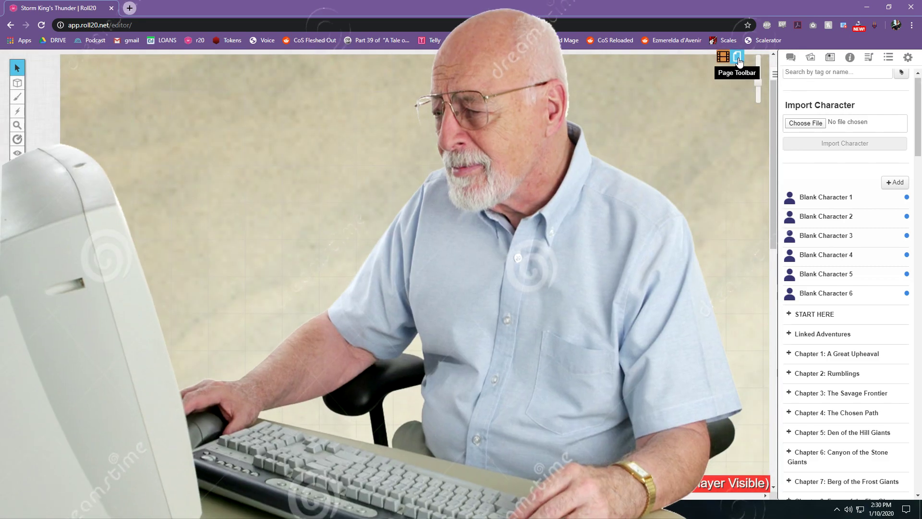
{"action": "left_click", "coordinate": [738, 58]}
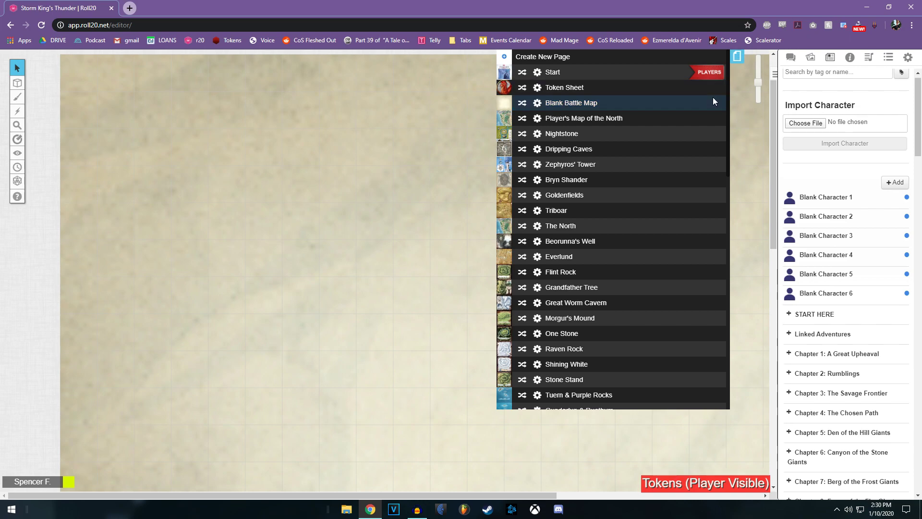
{"action": "left_click_drag", "start_coordinate": [709, 73], "coordinate": [710, 106]}
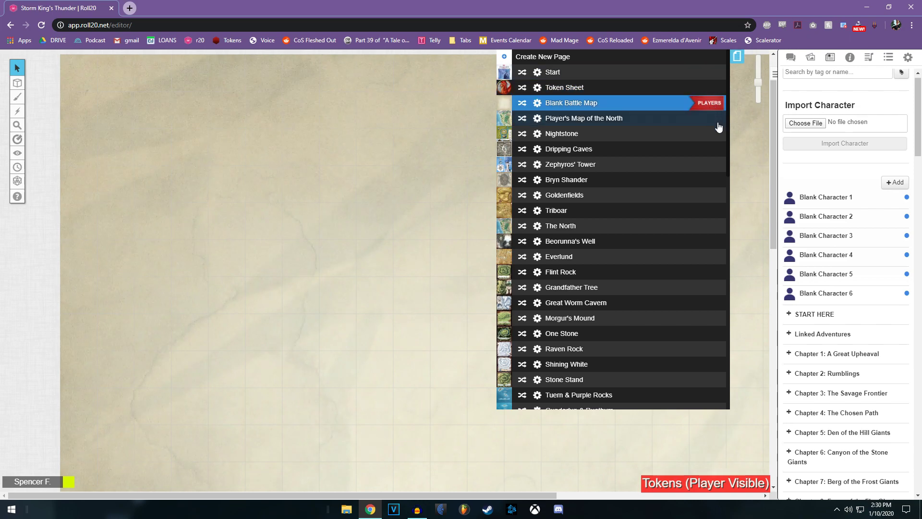
{"action": "scroll", "coordinate": [809, 206], "scroll_direction": "down", "scroll_amount": 1}
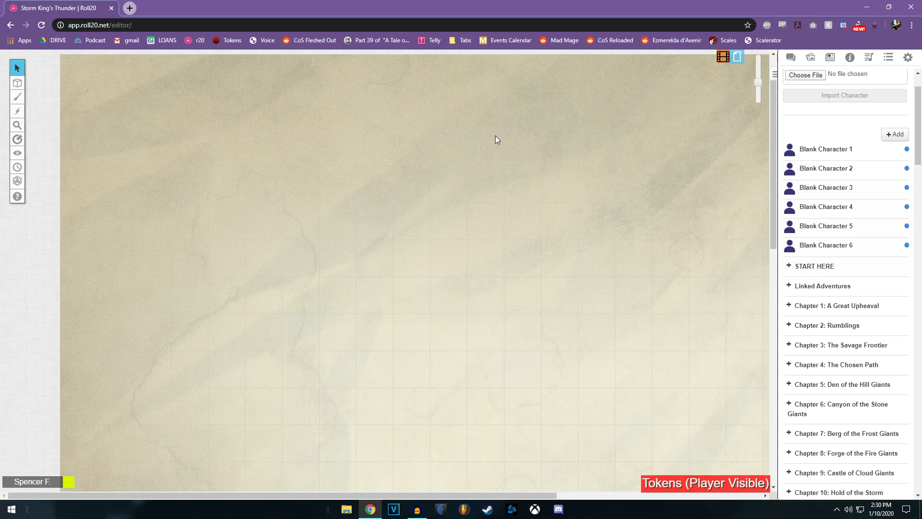
Switch to the Map & Background layer and drag the battle map background up and left
{"action": "mouse_move", "coordinate": [17, 83]}
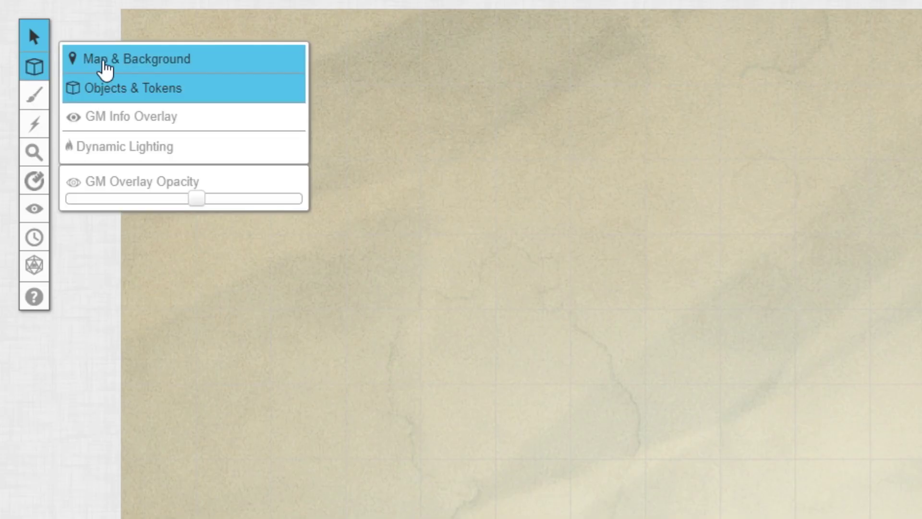
{"action": "left_click", "coordinate": [103, 62]}
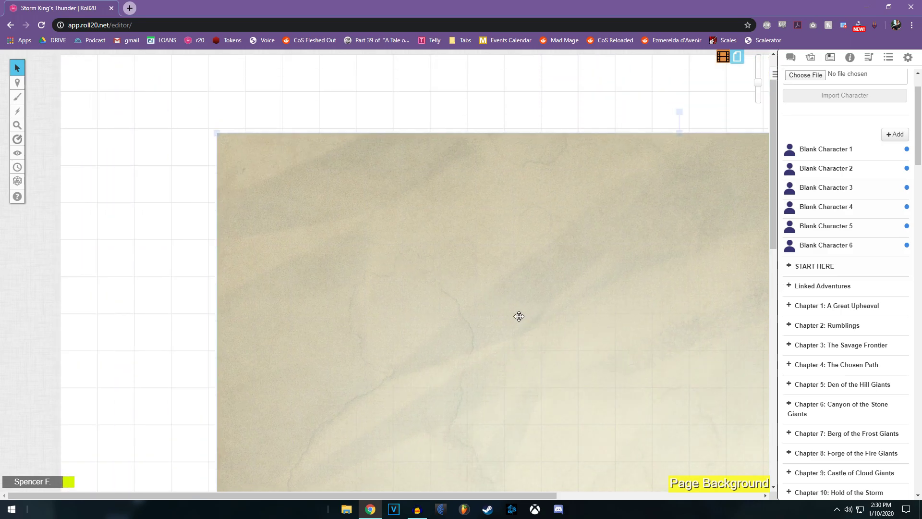
{"action": "left_click_drag", "start_coordinate": [519, 316], "coordinate": [372, 248]}
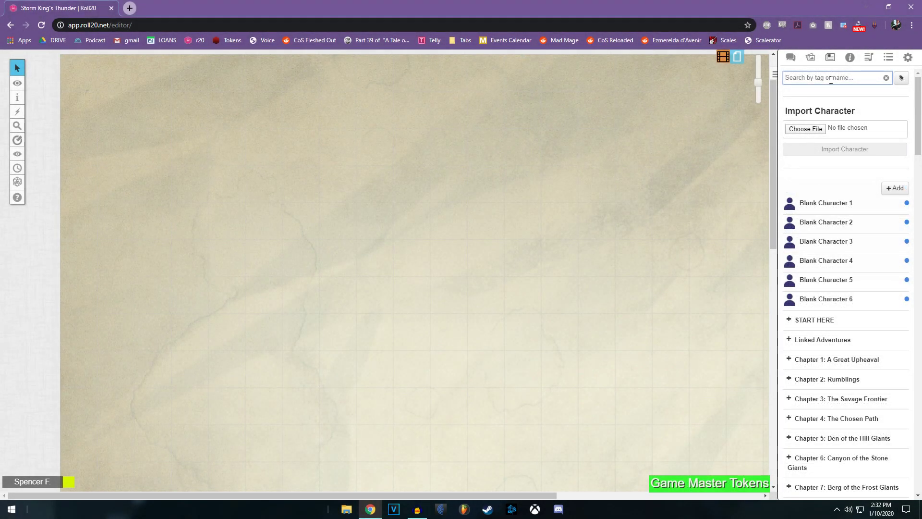
Expand NPCs > Monsters, search 'goblin', and drag a Goblin token onto the map
{"action": "scroll", "coordinate": [550, 194], "scroll_direction": "up", "scroll_amount": 1}
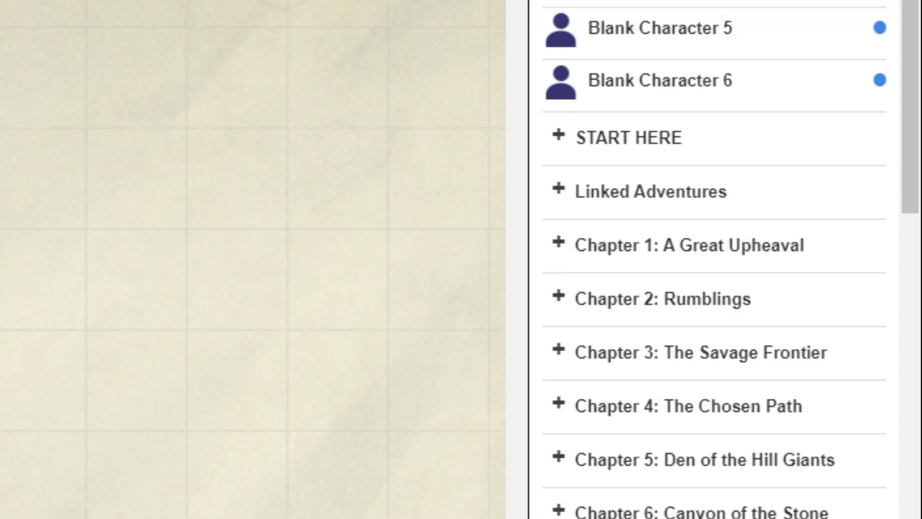
{"action": "scroll", "coordinate": [823, 334], "scroll_direction": "down", "scroll_amount": 5}
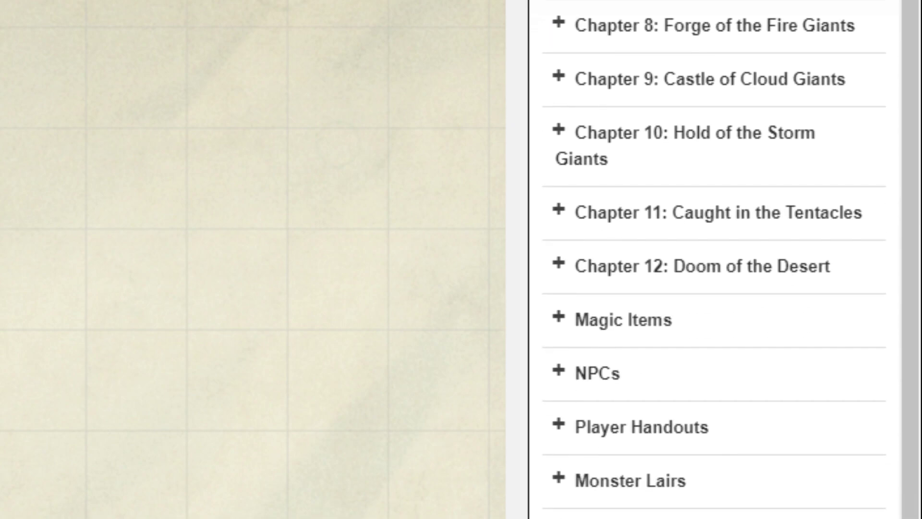
{"action": "left_click", "coordinate": [561, 374]}
{"action": "scroll", "coordinate": [649, 284], "scroll_direction": "down", "scroll_amount": 3}
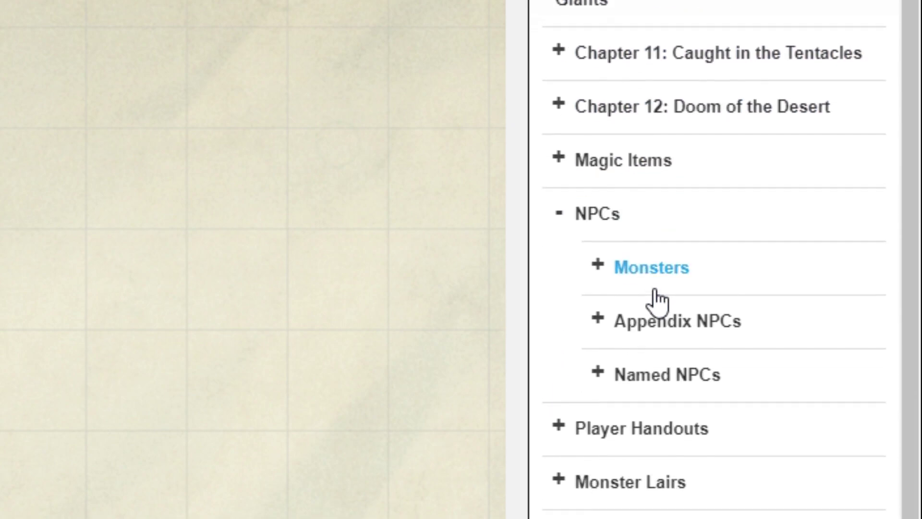
{"action": "left_click", "coordinate": [598, 269]}
{"action": "scroll", "coordinate": [720, 451], "scroll_direction": "down", "scroll_amount": 10}
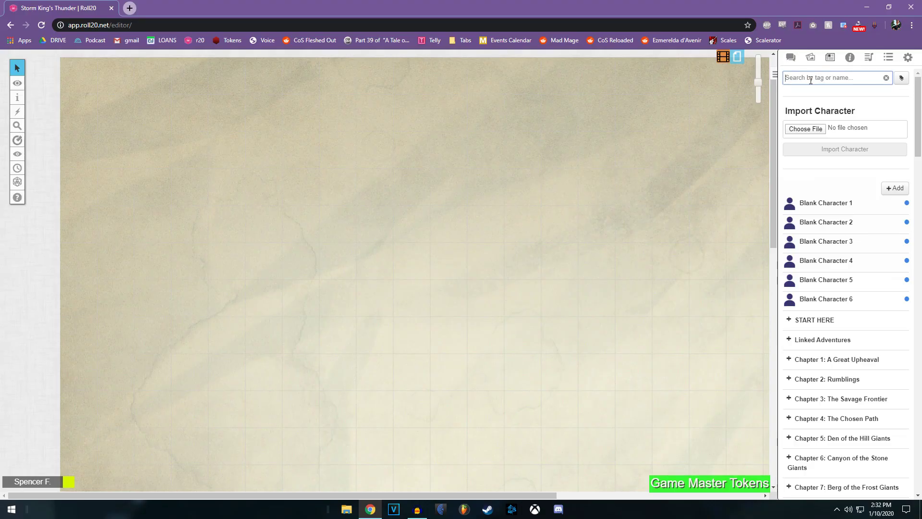
{"action": "type", "text": "goblin"}
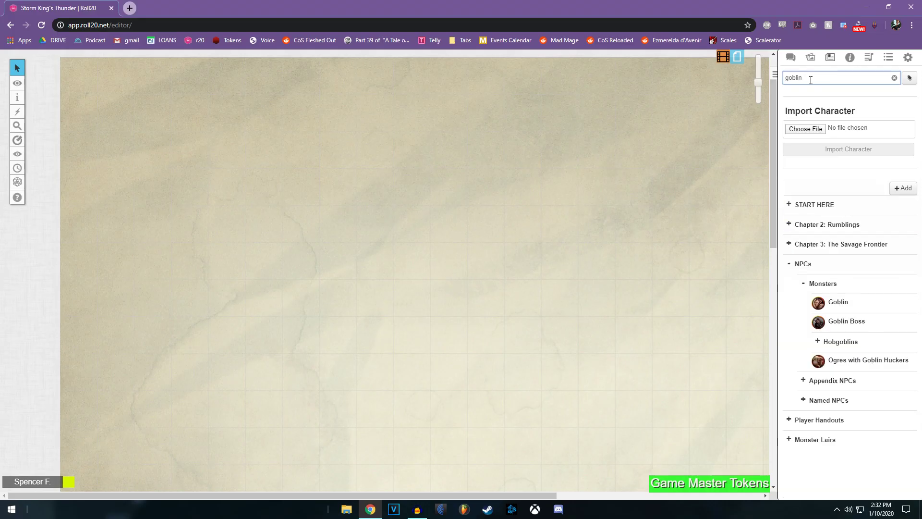
{"action": "left_click_drag", "start_coordinate": [838, 302], "coordinate": [636, 269]}
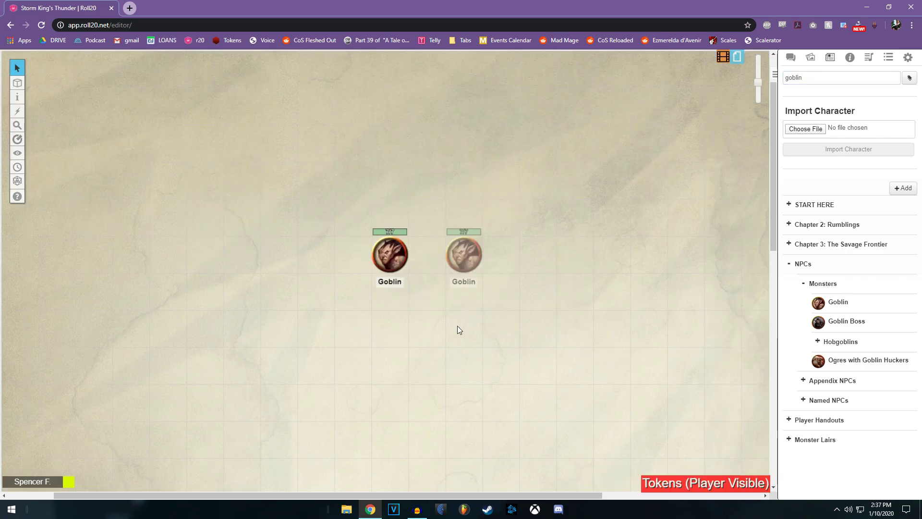
Select the left Goblin token on the battle map
{"action": "left_click", "coordinate": [392, 262]}
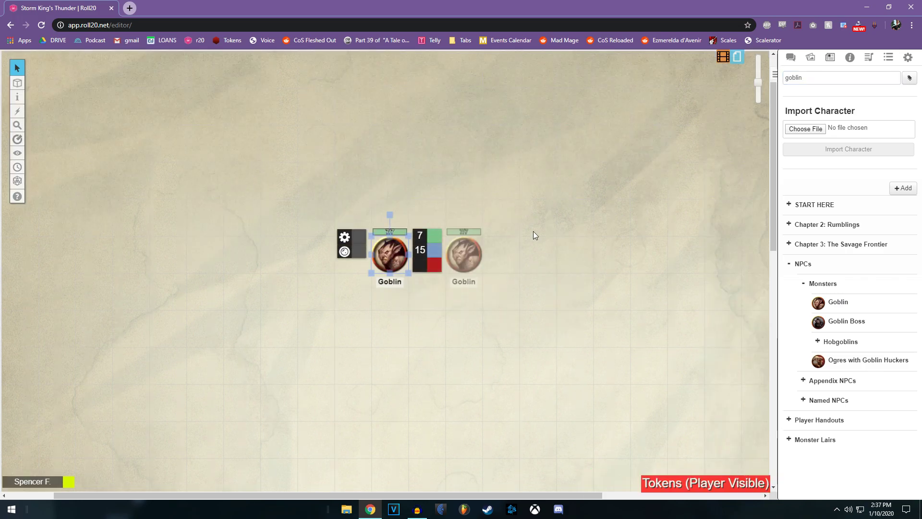
{"action": "left_click", "coordinate": [412, 201]}
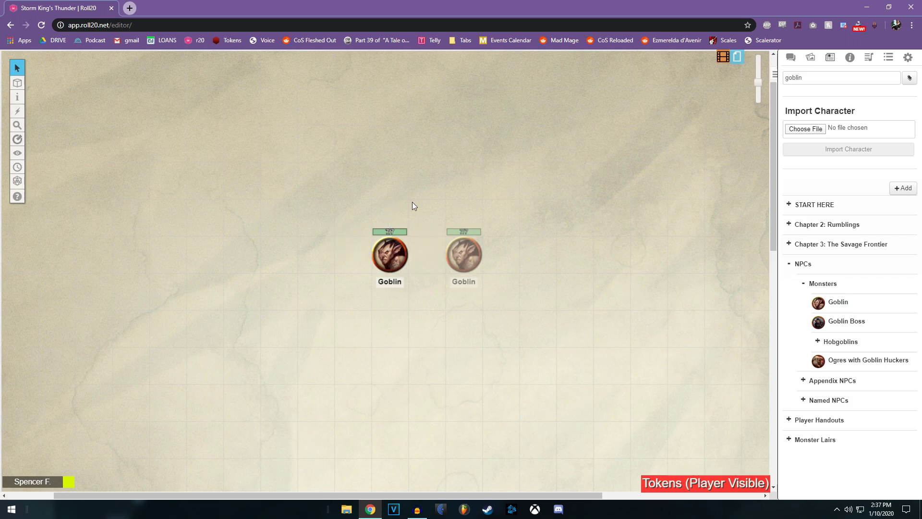
{"action": "left_click", "coordinate": [391, 248]}
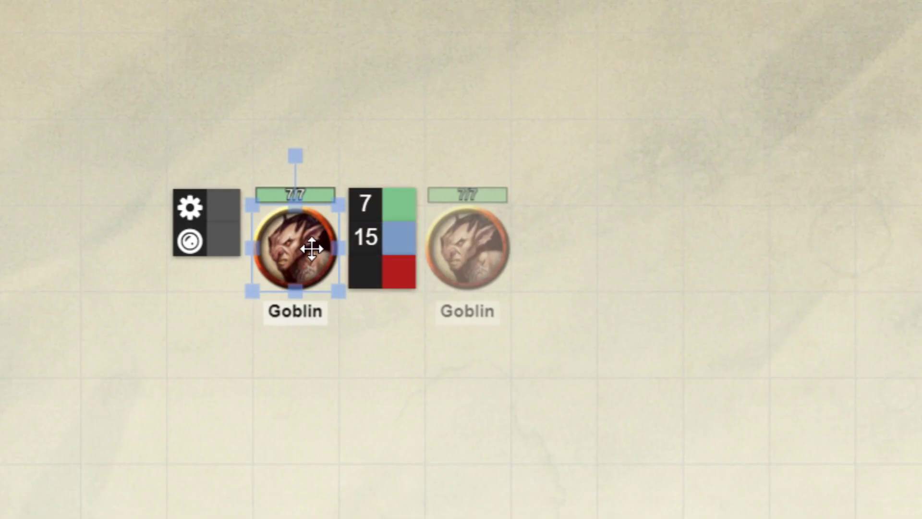
{"action": "left_click", "coordinate": [353, 108]}
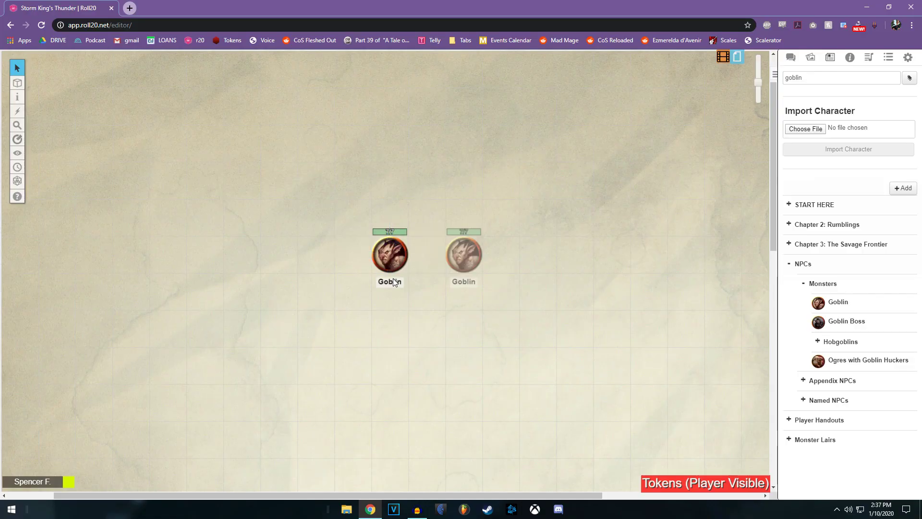
{"action": "left_click", "coordinate": [387, 250]}
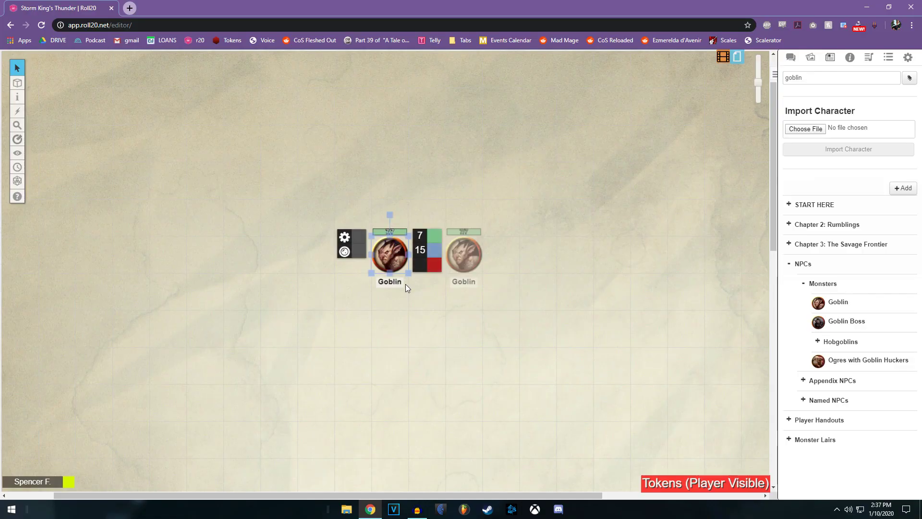
Make the Goblin's name and Bar 1 player-visible, updating its default token and all Goblin tokens
{"action": "double_click", "coordinate": [388, 251]}
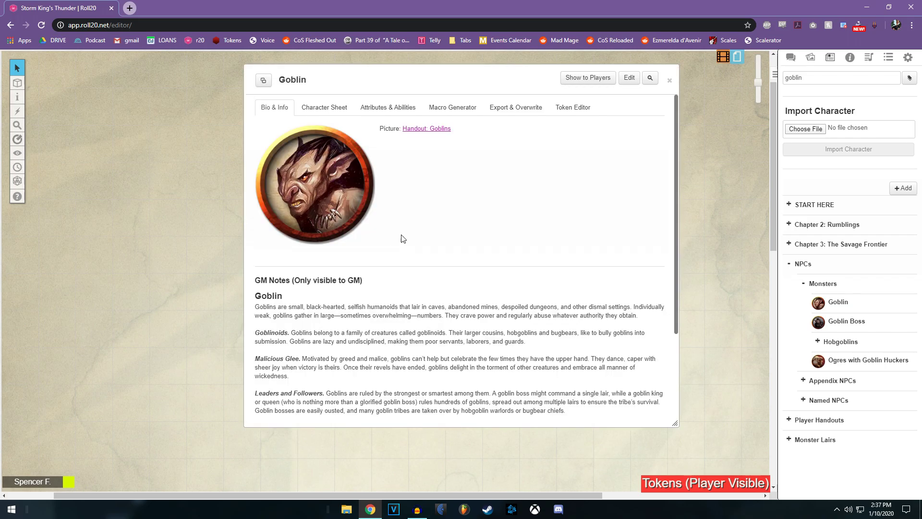
{"action": "left_click", "coordinate": [324, 107]}
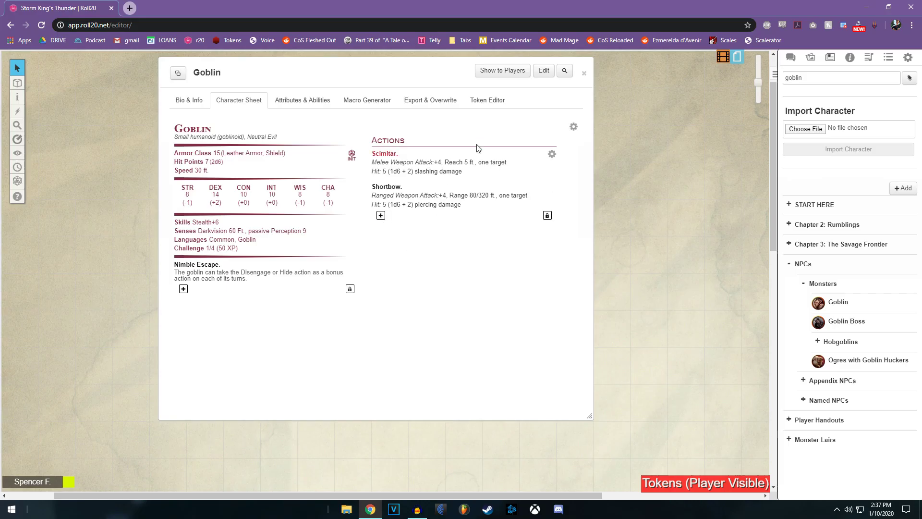
{"action": "left_click", "coordinate": [487, 100]}
{"action": "scroll", "coordinate": [492, 334], "scroll_direction": "down", "scroll_amount": 2}
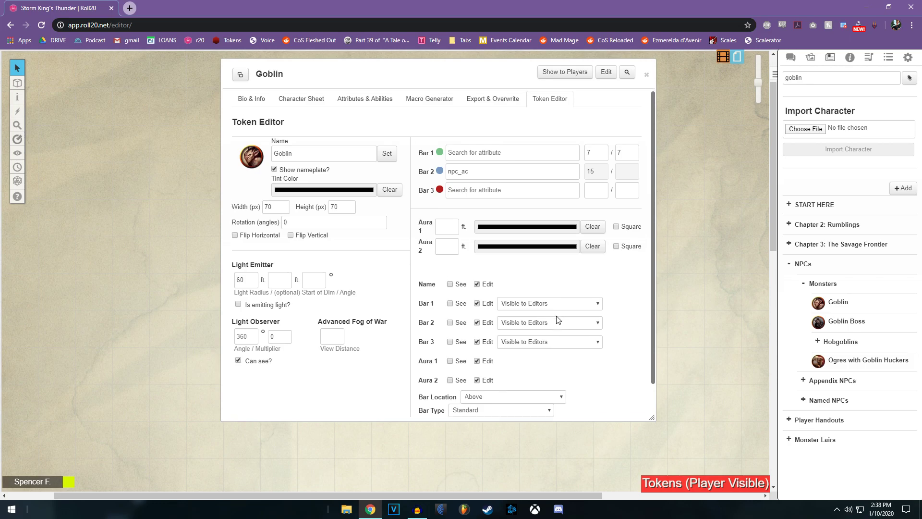
{"action": "scroll", "coordinate": [451, 254], "scroll_direction": "down", "scroll_amount": 2}
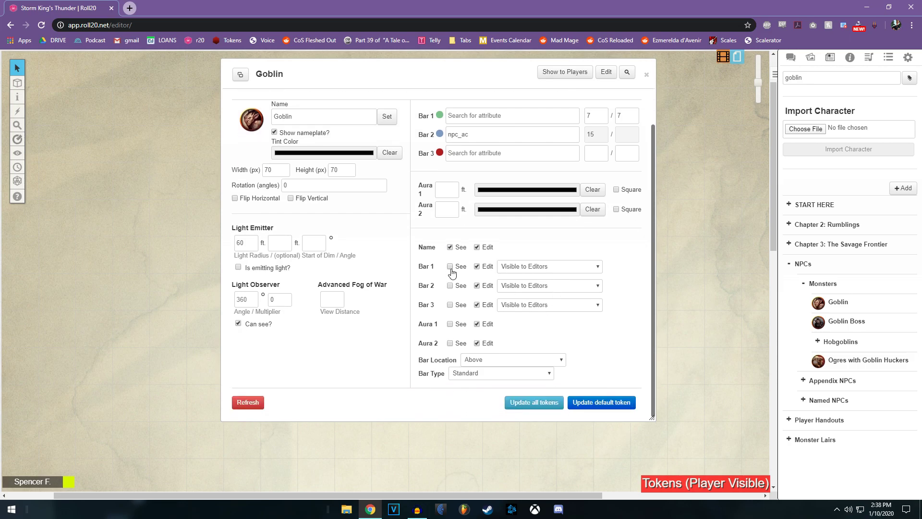
{"action": "left_click", "coordinate": [451, 267]}
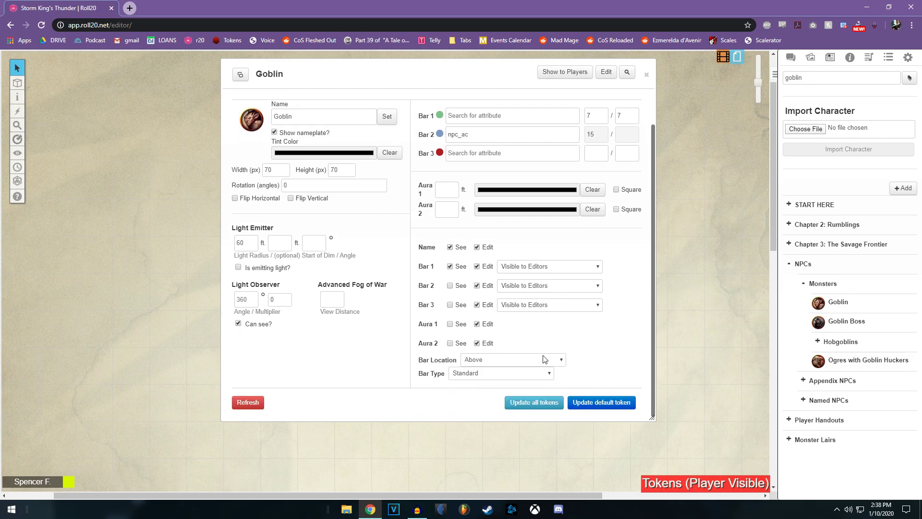
{"action": "left_click", "coordinate": [583, 406]}
{"action": "left_click", "coordinate": [531, 410]}
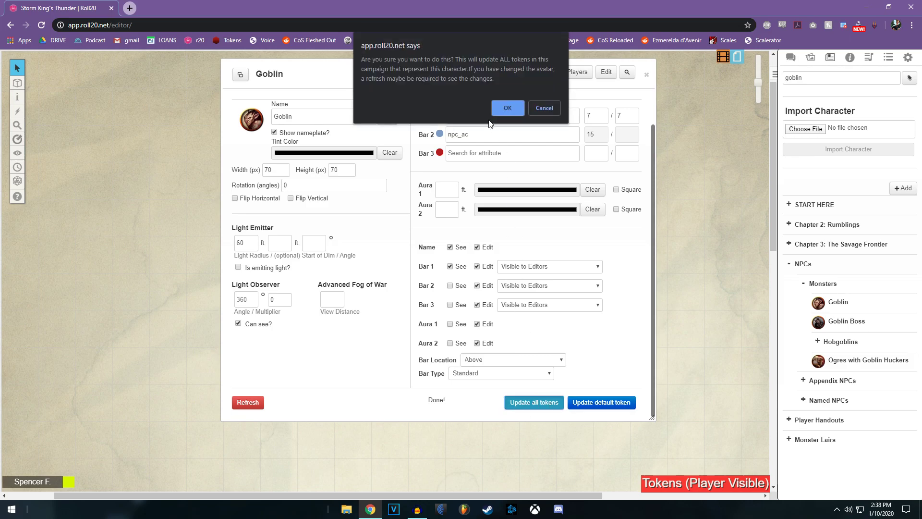
{"action": "left_click", "coordinate": [502, 105]}
{"action": "double_click", "coordinate": [486, 79]}
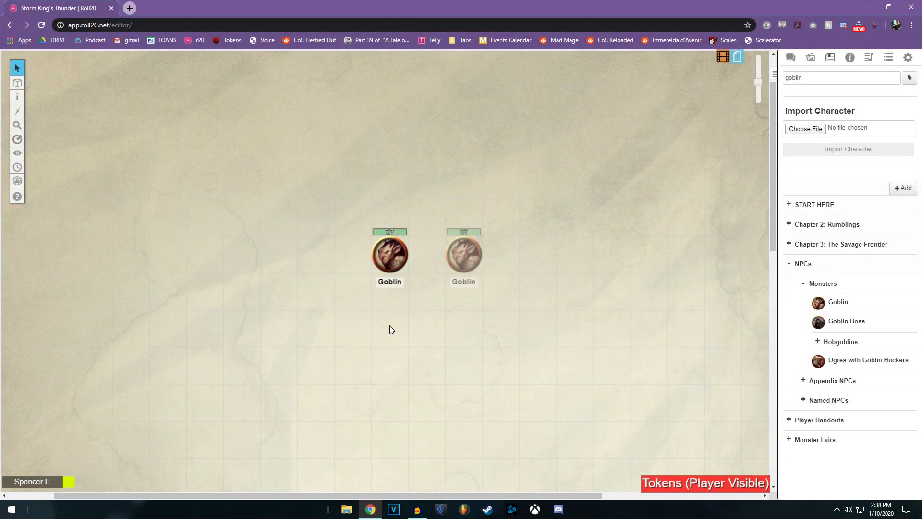
Reduce the left Goblin token's hit points by 2, from 7 to 5
{"action": "left_click", "coordinate": [393, 256]}
{"action": "left_click", "coordinate": [431, 240]}
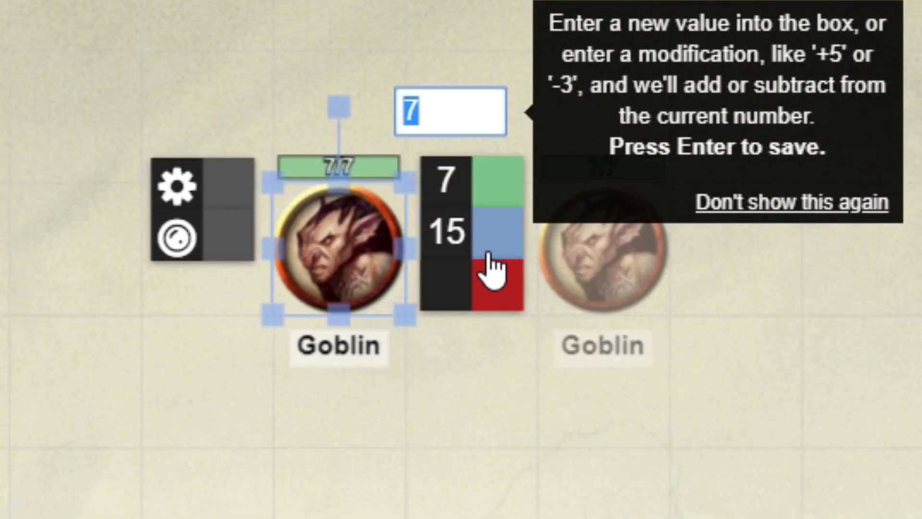
{"action": "type", "text": "-2"}
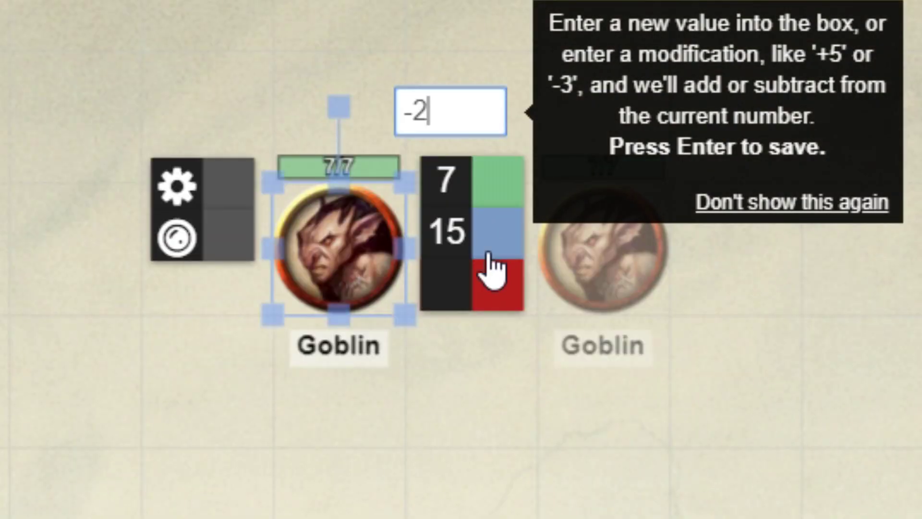
{"action": "key", "text": "Return"}
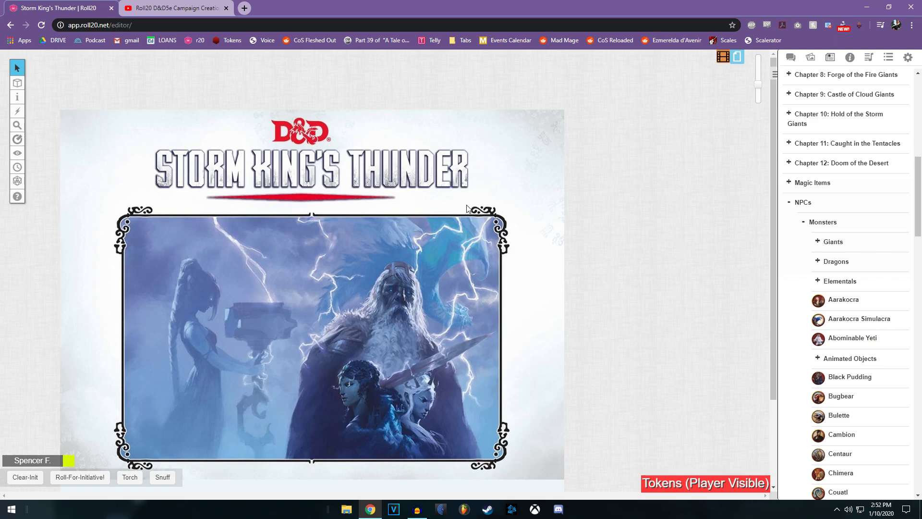
{"action": "scroll", "coordinate": [460, 195], "scroll_direction": "down", "scroll_amount": 1}
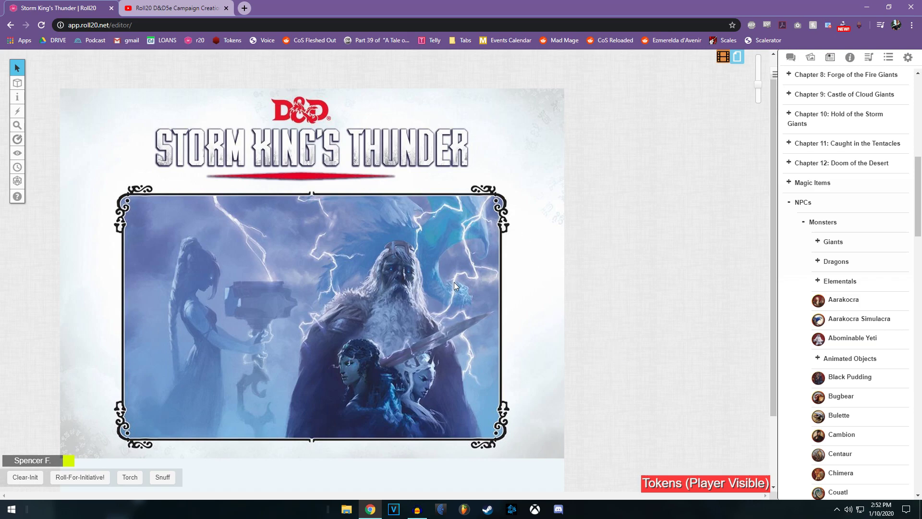
Make the Aarakocra's name and Bar 1 player-visible on its default token and all Aarakocra tokens
{"action": "scroll", "coordinate": [856, 298], "scroll_direction": "down", "scroll_amount": 1}
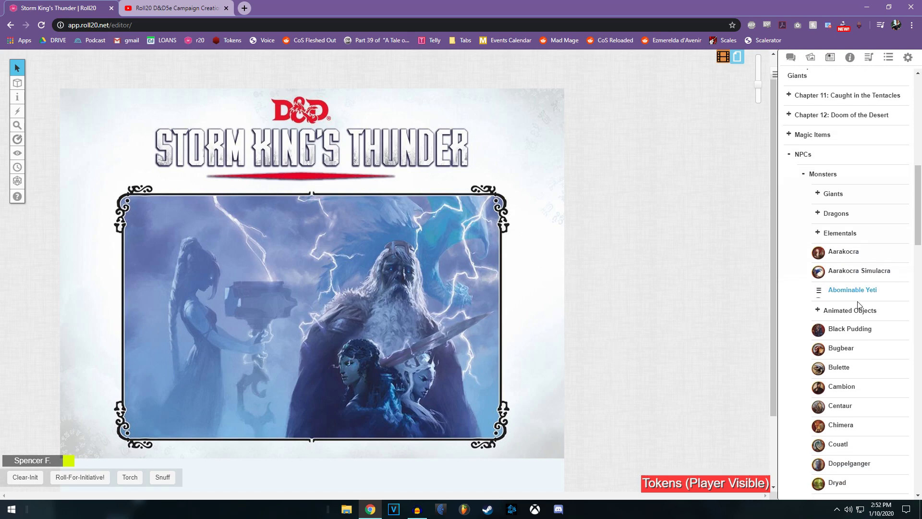
{"action": "scroll", "coordinate": [849, 264], "scroll_direction": "down", "scroll_amount": 2}
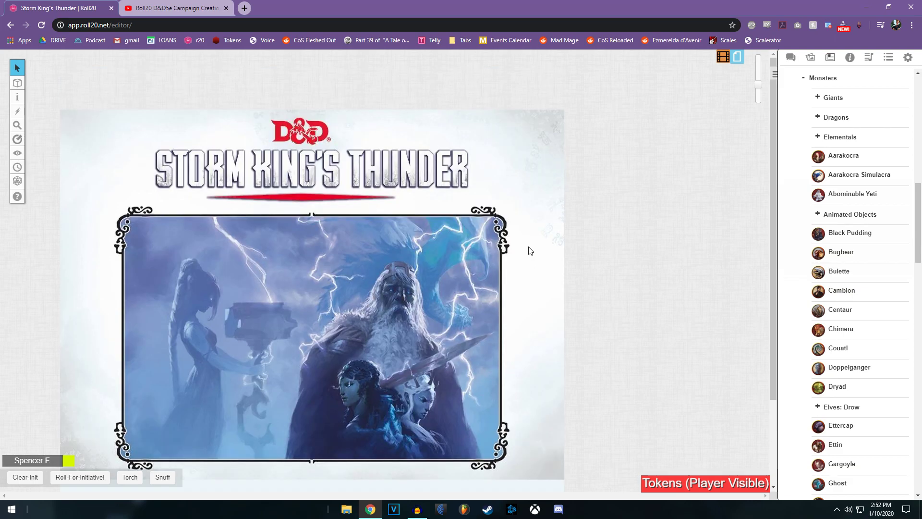
{"action": "scroll", "coordinate": [884, 213], "scroll_direction": "up", "scroll_amount": 2}
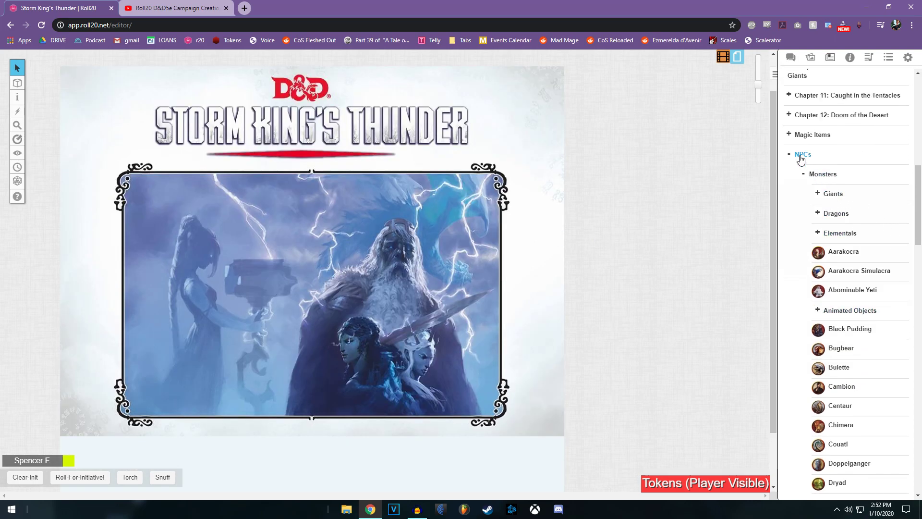
{"action": "left_click", "coordinate": [838, 251]}
{"action": "left_click", "coordinate": [573, 107]}
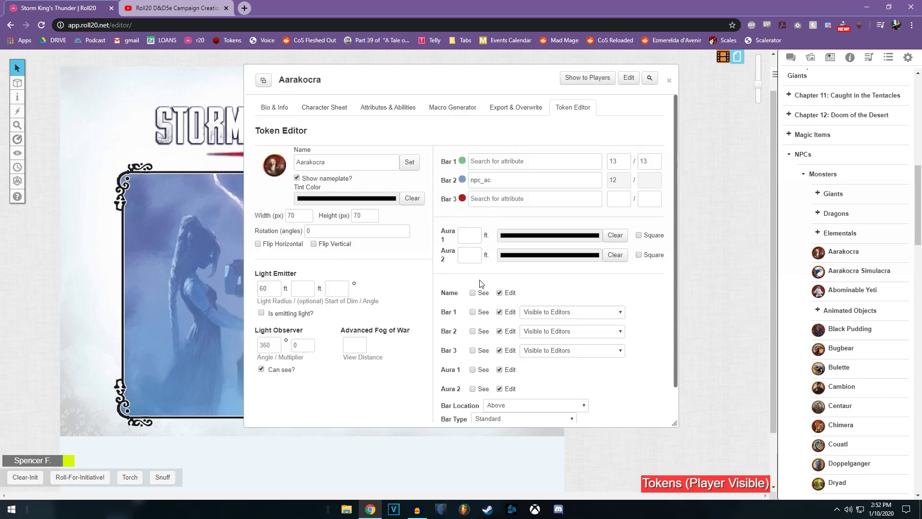
{"action": "left_click", "coordinate": [472, 293]}
{"action": "left_click", "coordinate": [473, 312]}
{"action": "scroll", "coordinate": [570, 290], "scroll_direction": "down", "scroll_amount": 1}
{"action": "left_click", "coordinate": [623, 408]}
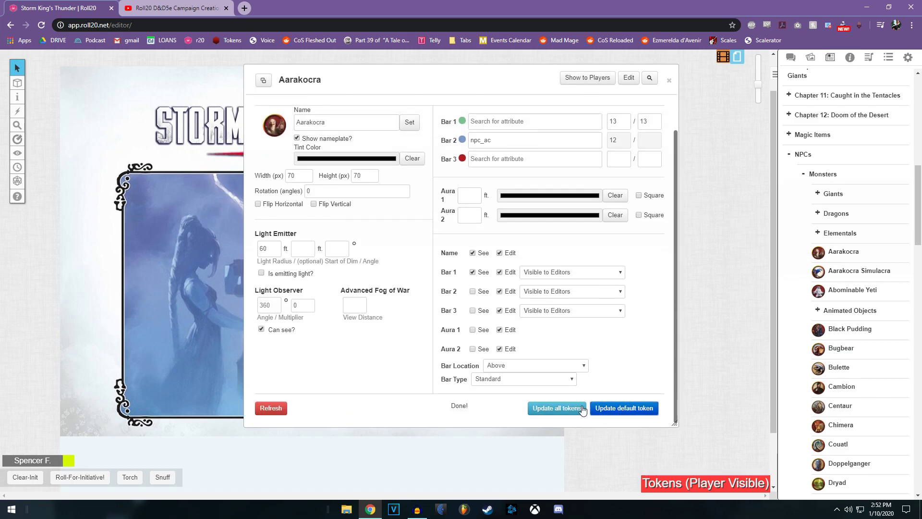
{"action": "left_click", "coordinate": [504, 107]}
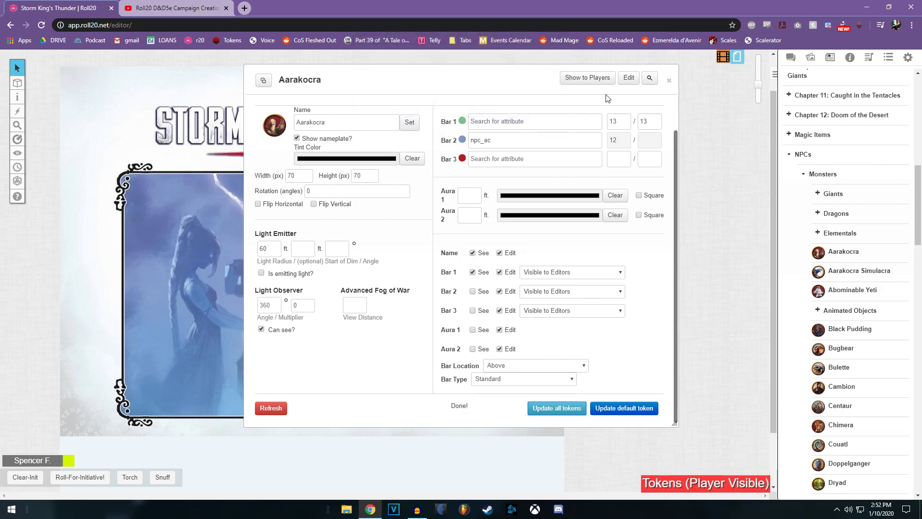
{"action": "left_click", "coordinate": [669, 80]}
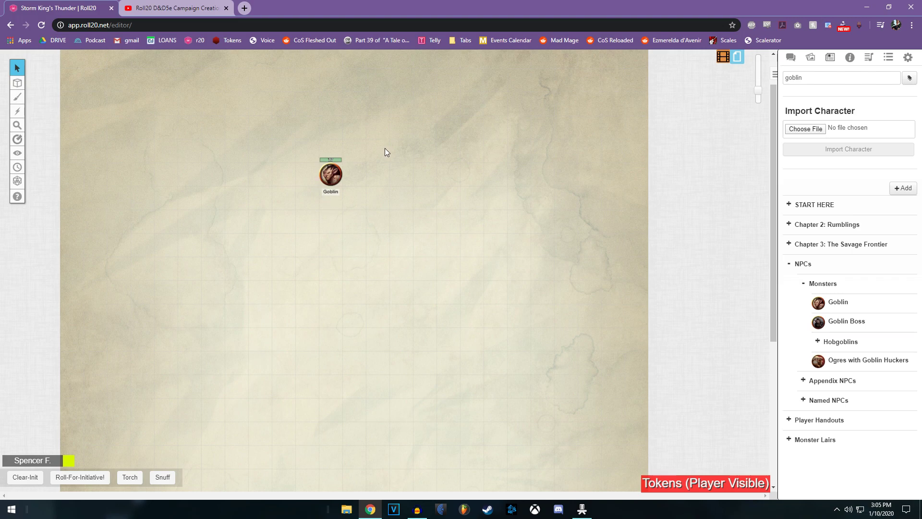
View the Goblin's stat block, then collapse its sheet and deselect the token
{"action": "double_click", "coordinate": [332, 174]}
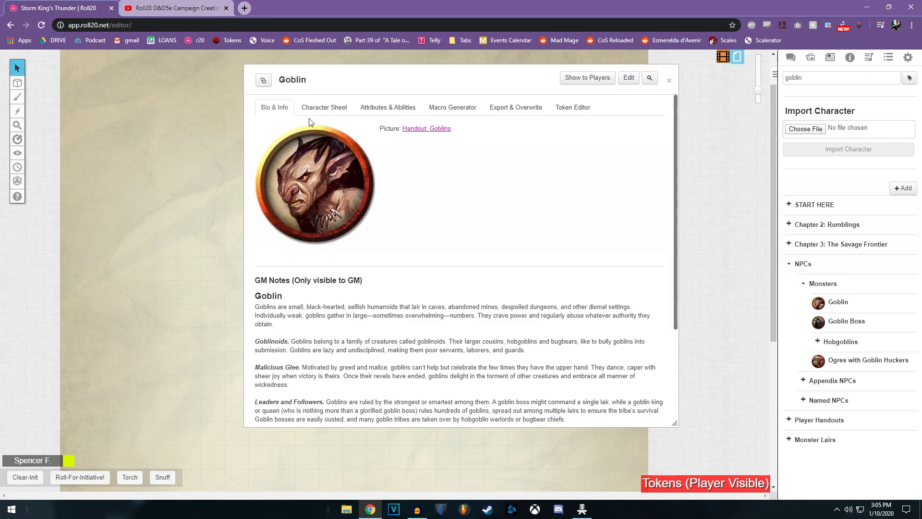
{"action": "left_click", "coordinate": [315, 109]}
{"action": "double_click", "coordinate": [336, 80]}
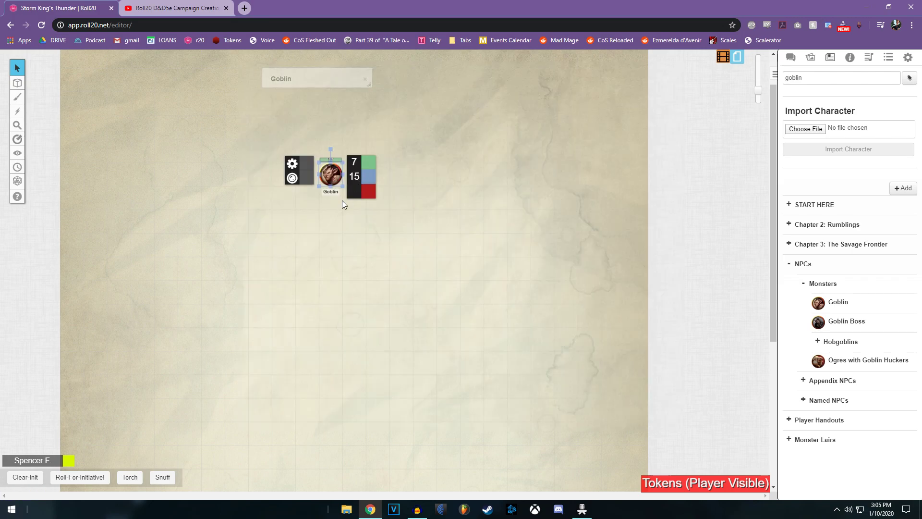
{"action": "left_click", "coordinate": [334, 209]}
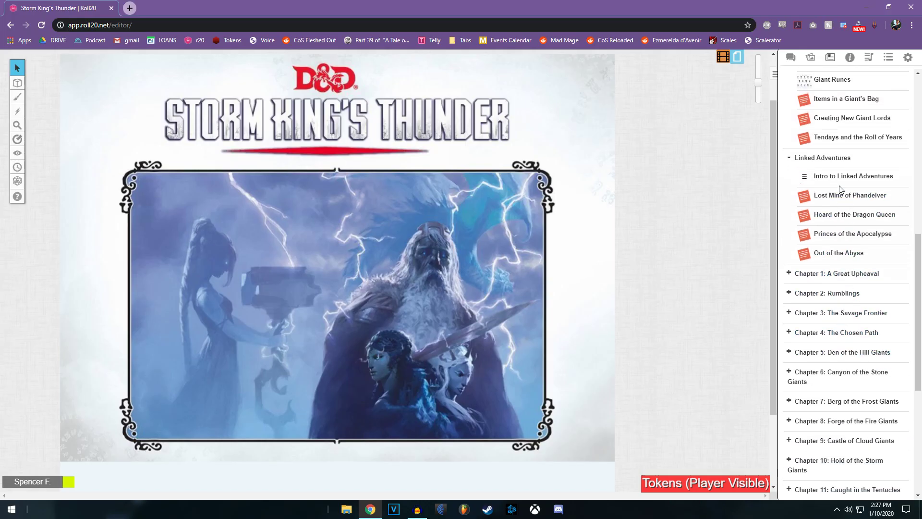
Open the Air Elemental handout and show it to everyone
{"action": "scroll", "coordinate": [836, 294], "scroll_direction": "up", "scroll_amount": 5}
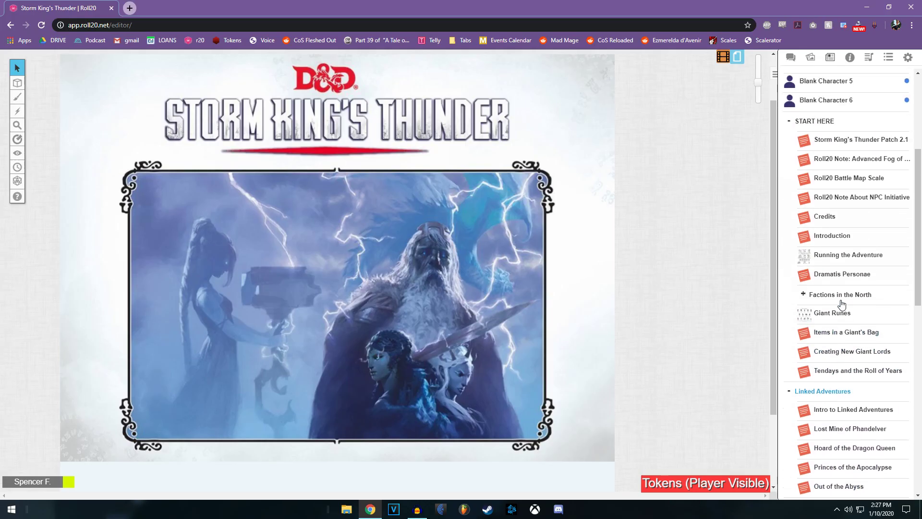
{"action": "scroll", "coordinate": [845, 288], "scroll_direction": "down", "scroll_amount": 15}
{"action": "left_click", "coordinate": [863, 263]}
{"action": "left_click_drag", "start_coordinate": [434, 85], "coordinate": [513, 123]}
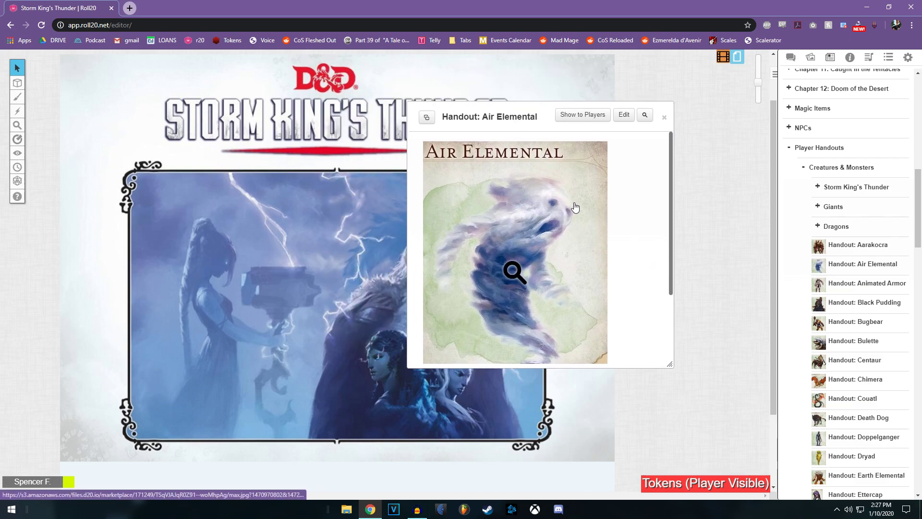
{"action": "left_click", "coordinate": [585, 118]}
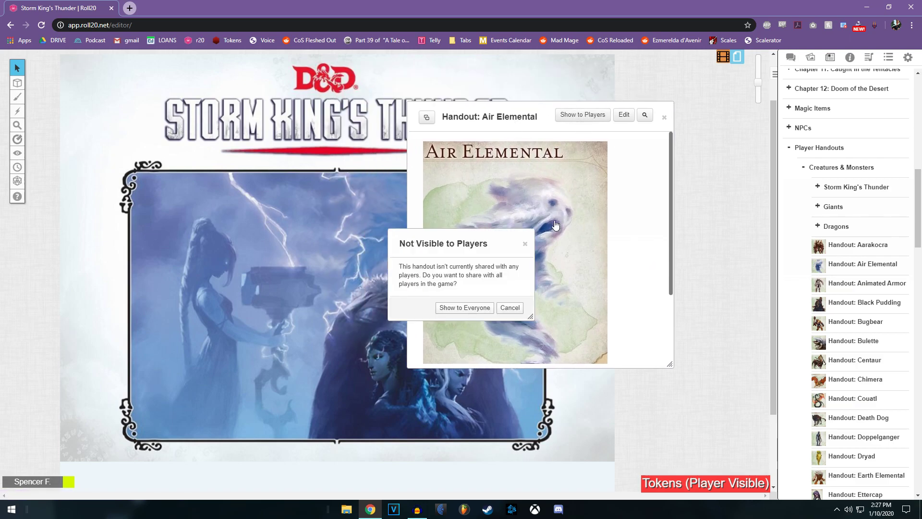
{"action": "left_click", "coordinate": [458, 310]}
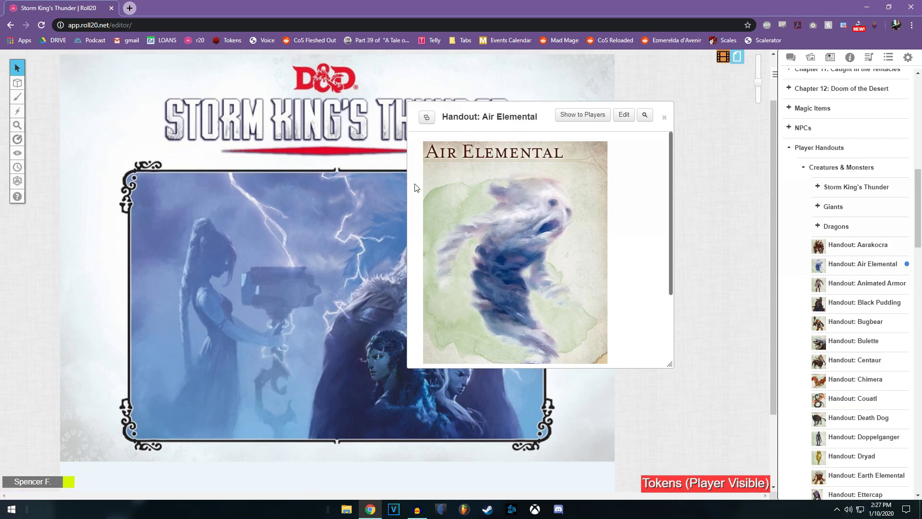
View the Air Elemental artwork enlarged, then close the lightbox and the handout
{"action": "left_click", "coordinate": [539, 265]}
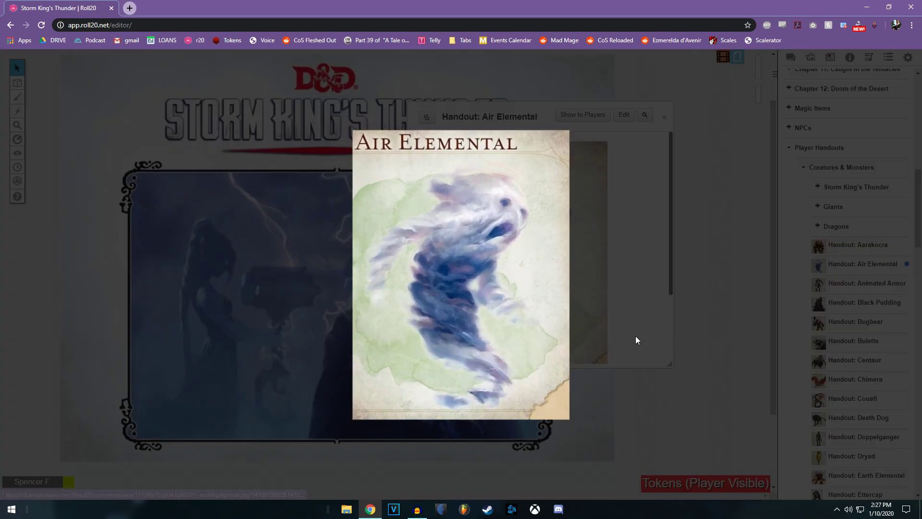
{"action": "left_click", "coordinate": [737, 208]}
{"action": "left_click_drag", "start_coordinate": [495, 116], "coordinate": [563, 130]}
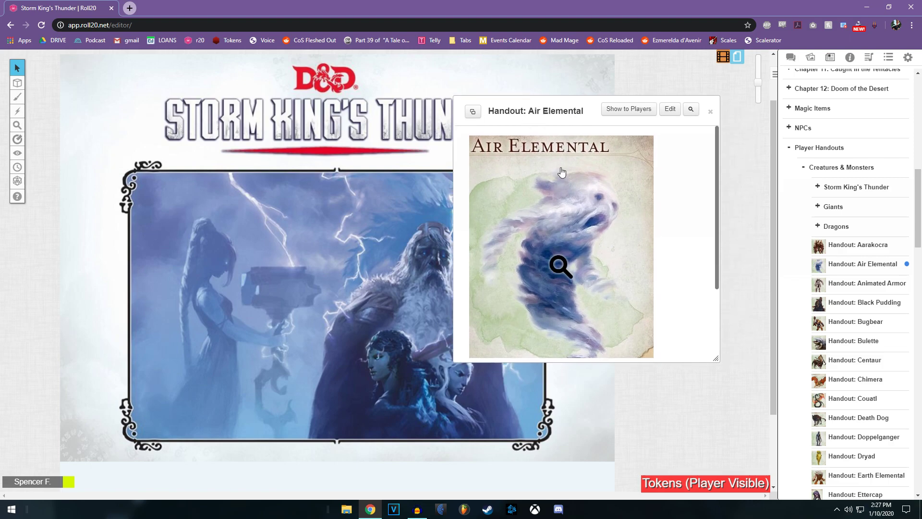
{"action": "left_click", "coordinate": [711, 116]}
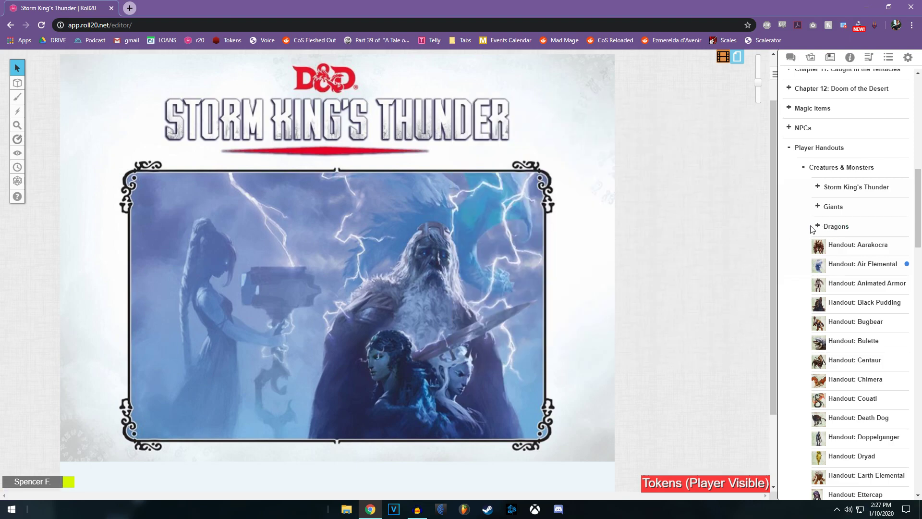
Drag the Air Elemental handout from the Journal into the GM Notes field as a link
{"action": "left_click_drag", "start_coordinate": [920, 228], "coordinate": [921, 226]}
{"action": "left_click_drag", "start_coordinate": [859, 267], "coordinate": [865, 270]}
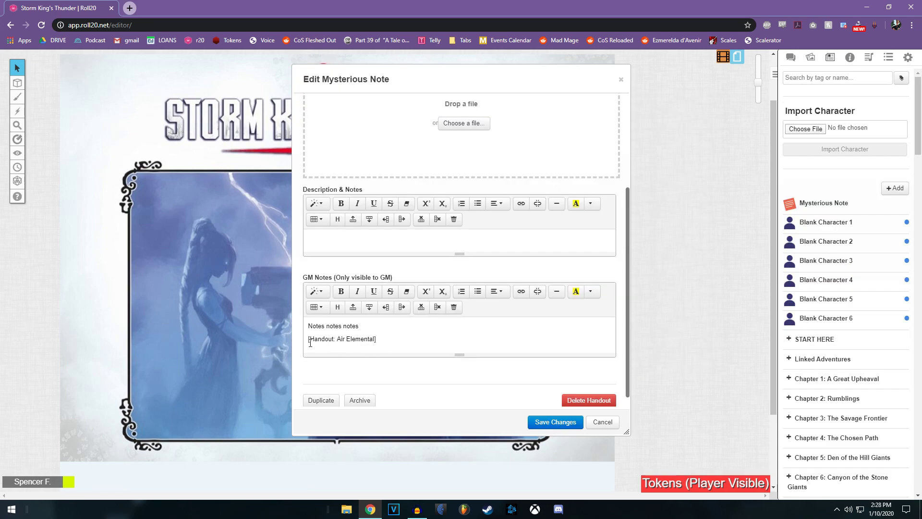
{"action": "left_click_drag", "start_coordinate": [310, 342], "coordinate": [376, 341]}
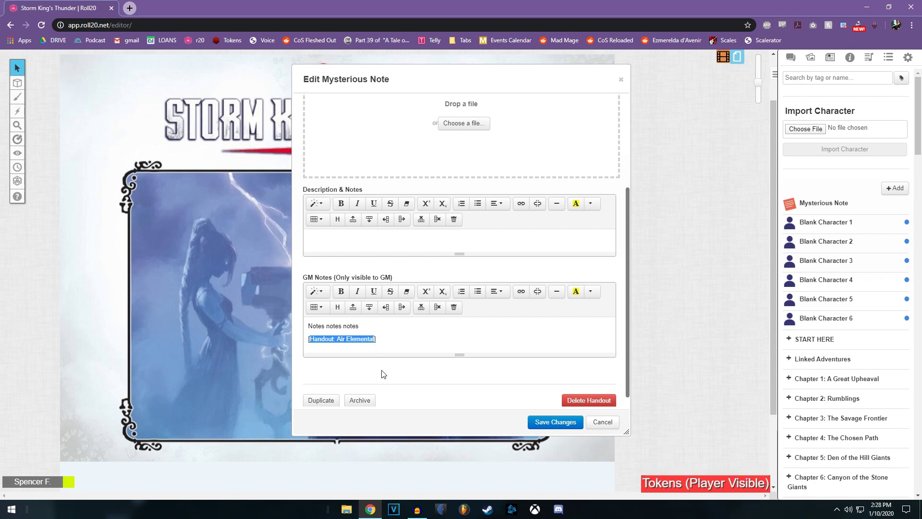
{"action": "left_click", "coordinate": [381, 347]}
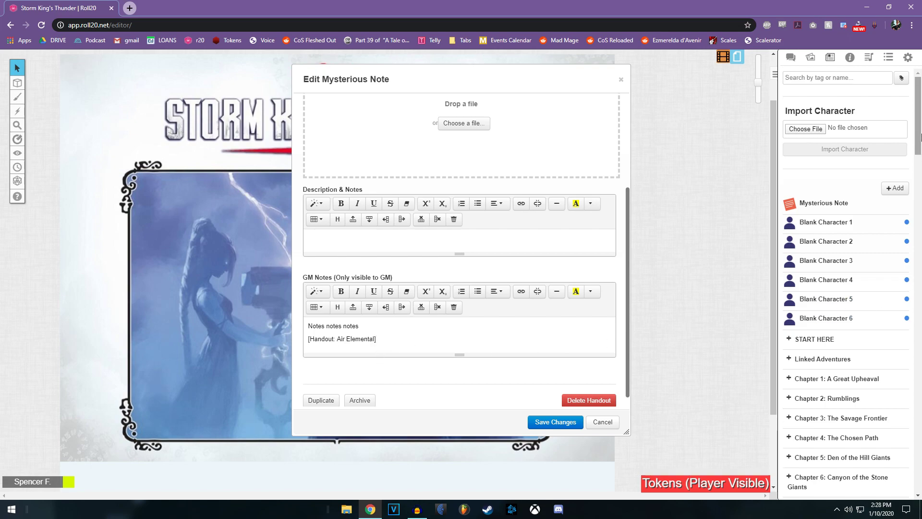
Save the note and test the new Air Elemental link
{"action": "left_click_drag", "start_coordinate": [918, 115], "coordinate": [920, 158]}
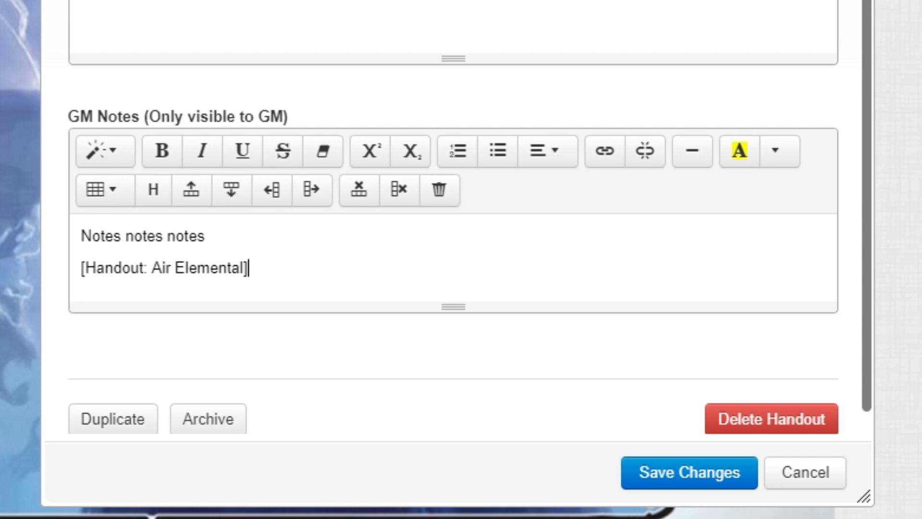
{"action": "scroll", "coordinate": [304, 229], "scroll_direction": "up", "scroll_amount": 5}
{"action": "scroll", "coordinate": [304, 228], "scroll_direction": "down", "scroll_amount": 5}
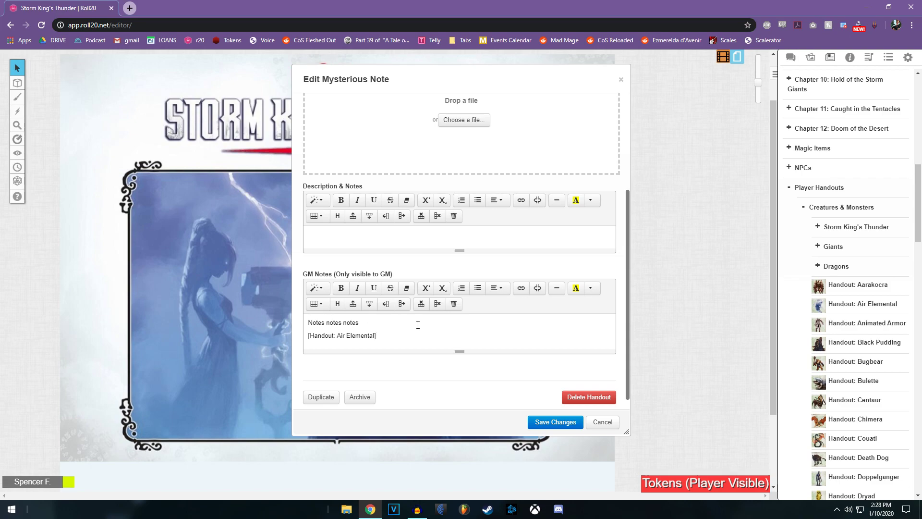
{"action": "scroll", "coordinate": [486, 303], "scroll_direction": "up", "scroll_amount": 5}
{"action": "scroll", "coordinate": [486, 303], "scroll_direction": "down", "scroll_amount": 5}
{"action": "left_click", "coordinate": [555, 422]}
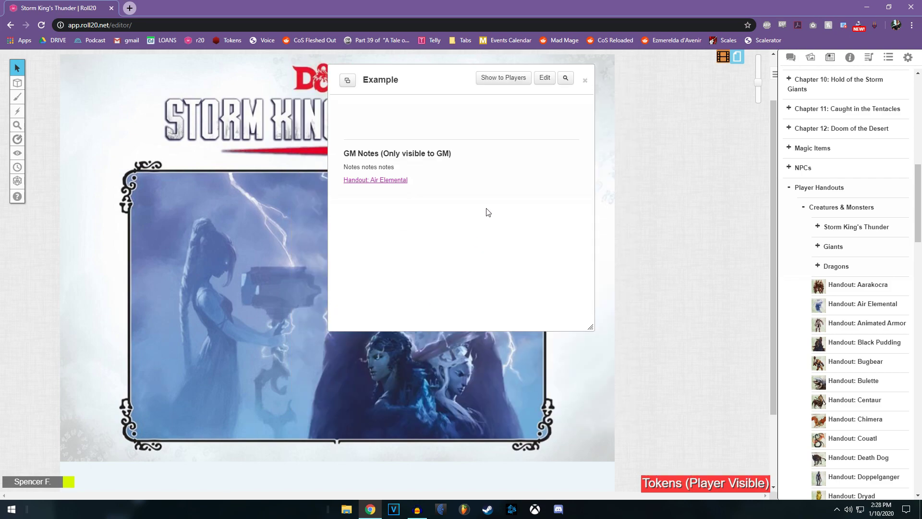
{"action": "left_click", "coordinate": [375, 180]}
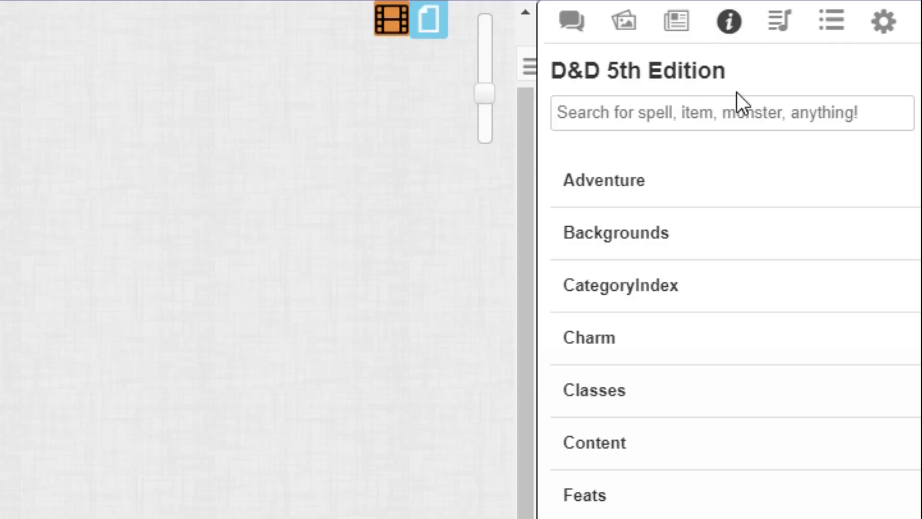
{"action": "left_click", "coordinate": [743, 117]}
{"action": "type", "text": "goblin"}
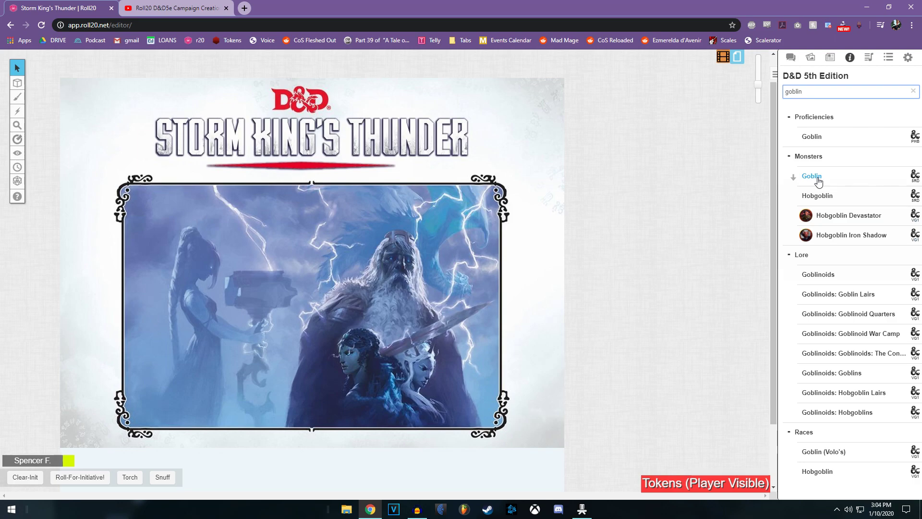
{"action": "left_click_drag", "start_coordinate": [818, 182], "coordinate": [324, 262]}
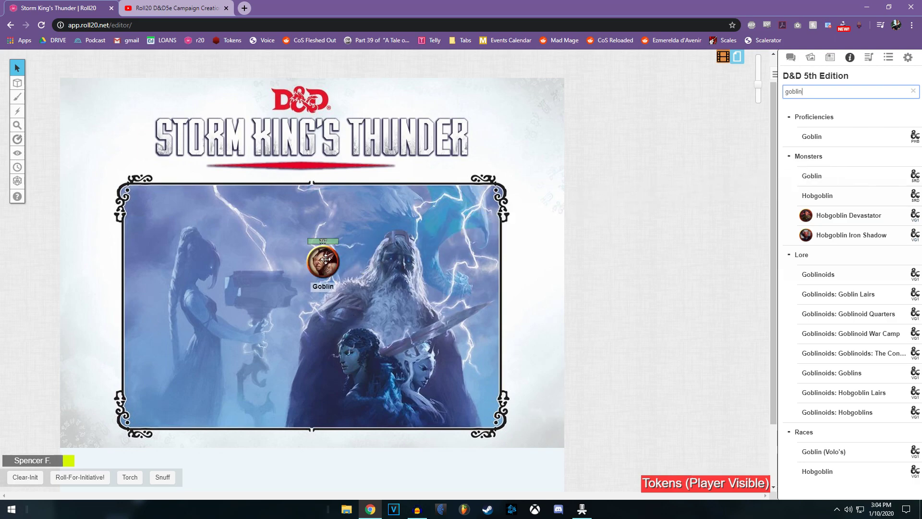
{"action": "left_click", "coordinate": [325, 259]}
{"action": "key", "text": "Delete"}
{"action": "left_click_drag", "start_coordinate": [850, 90], "coordinate": [748, 91]}
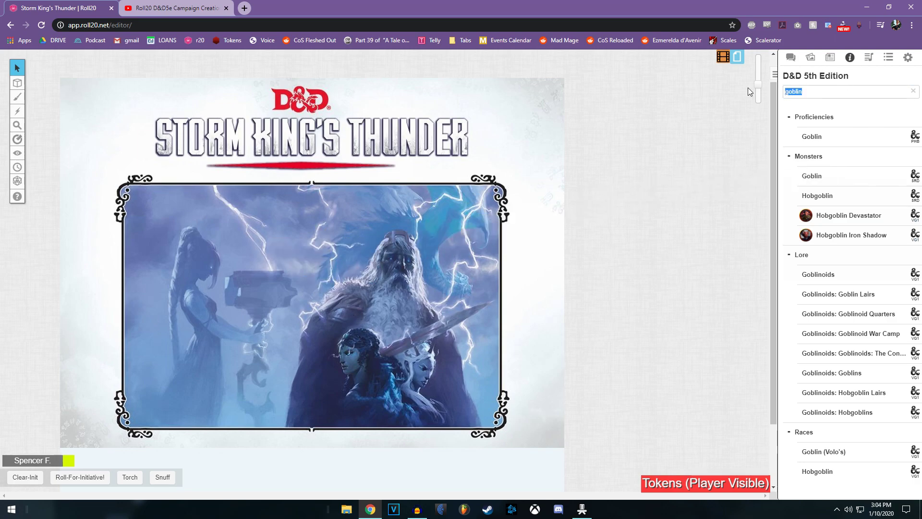
{"action": "type", "text": "grappling"}
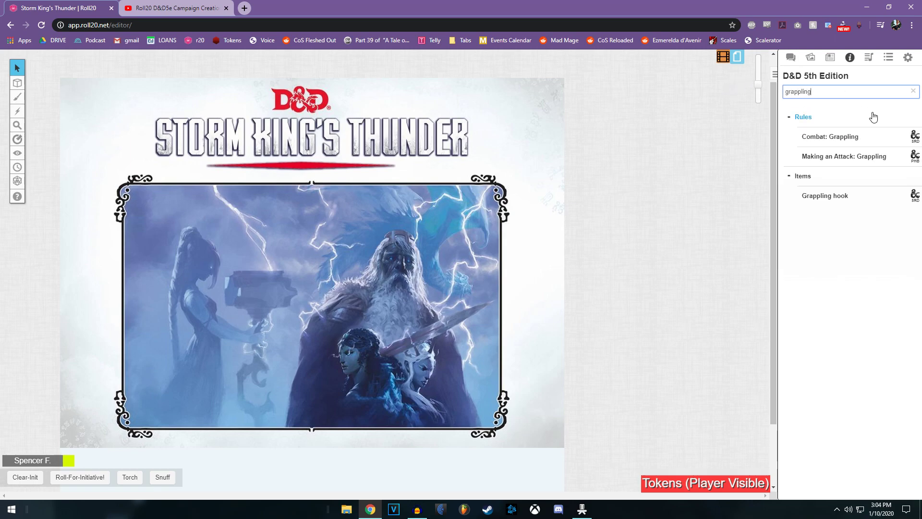
{"action": "left_click", "coordinate": [853, 140]}
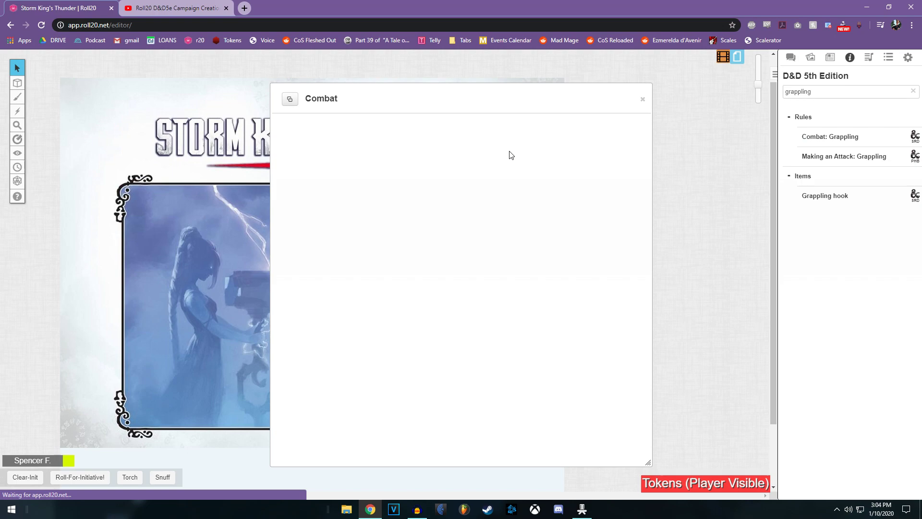
{"action": "left_click_drag", "start_coordinate": [509, 98], "coordinate": [525, 72]}
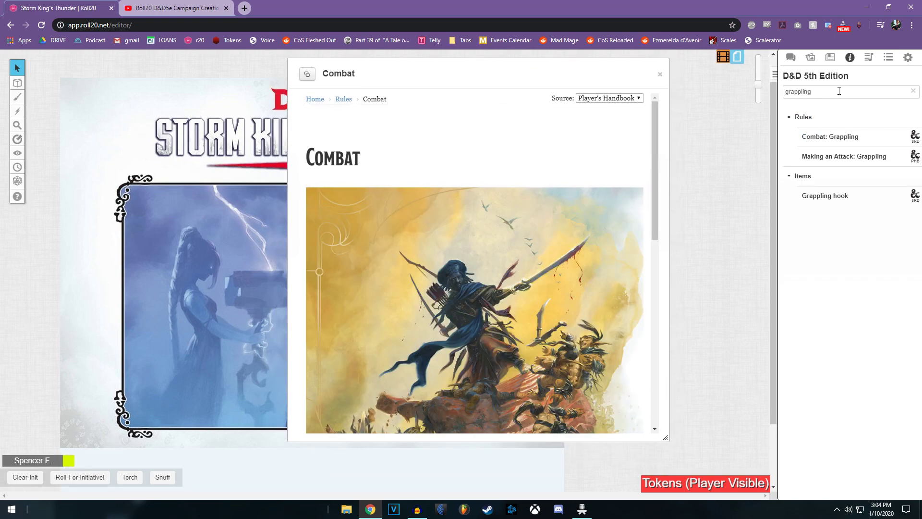
{"action": "scroll", "coordinate": [493, 193], "scroll_direction": "down", "scroll_amount": 8}
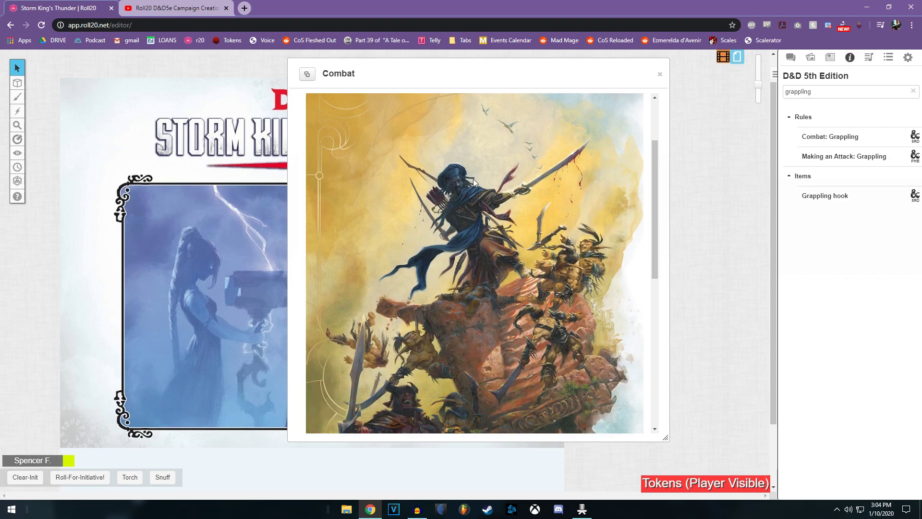
{"action": "scroll", "coordinate": [493, 194], "scroll_direction": "down", "scroll_amount": 10}
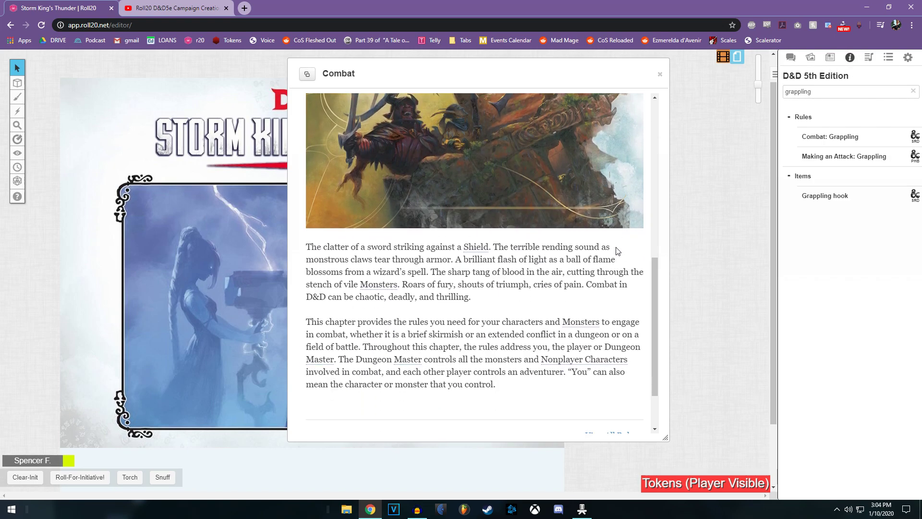
{"action": "left_click", "coordinate": [660, 74]}
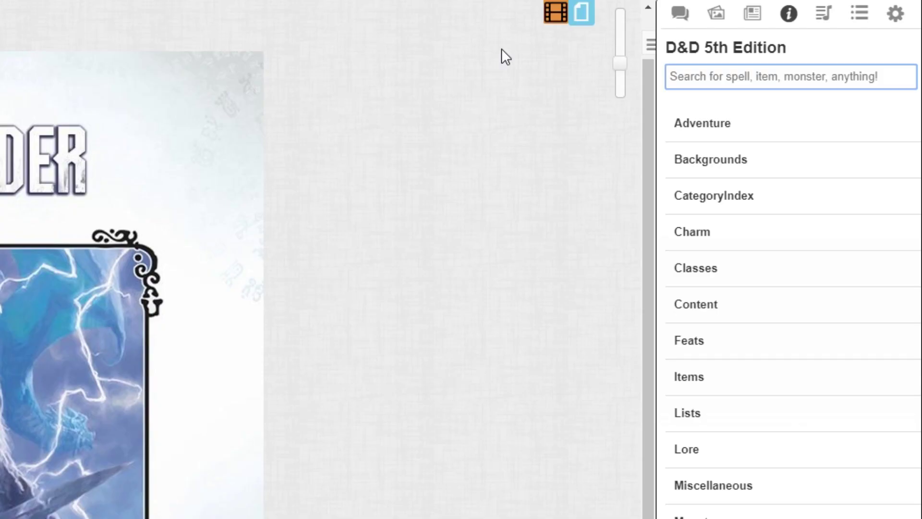
Search the Compendium, open Amulet of Health and show it to everyone
{"action": "type", "text": "amulert"}
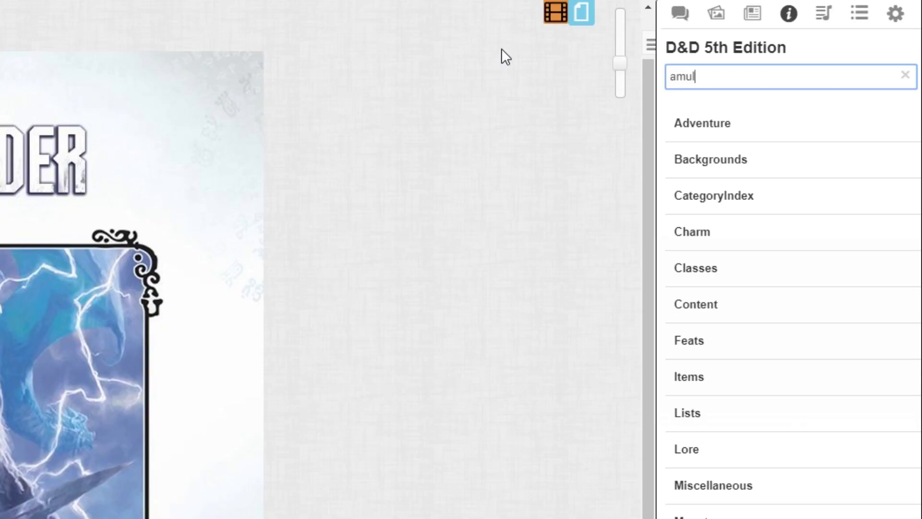
{"action": "type", "text": "of"}
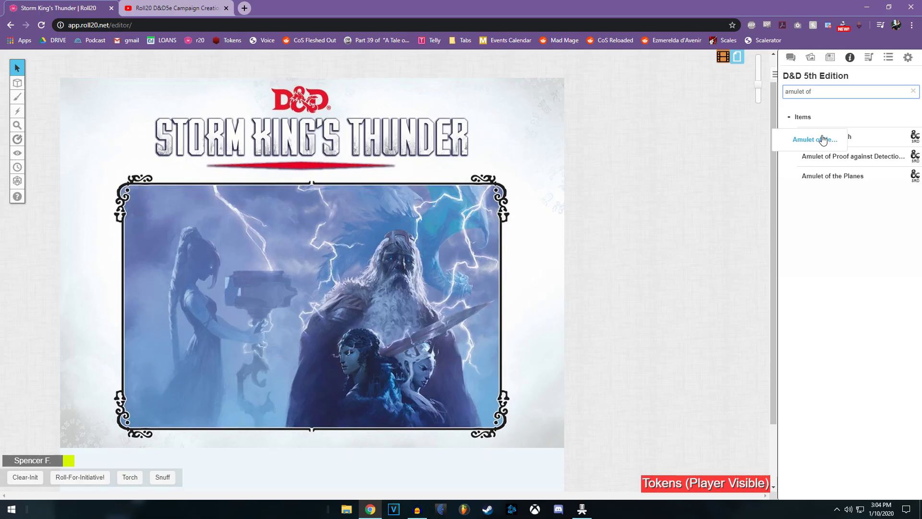
{"action": "left_click", "coordinate": [768, 159]}
{"action": "left_click_drag", "start_coordinate": [435, 66], "coordinate": [420, 105]}
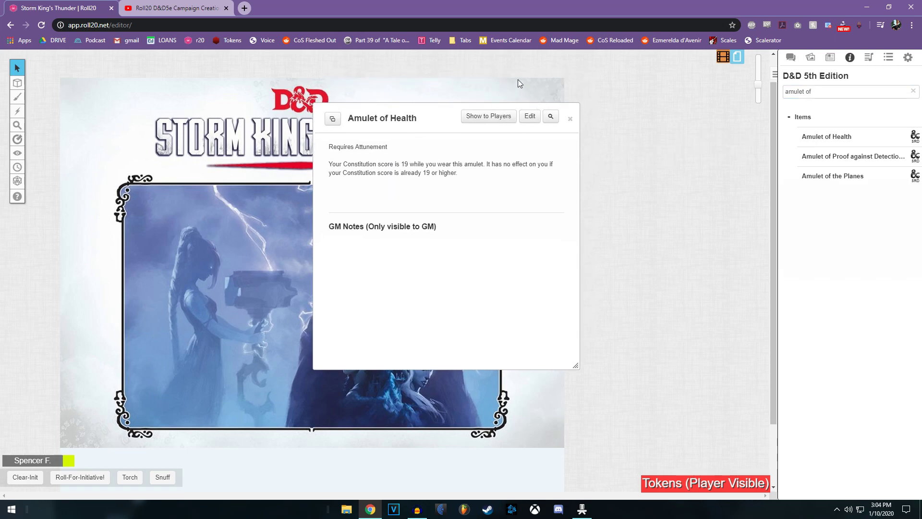
{"action": "left_click_drag", "start_coordinate": [428, 116], "coordinate": [395, 120]}
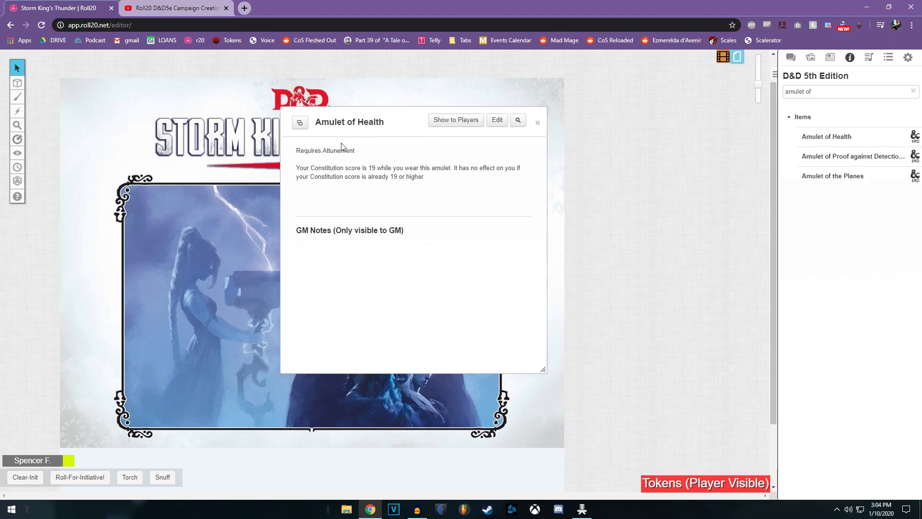
{"action": "left_click", "coordinate": [459, 121]}
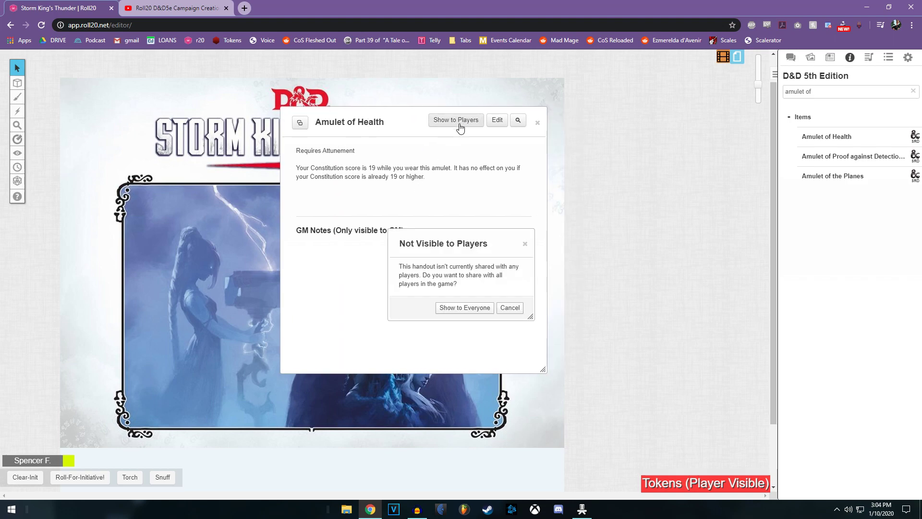
{"action": "left_click", "coordinate": [460, 311]}
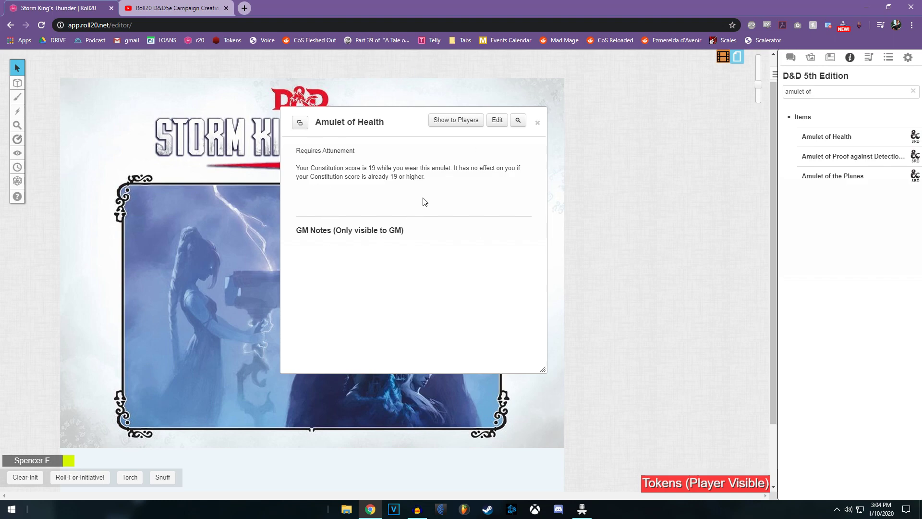
Glance at the amulet's edit dialog, re-search 'amulet of', and abandon placing it on the map
{"action": "left_click", "coordinate": [496, 120]}
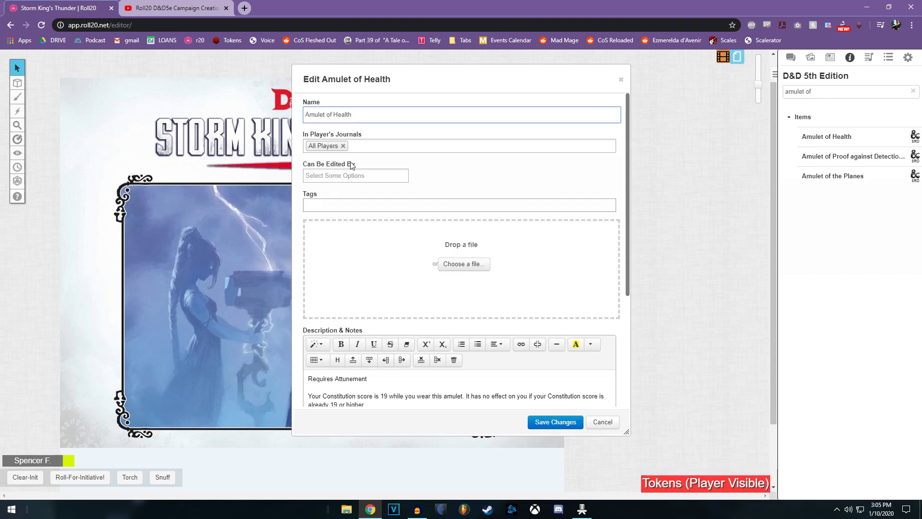
{"action": "key", "text": "Escape"}
{"action": "left_click_drag", "start_coordinate": [840, 92], "coordinate": [675, 92]}
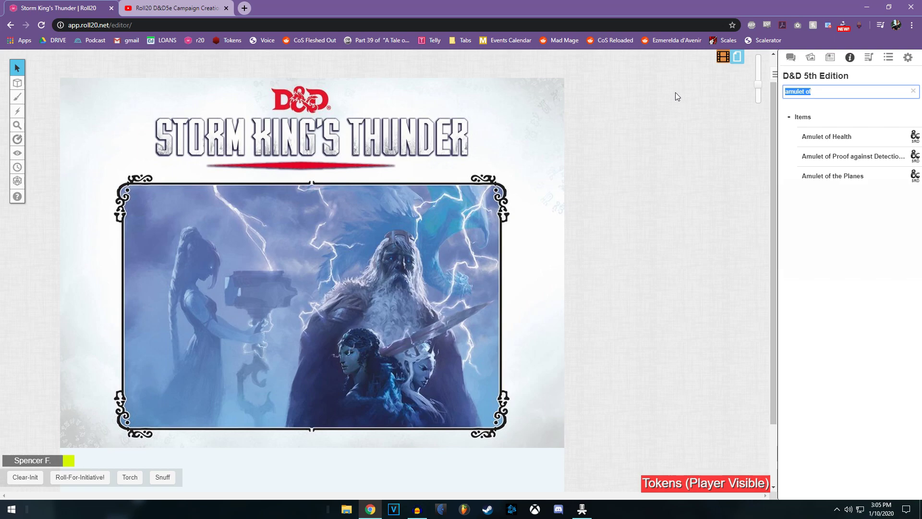
{"action": "type", "text": "amulet of"}
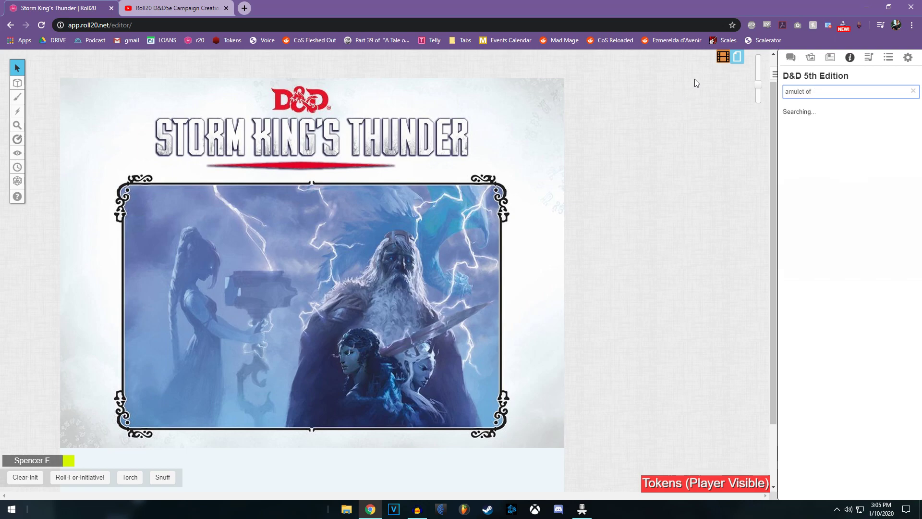
{"action": "mouse_move", "coordinate": [849, 143]}
{"action": "left_mouse_down"}
{"action": "mouse_move", "coordinate": [827, 131]}
{"action": "mouse_move", "coordinate": [452, 206]}
{"action": "mouse_move", "coordinate": [416, 244]}
{"action": "left_mouse_up"}
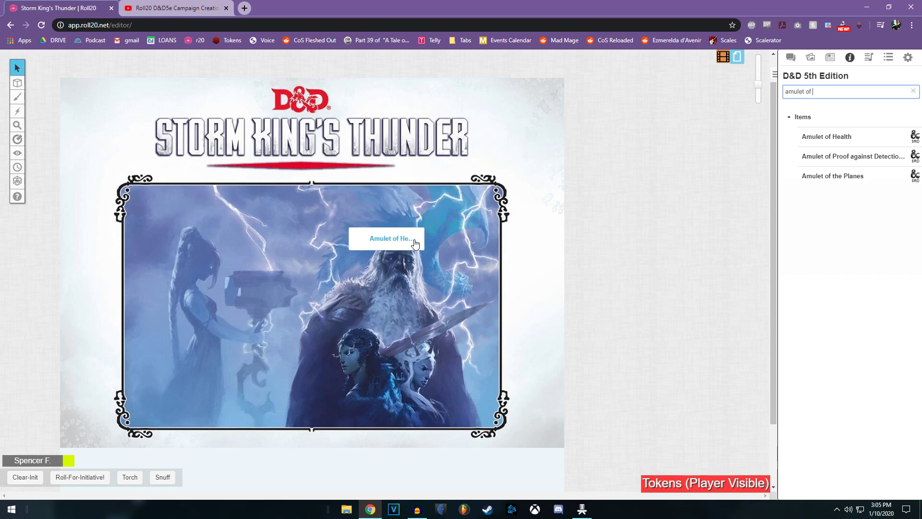
{"action": "left_click_drag", "start_coordinate": [416, 244], "coordinate": [852, 136]}
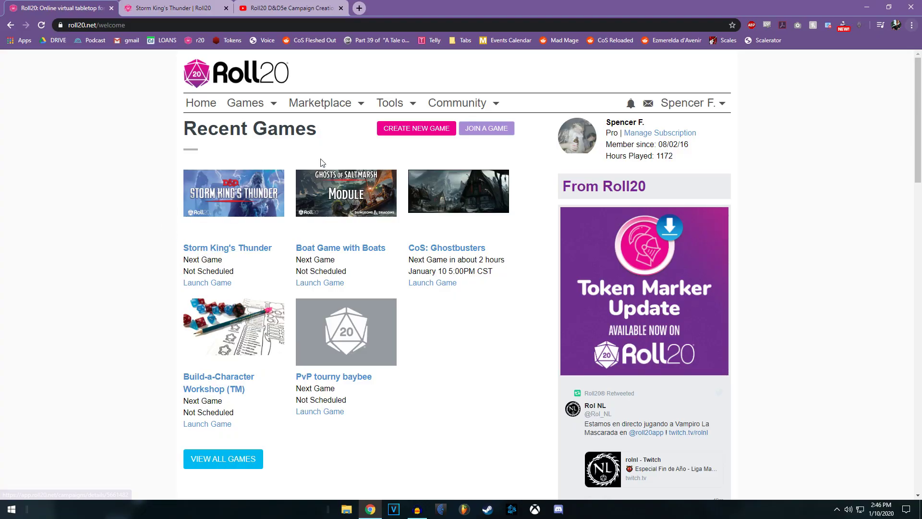
Open Storm King's Thunder's API Scripts settings and view the GroupInitiative documentation
{"action": "left_click", "coordinate": [251, 248]}
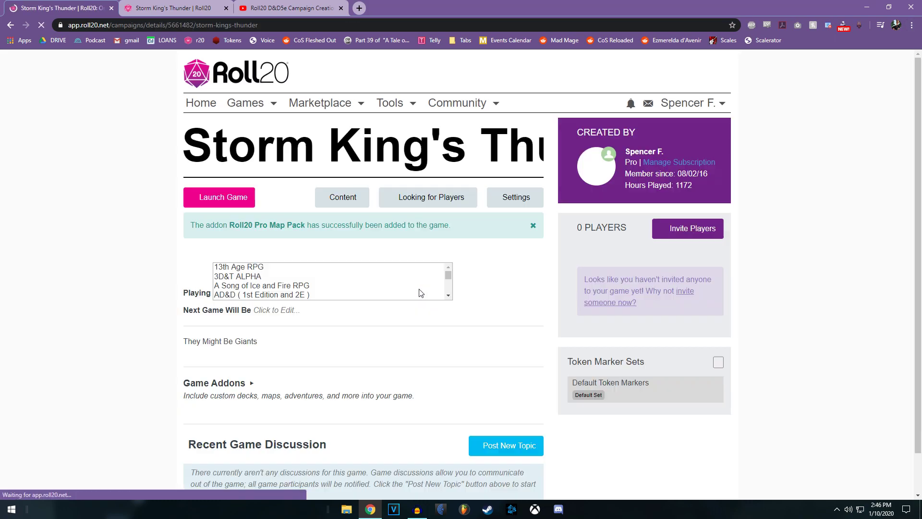
{"action": "left_click", "coordinate": [530, 319]}
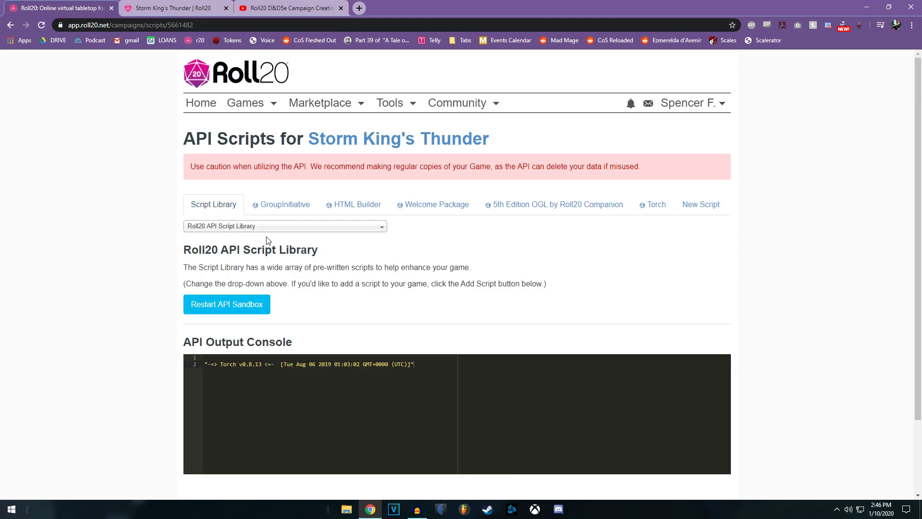
{"action": "scroll", "coordinate": [268, 240], "scroll_direction": "down", "scroll_amount": 2}
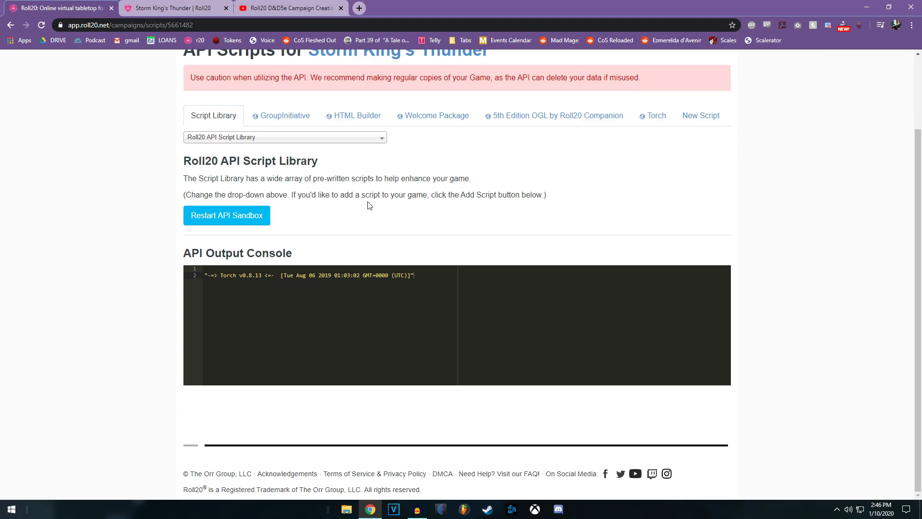
{"action": "scroll", "coordinate": [329, 248], "scroll_direction": "up", "scroll_amount": 2}
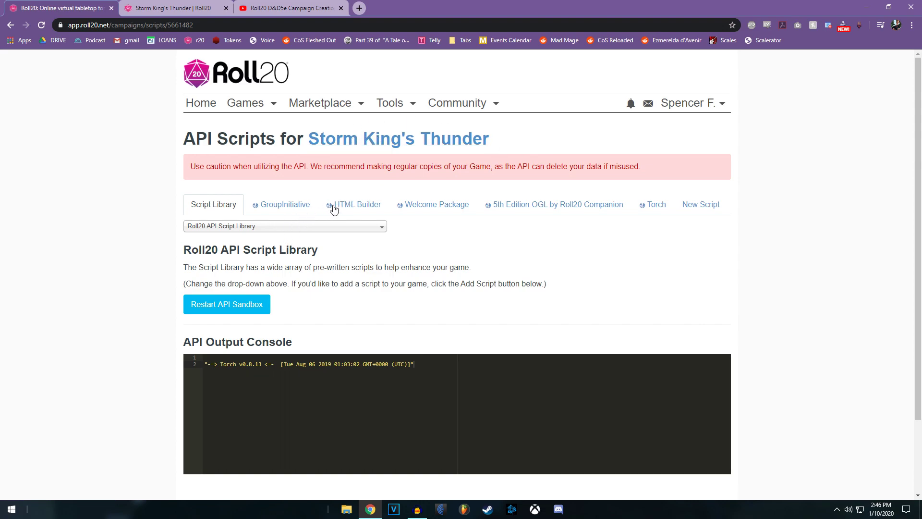
{"action": "left_click", "coordinate": [291, 207]}
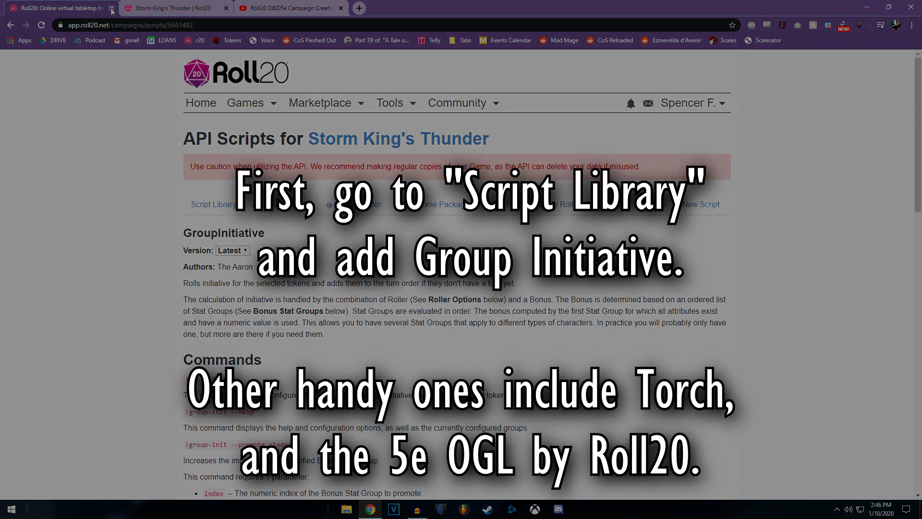
In chat, send !group-init, then --del-group 1, then --add-group --Stat-DnD dexterity
{"action": "left_click", "coordinate": [111, 8]}
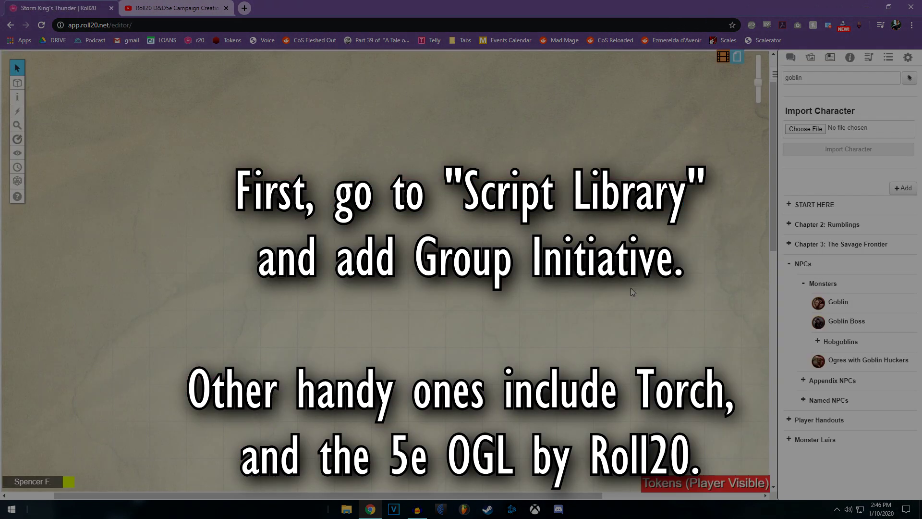
{"action": "left_click", "coordinate": [837, 466]}
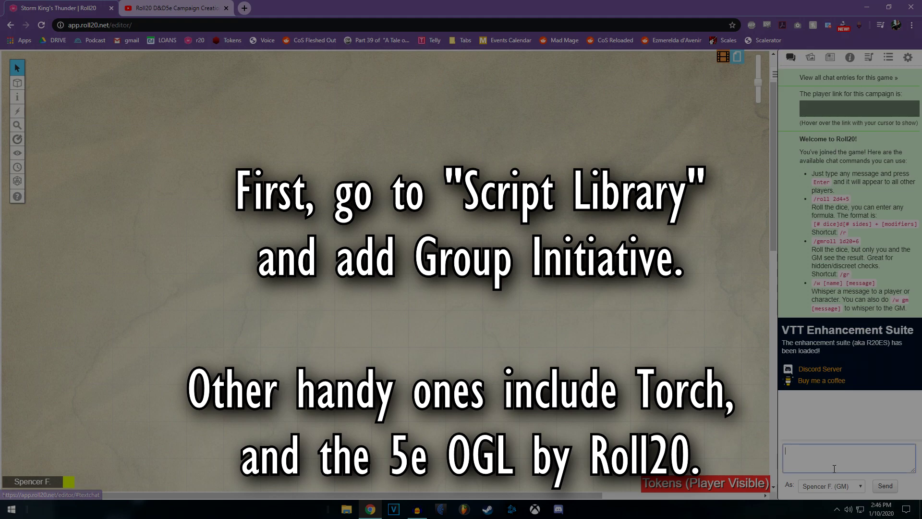
{"action": "type", "text": "!group-init"}
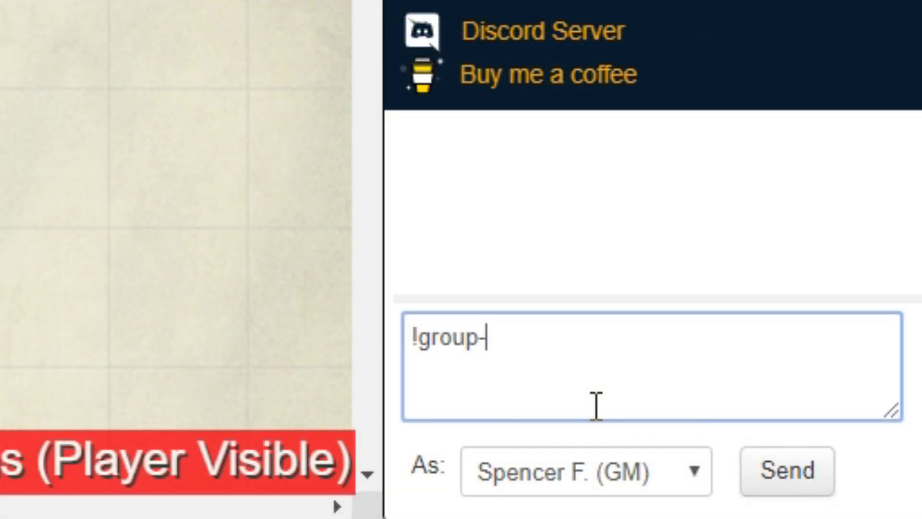
{"action": "key", "text": "Return"}
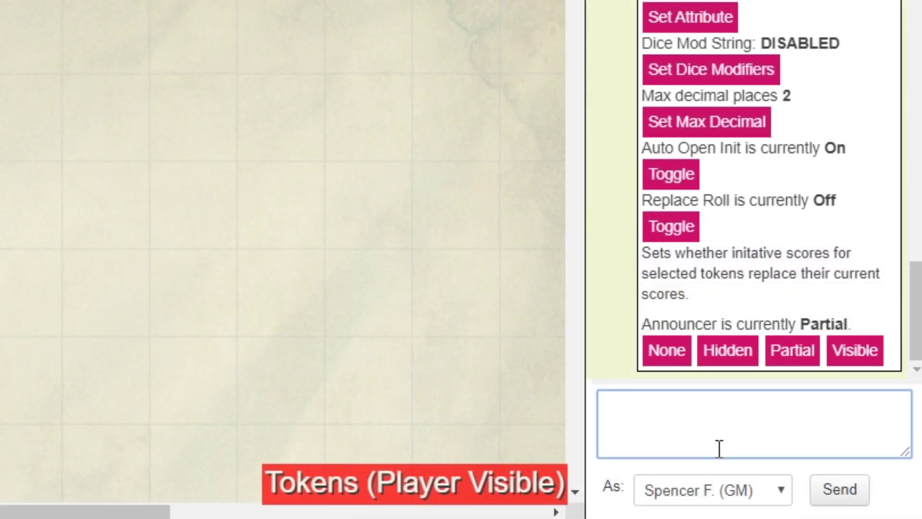
{"action": "type", "text": "!group-init --del-group 1"}
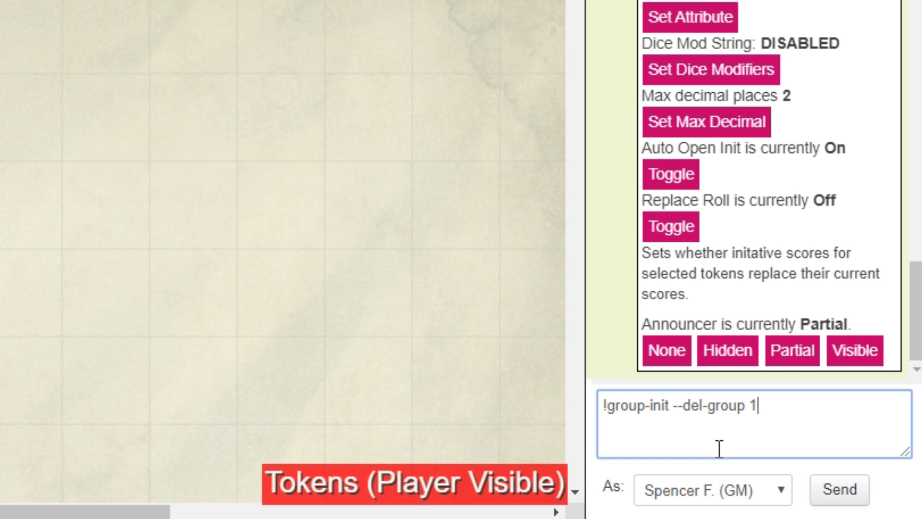
{"action": "key", "text": "Return"}
{"action": "type", "text": "!group-init --add-group --Stat-DnD dexterity"}
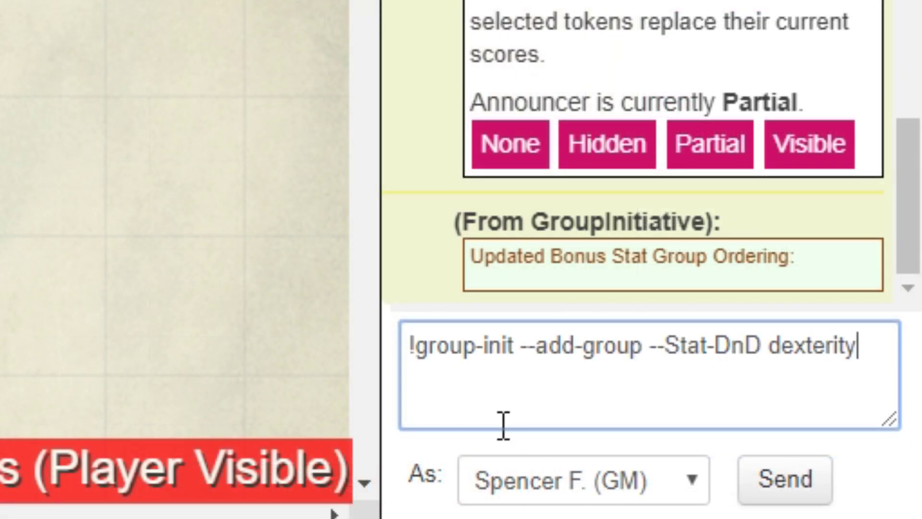
{"action": "key", "text": "Return"}
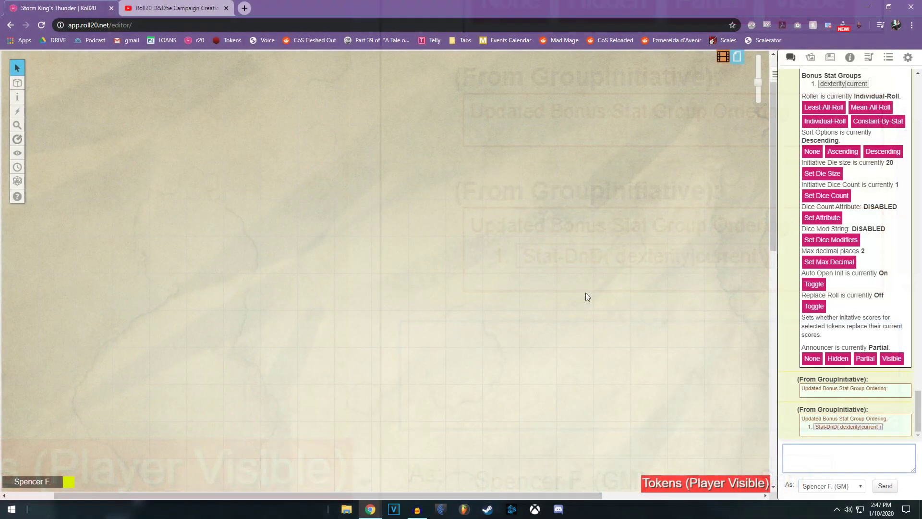
{"action": "scroll", "coordinate": [477, 306], "scroll_direction": "down", "scroll_amount": 2}
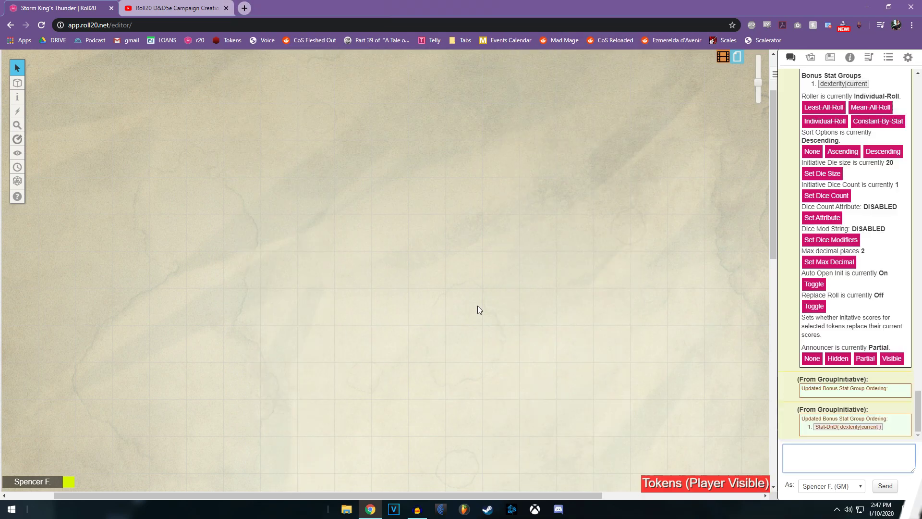
Filter the Journal and drag Goblin tokens onto the map
{"action": "left_click", "coordinate": [830, 58]}
{"action": "left_click_drag", "start_coordinate": [826, 78], "coordinate": [739, 70]}
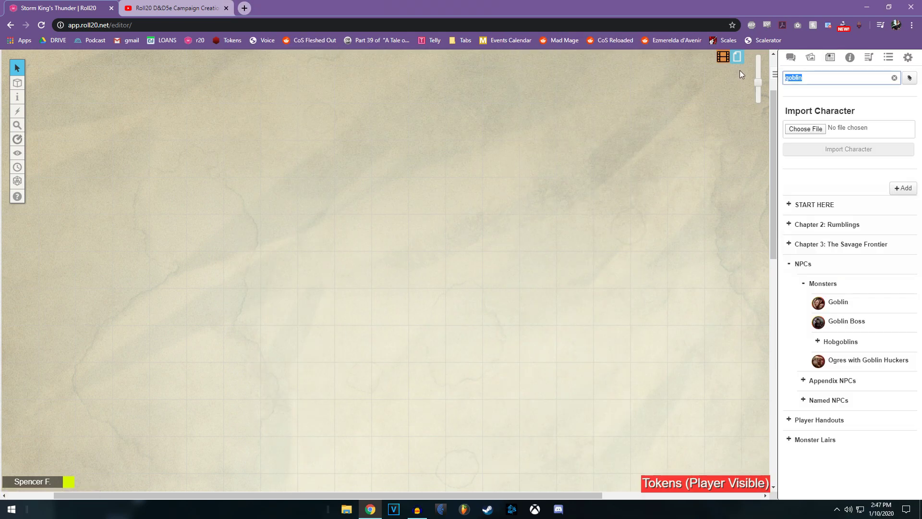
{"action": "key", "text": "BackSpace"}
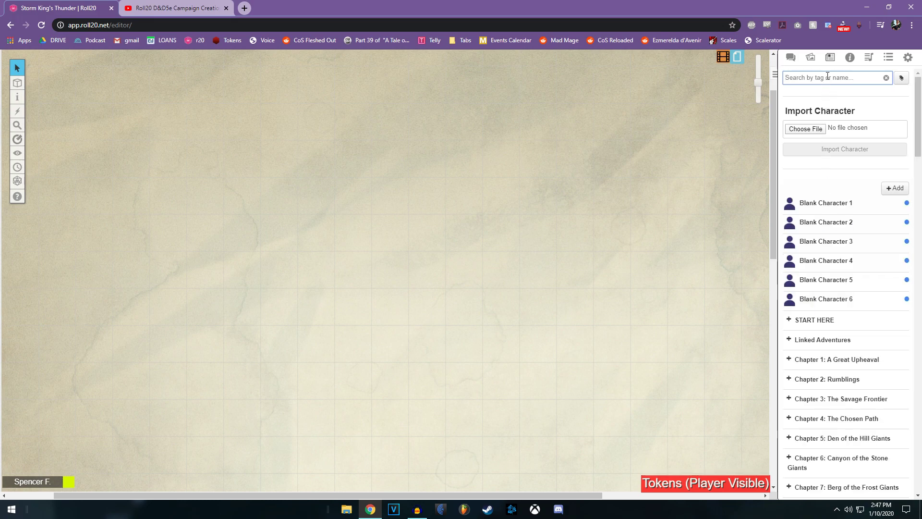
{"action": "type", "text": "goblin"}
{"action": "left_click_drag", "start_coordinate": [836, 302], "coordinate": [415, 278]}
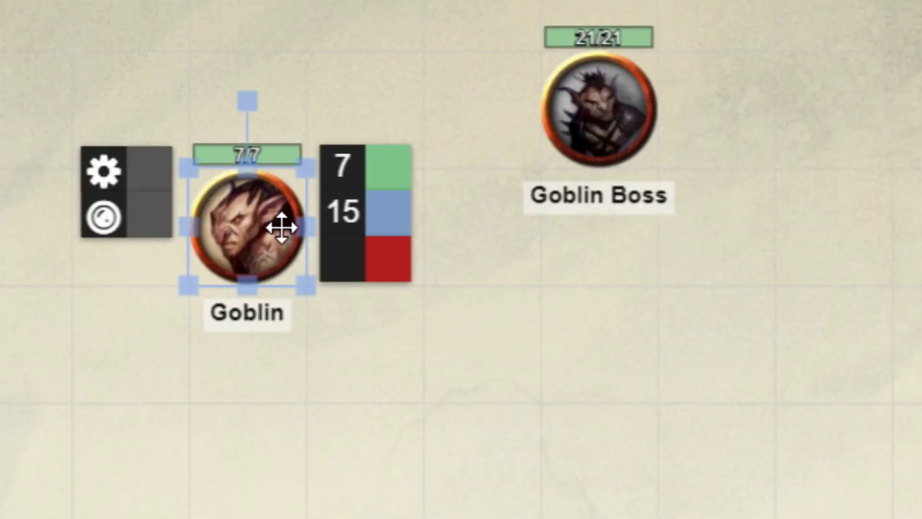
{"action": "left_click_drag", "start_coordinate": [425, 278], "coordinate": [488, 350]}
{"action": "left_click", "coordinate": [340, 356]}
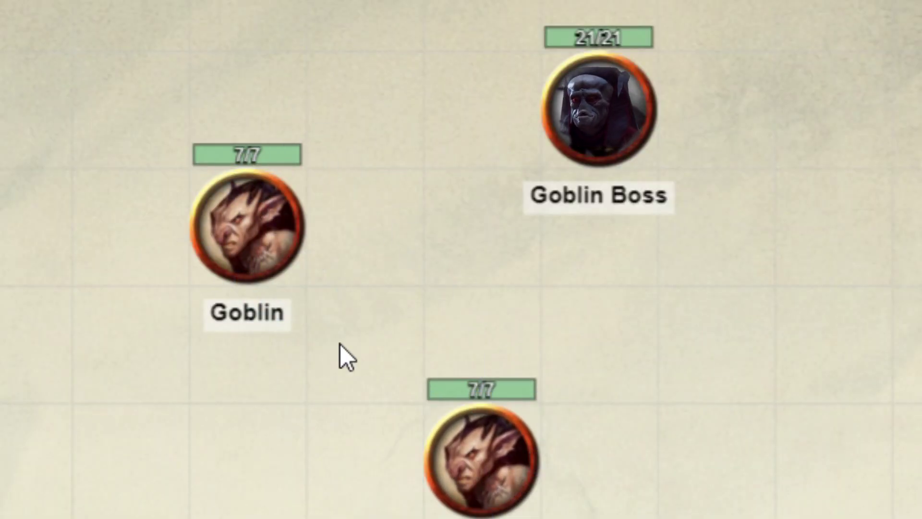
Create the Roll-For-Initiative! macro running !group-init
{"action": "left_click", "coordinate": [889, 58]}
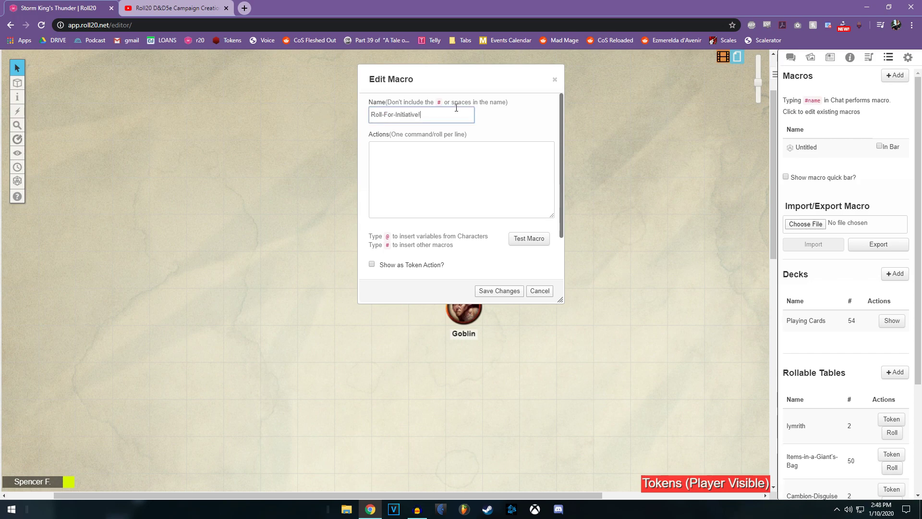
{"action": "left_click", "coordinate": [459, 207]}
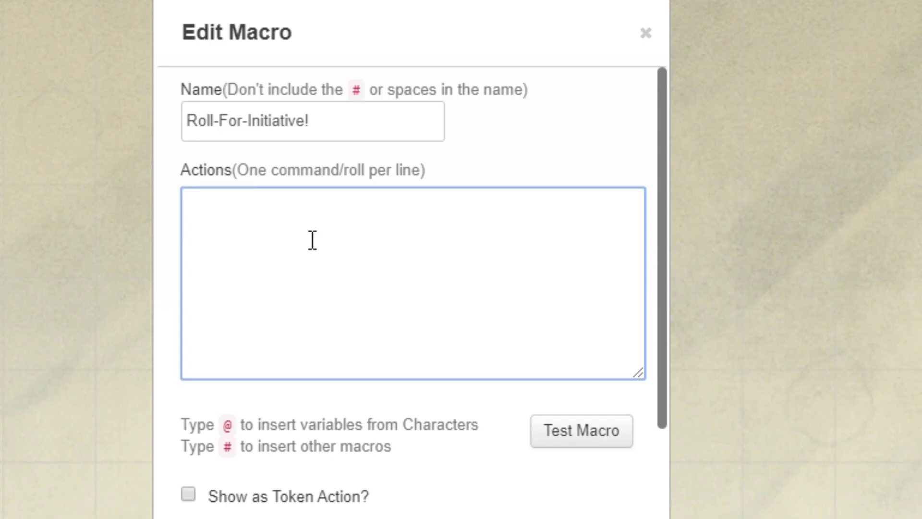
{"action": "type", "text": "!group-init"}
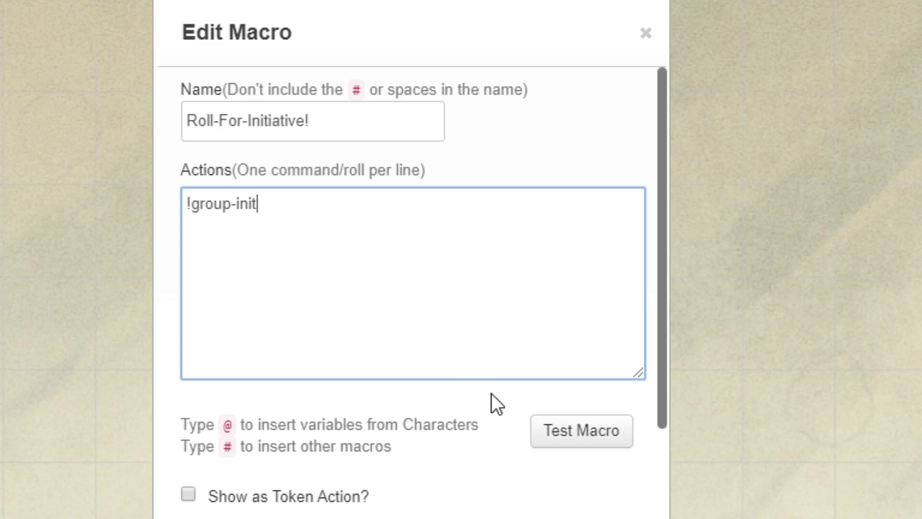
{"action": "left_click", "coordinate": [499, 290]}
Create the Clear-Init macro running !group-init --clear
{"action": "left_click", "coordinate": [895, 76]}
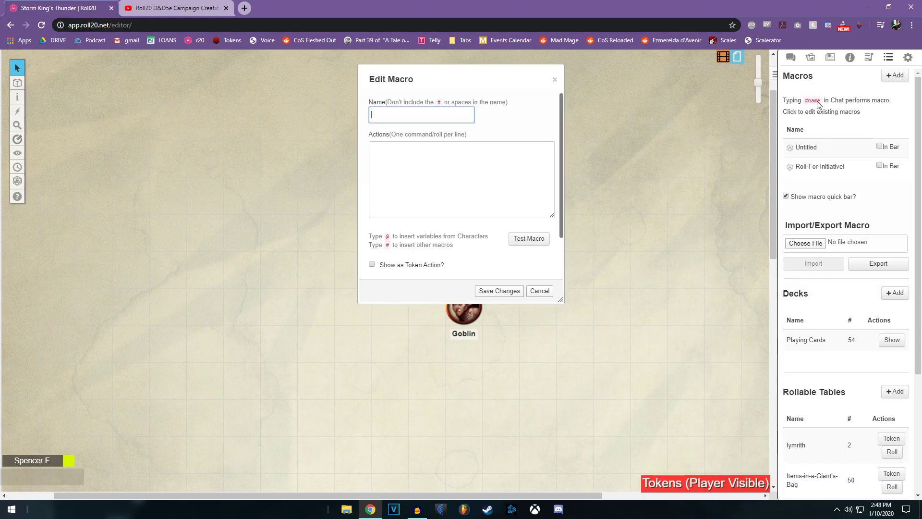
{"action": "type", "text": "Clear-Init"}
{"action": "left_click", "coordinate": [401, 199]}
{"action": "type", "text": "!group-init --clear"}
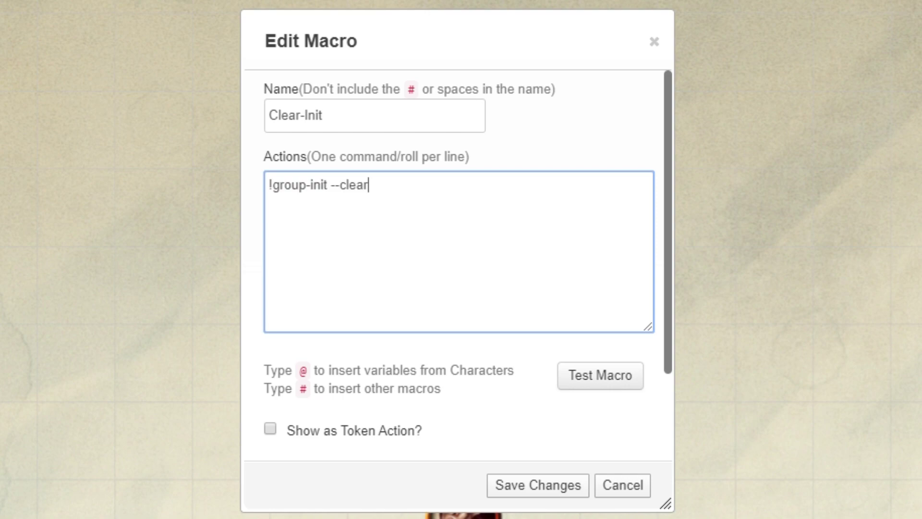
{"action": "left_click", "coordinate": [556, 489]}
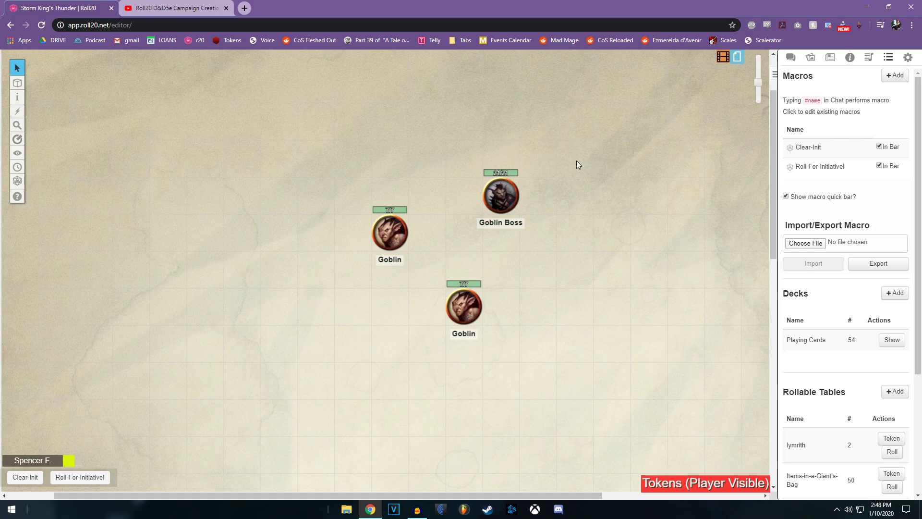
Roll initiative for one Goblin, close its sheet, and clear the turn order
{"action": "scroll", "coordinate": [270, 262], "scroll_direction": "down", "scroll_amount": 2}
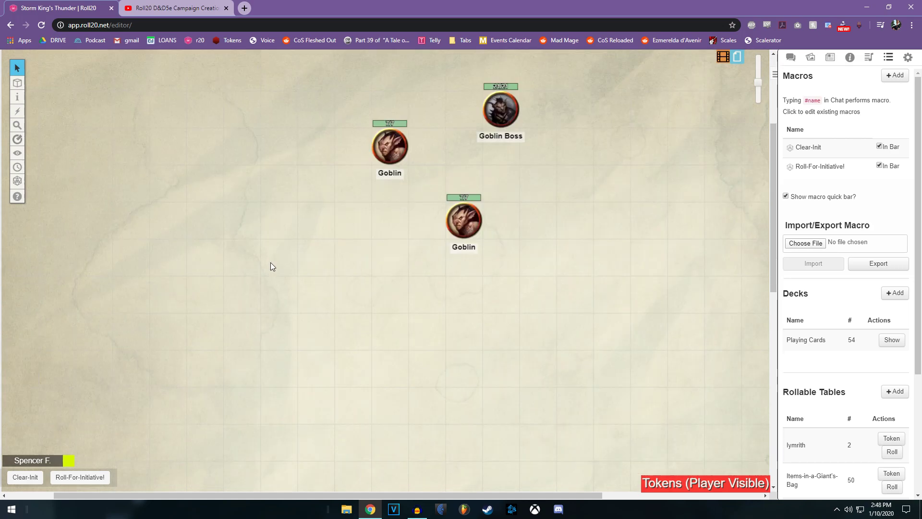
{"action": "scroll", "coordinate": [267, 263], "scroll_direction": "up", "scroll_amount": 2}
{"action": "left_click", "coordinate": [391, 228]}
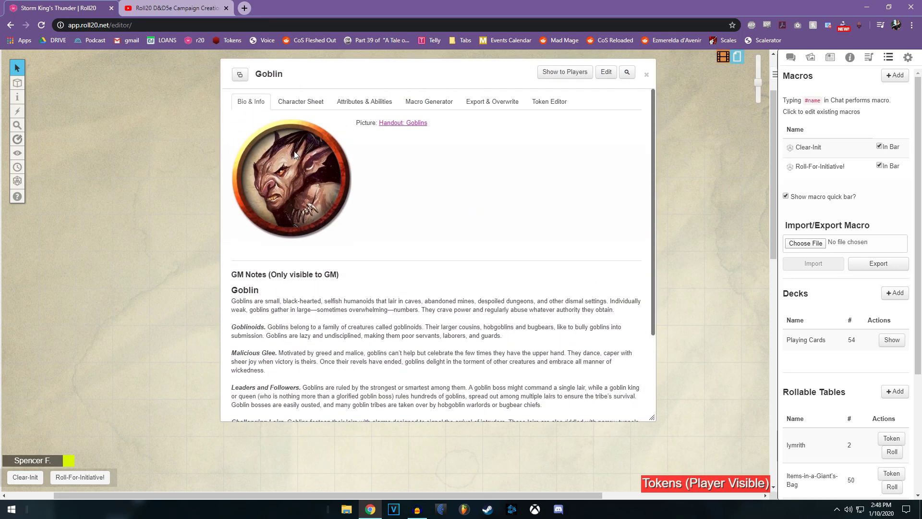
{"action": "left_click", "coordinate": [413, 157]}
{"action": "double_click", "coordinate": [422, 79]}
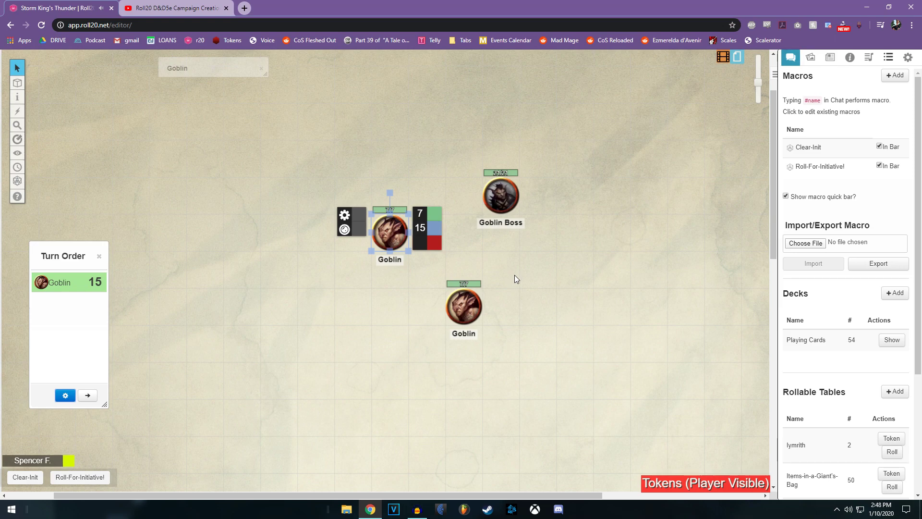
{"action": "left_click", "coordinate": [262, 71]}
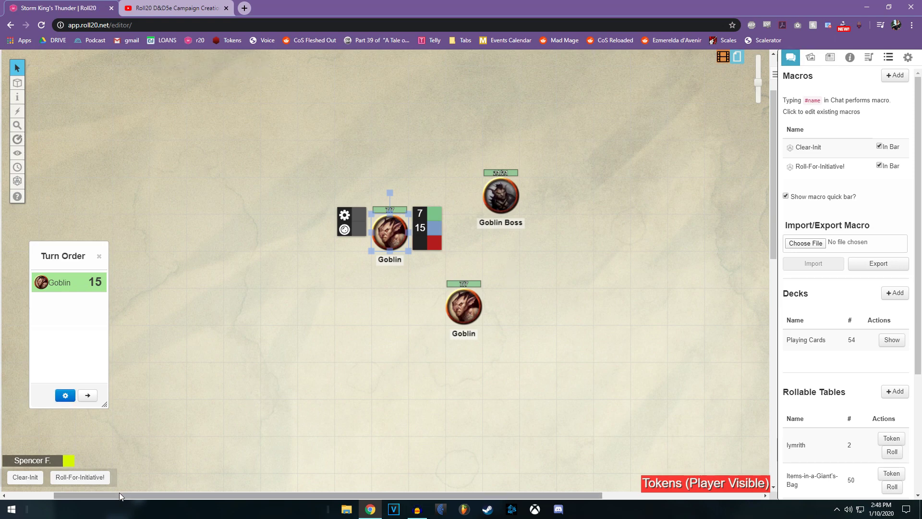
{"action": "left_click", "coordinate": [25, 477]}
{"action": "left_click", "coordinate": [269, 247]}
Roll initiative for all three goblins, clear it with Clear-Init, then delete the tokens
{"action": "left_click_drag", "start_coordinate": [270, 86], "coordinate": [560, 321]}
{"action": "left_click", "coordinate": [80, 477]}
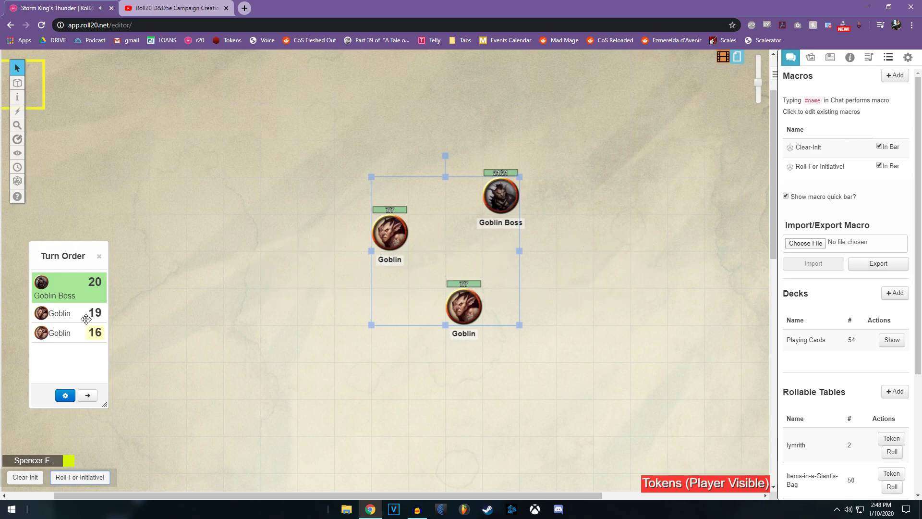
{"action": "left_click", "coordinate": [296, 265]}
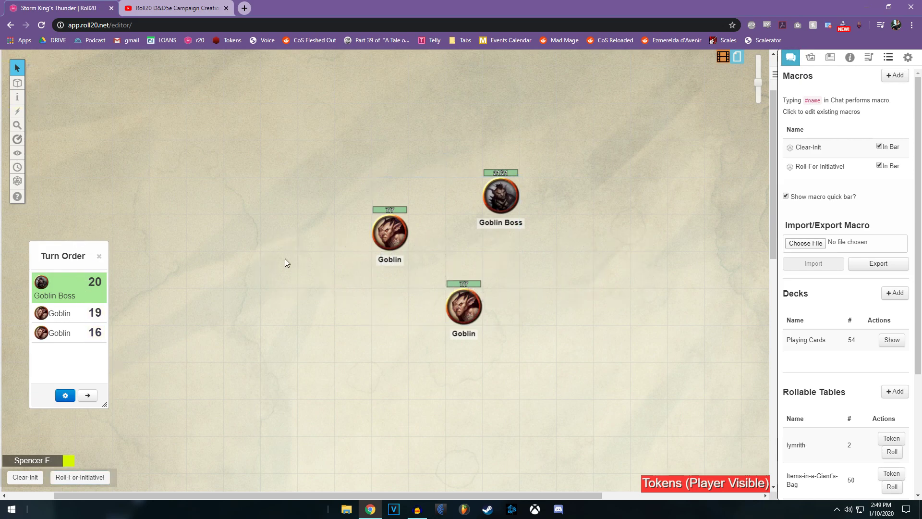
{"action": "left_click_drag", "start_coordinate": [316, 119], "coordinate": [573, 405]}
{"action": "left_click", "coordinate": [29, 477]}
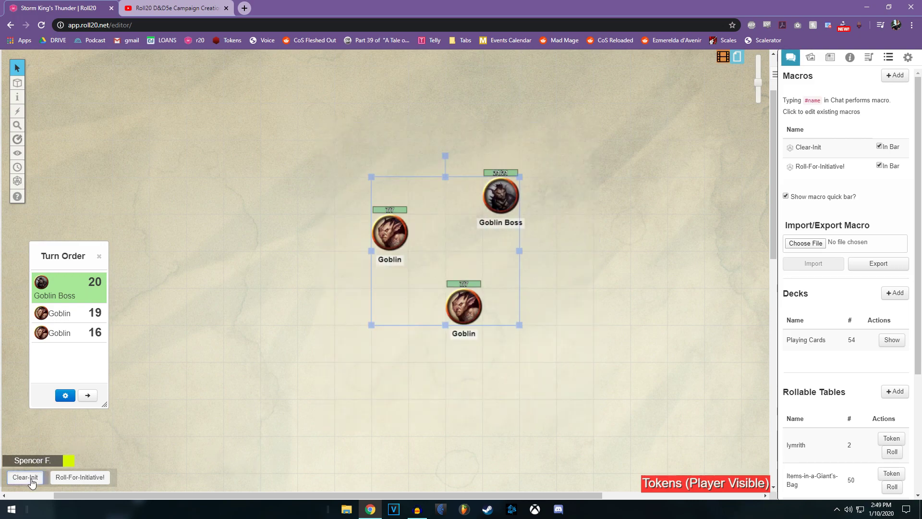
{"action": "left_click", "coordinate": [290, 168]}
{"action": "left_click_drag", "start_coordinate": [335, 127], "coordinate": [547, 399]}
{"action": "key", "text": "Delete"}
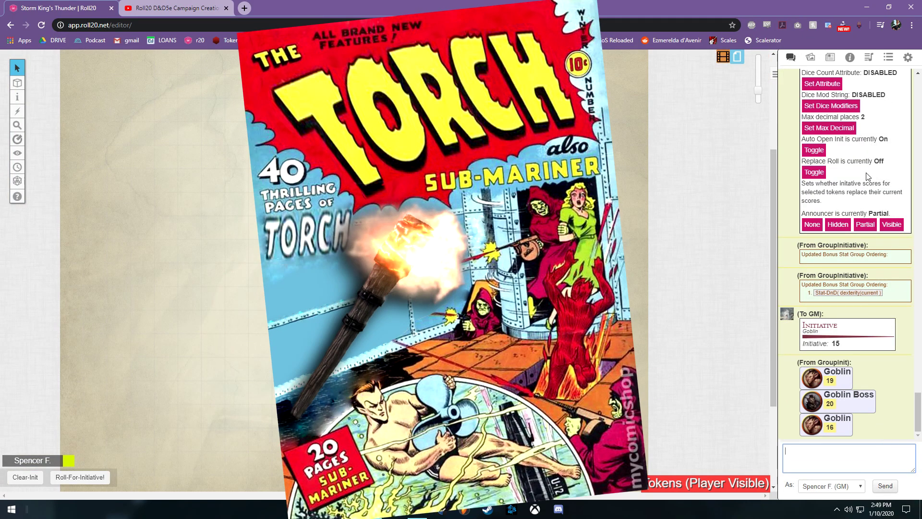
Clear the Goblin token's 60 ft Emits Light radius in its Advanced settings and save
{"action": "left_click", "coordinate": [830, 57]}
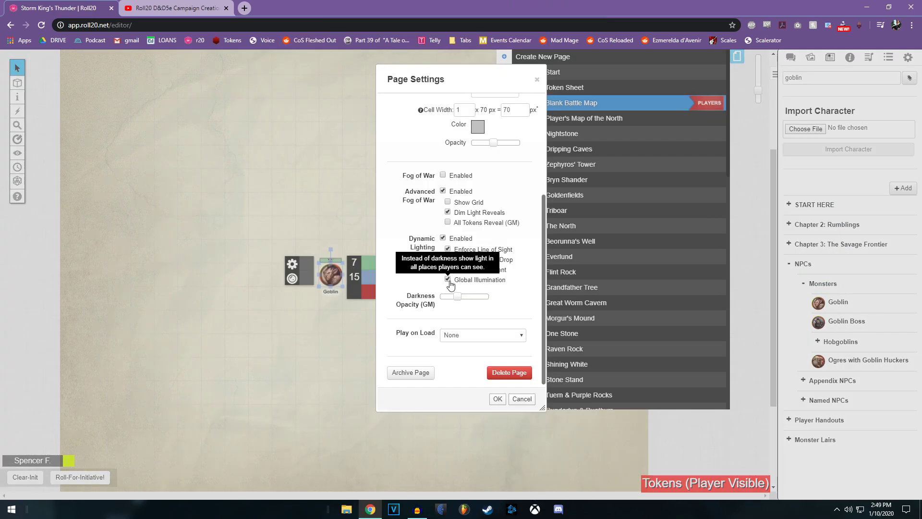
{"action": "left_click", "coordinate": [497, 397]}
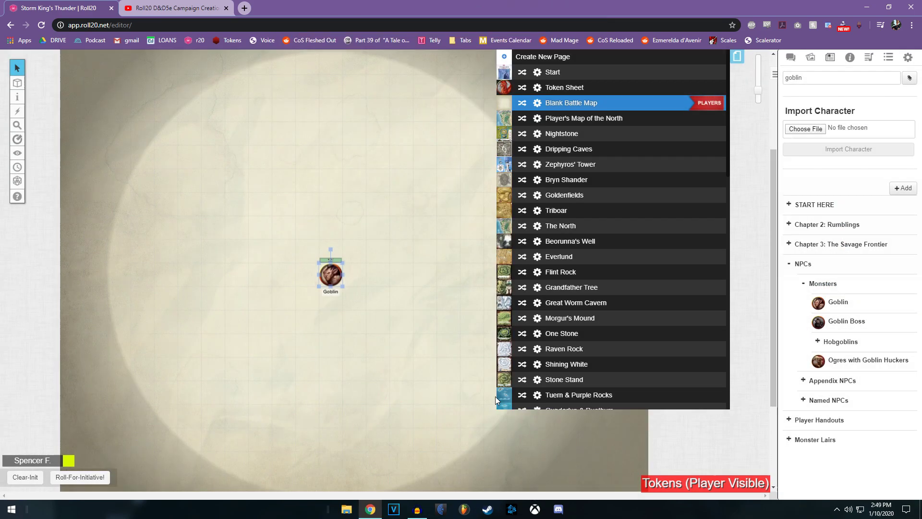
{"action": "left_click", "coordinate": [737, 57]}
{"action": "left_click", "coordinate": [393, 187]}
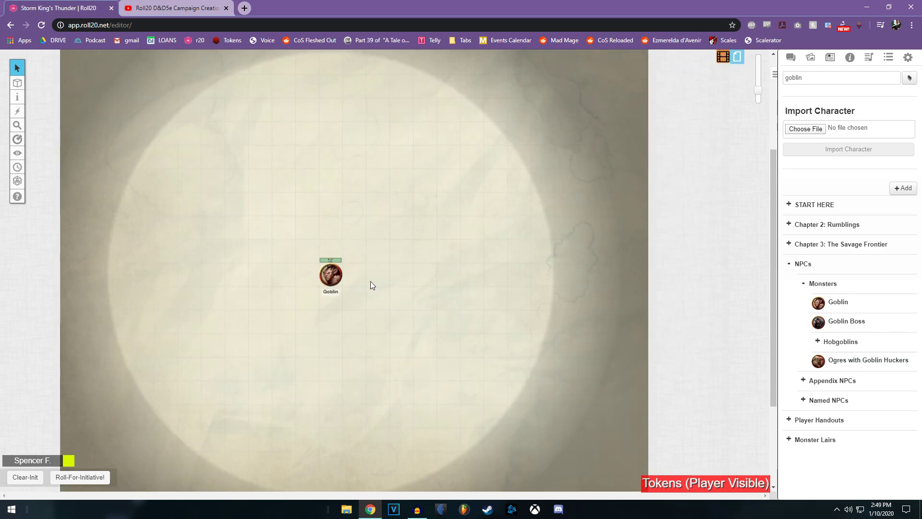
{"action": "double_click", "coordinate": [332, 281]}
{"action": "left_click", "coordinate": [357, 105]}
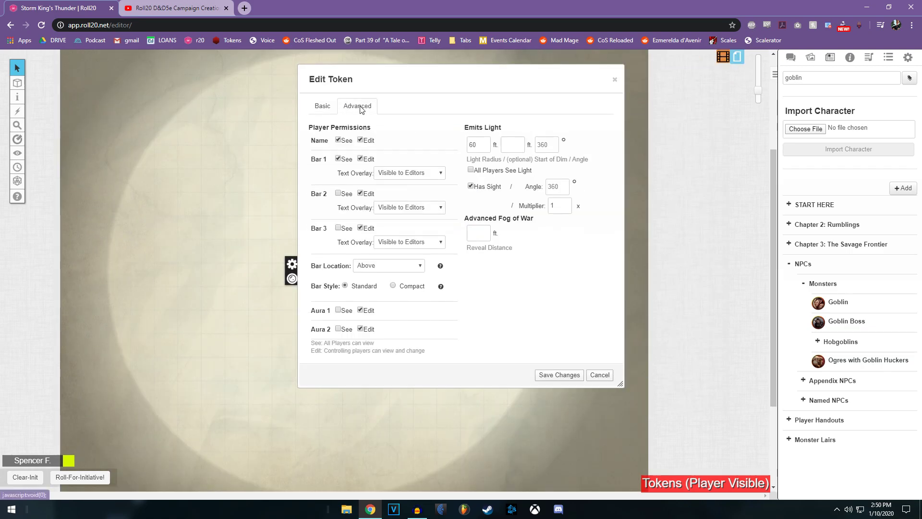
{"action": "double_click", "coordinate": [485, 144]}
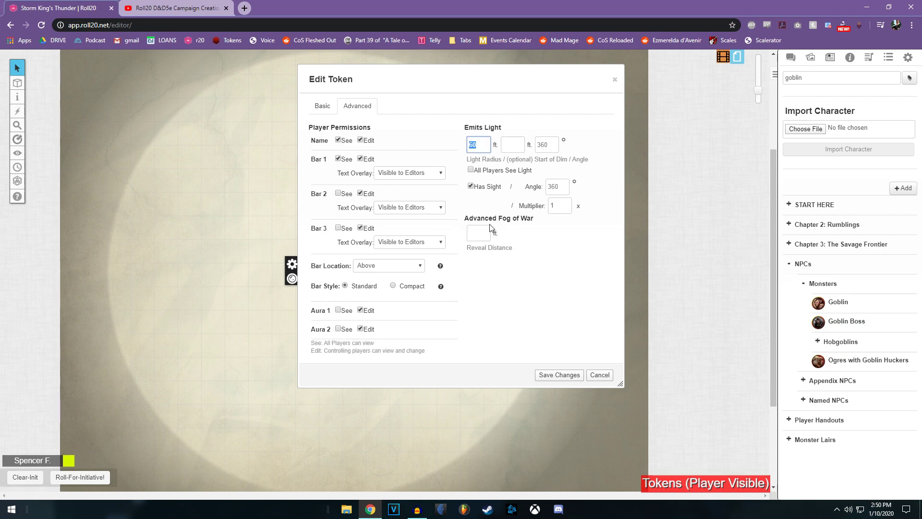
{"action": "left_click", "coordinate": [569, 374]}
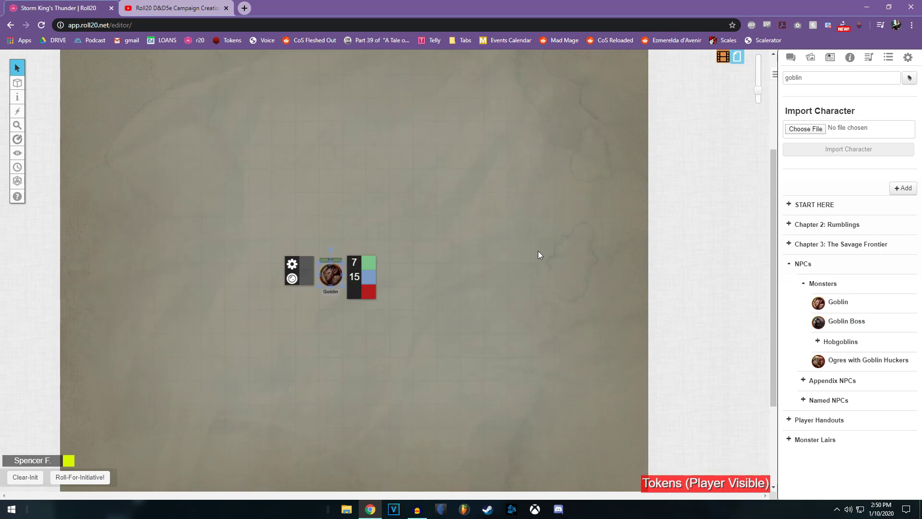
{"action": "left_click", "coordinate": [538, 254]}
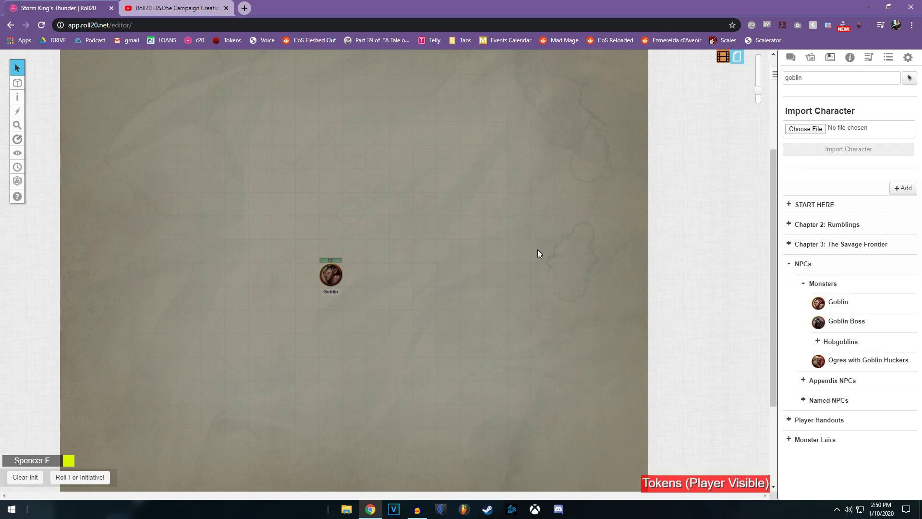
Create a Torch macro running !torch and show it in the quick bar
{"action": "left_click", "coordinate": [888, 58]}
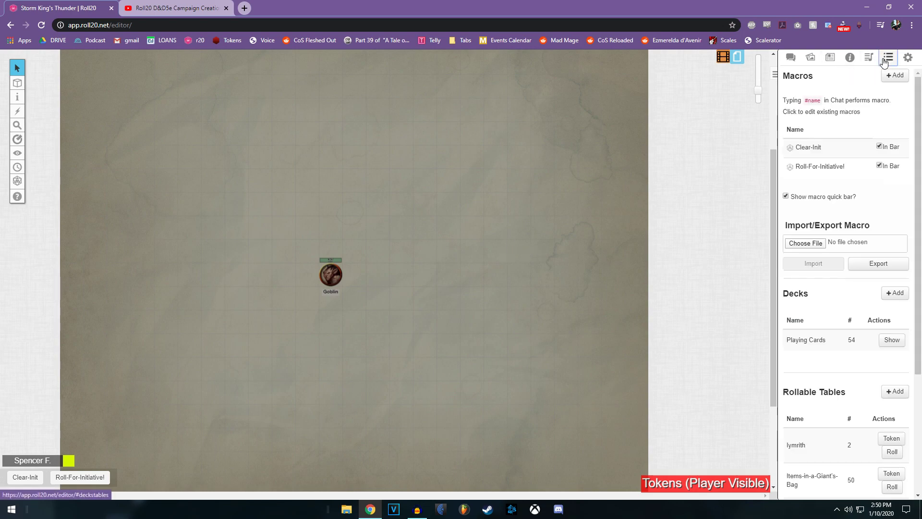
{"action": "left_click", "coordinate": [894, 75]}
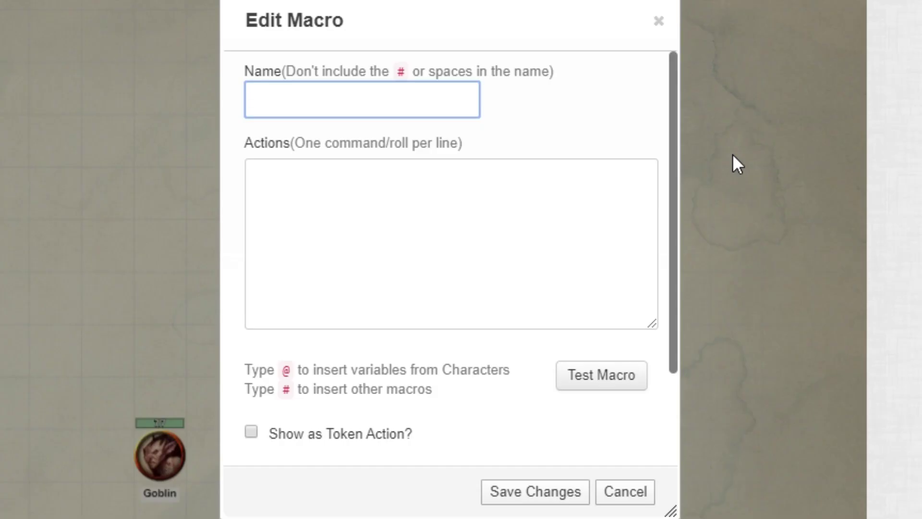
{"action": "type", "text": "Torch"}
{"action": "left_click", "coordinate": [306, 241]}
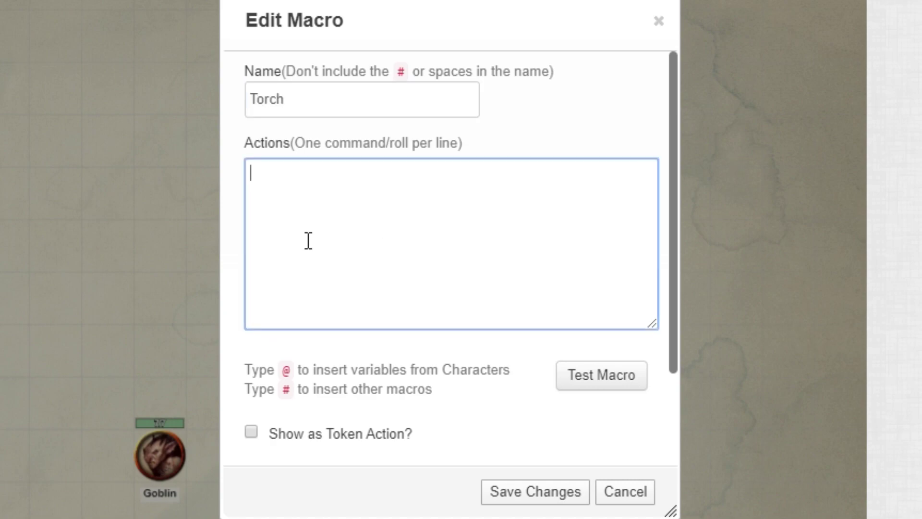
{"action": "type", "text": "!torch"}
{"action": "left_click", "coordinate": [552, 491]}
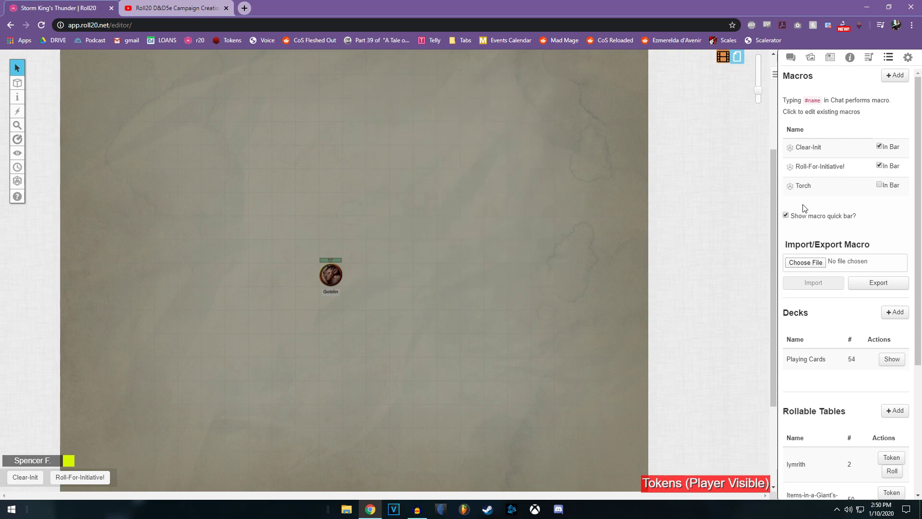
{"action": "left_click", "coordinate": [879, 184]}
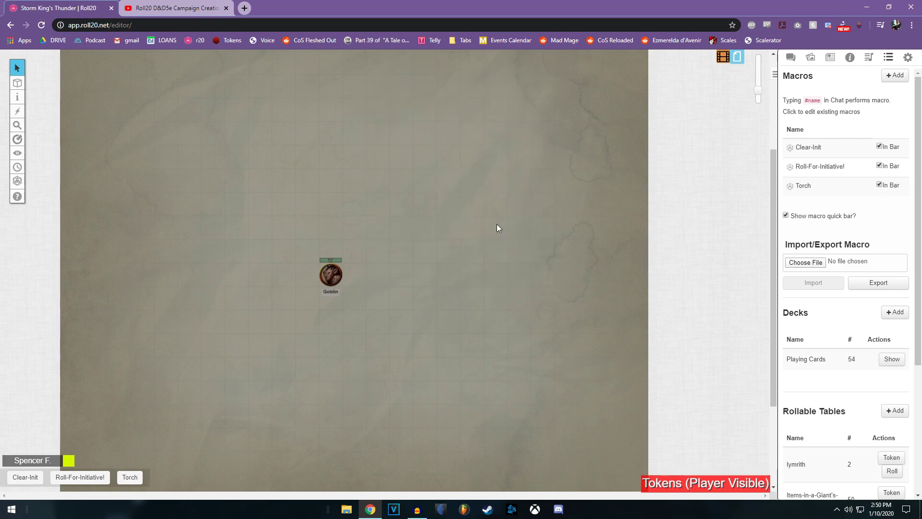
Start a second macro named Snuff
{"action": "left_click", "coordinate": [895, 76]}
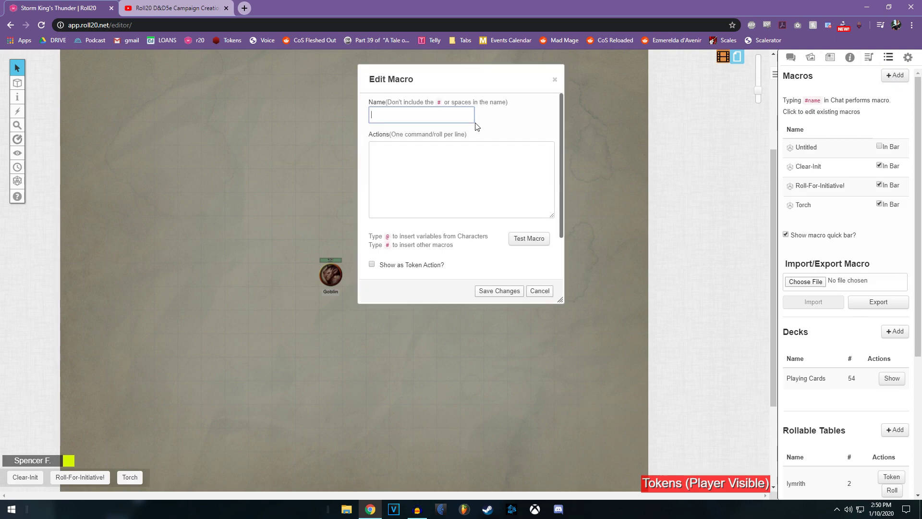
{"action": "type", "text": "Snuff"}
{"action": "key", "text": "Tab"}
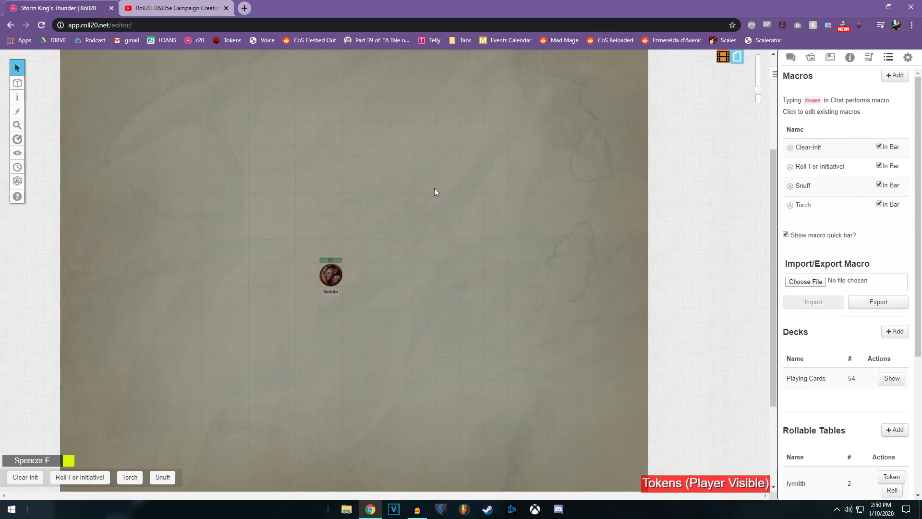
Give the selected Goblin torch light with the Torch macro, then snuff it out
{"action": "left_click", "coordinate": [330, 275]}
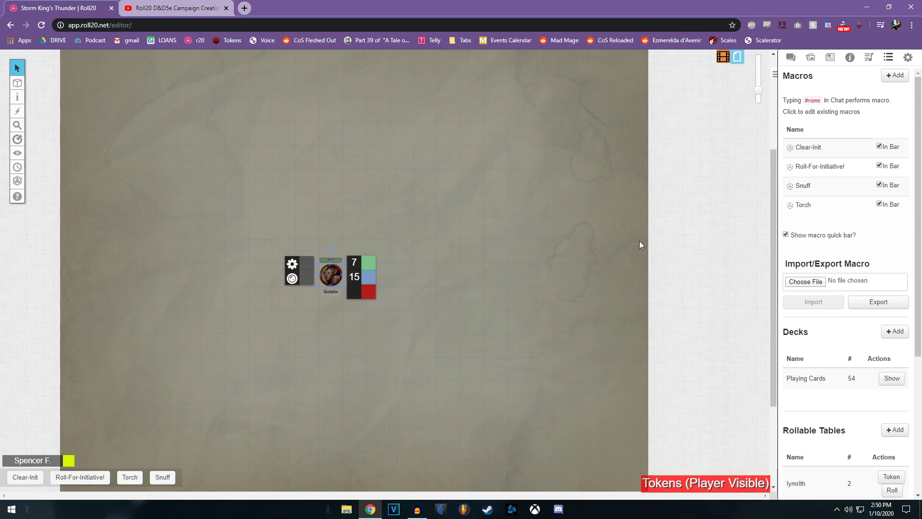
{"action": "left_click", "coordinate": [128, 477]}
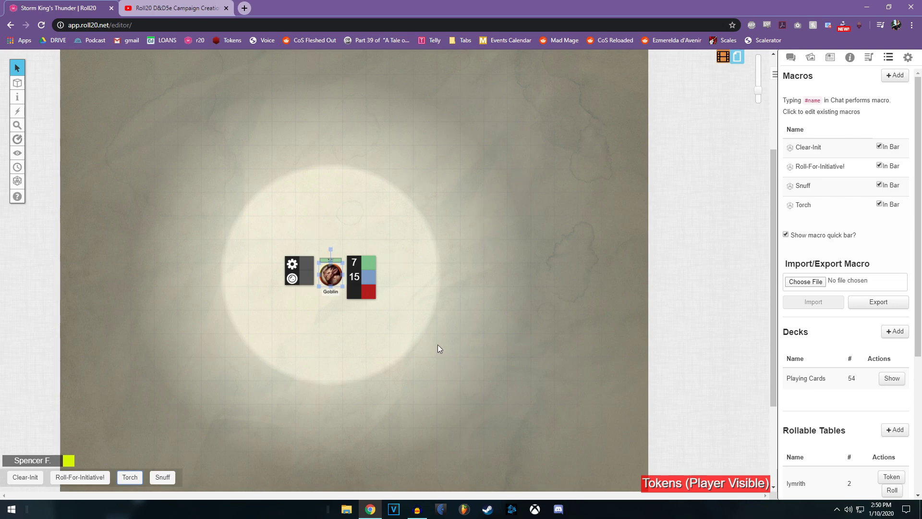
{"action": "left_click", "coordinate": [164, 480]}
{"action": "left_click", "coordinate": [197, 354]}
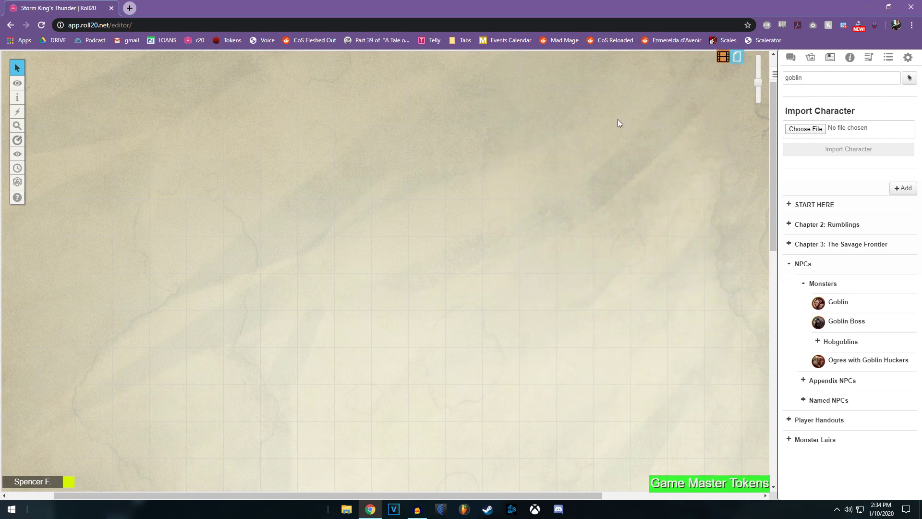
In Blank Battle Map's page settings, enable Advanced Fog of War, Dynamic Lighting, Enforce Line of Sight, Only Update on Drop and Restrict Movement
{"action": "left_click", "coordinate": [738, 58]}
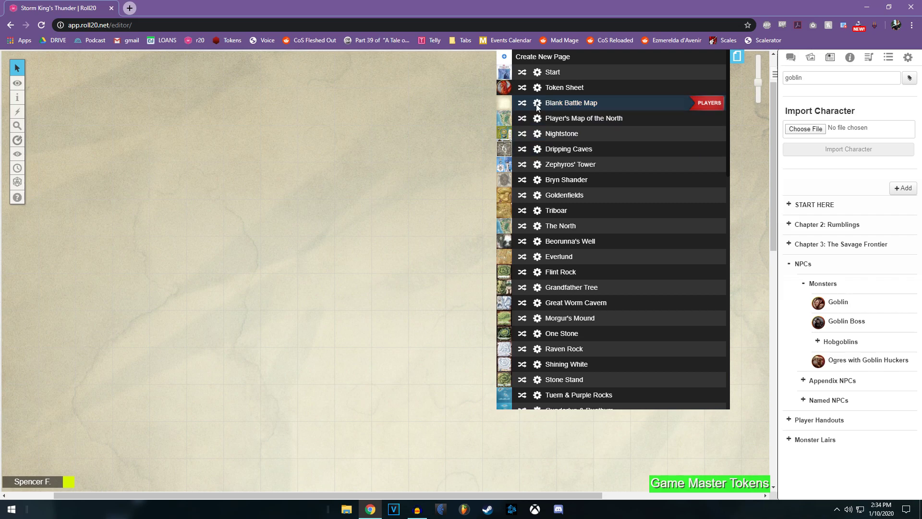
{"action": "left_click", "coordinate": [537, 103]}
{"action": "scroll", "coordinate": [339, 240], "scroll_direction": "down", "scroll_amount": 2}
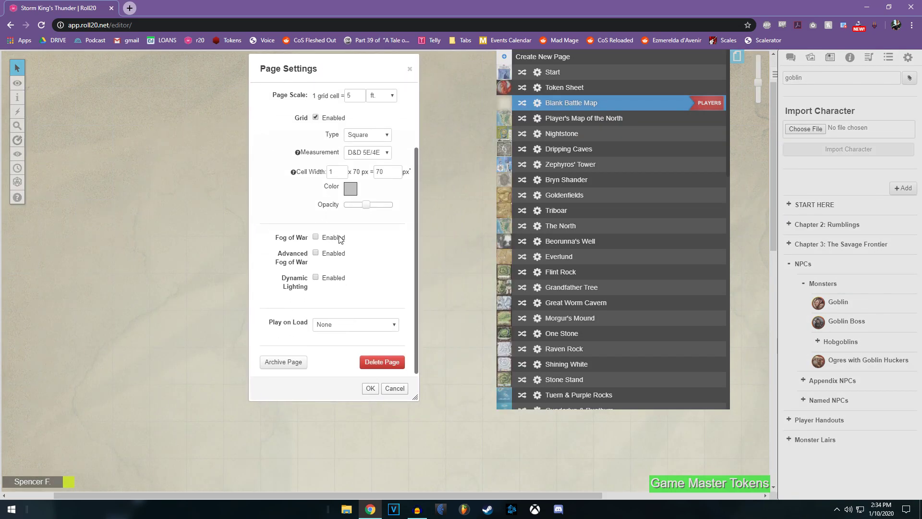
{"action": "left_click", "coordinate": [315, 253]}
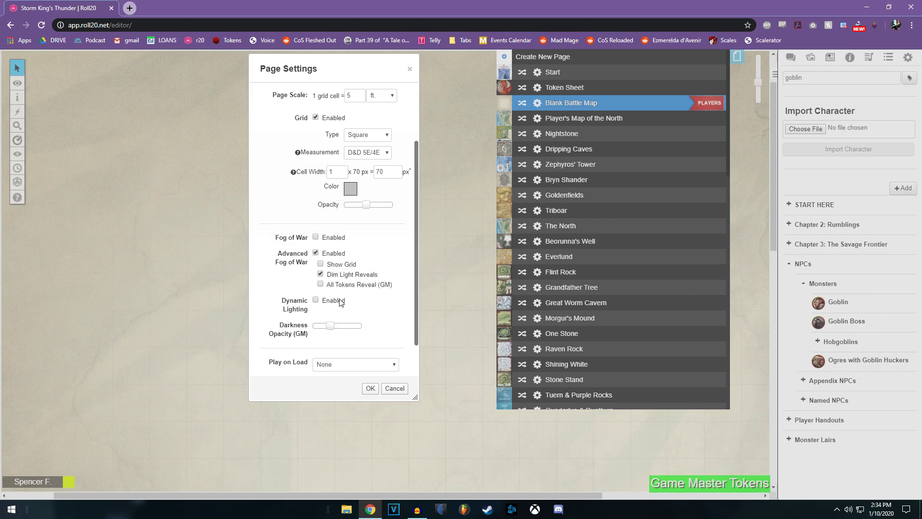
{"action": "left_click", "coordinate": [338, 300]}
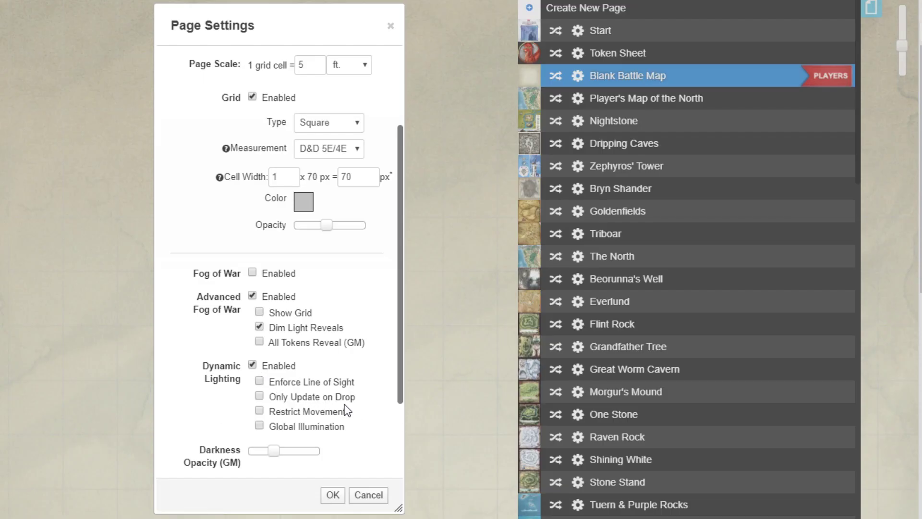
{"action": "scroll", "coordinate": [196, 354], "scroll_direction": "down", "scroll_amount": 2}
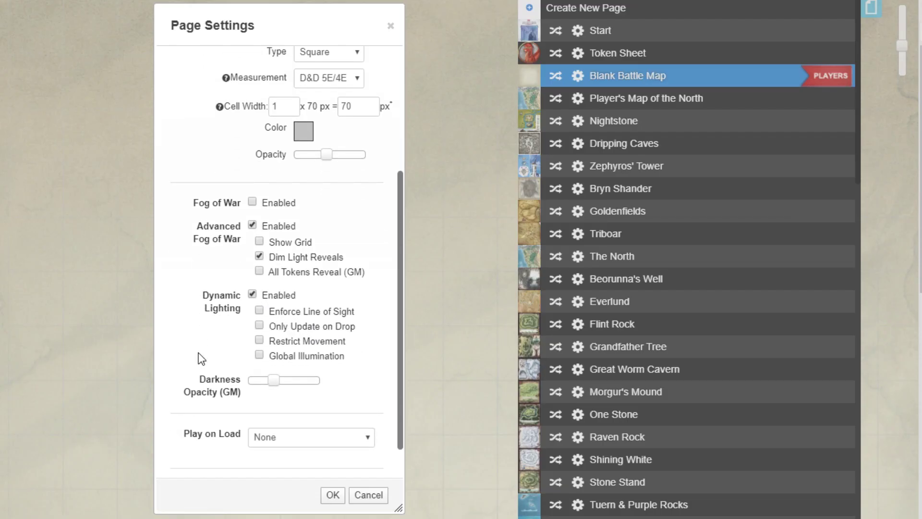
{"action": "left_click", "coordinate": [259, 312]}
{"action": "left_click", "coordinate": [259, 326]}
{"action": "left_click", "coordinate": [259, 340]}
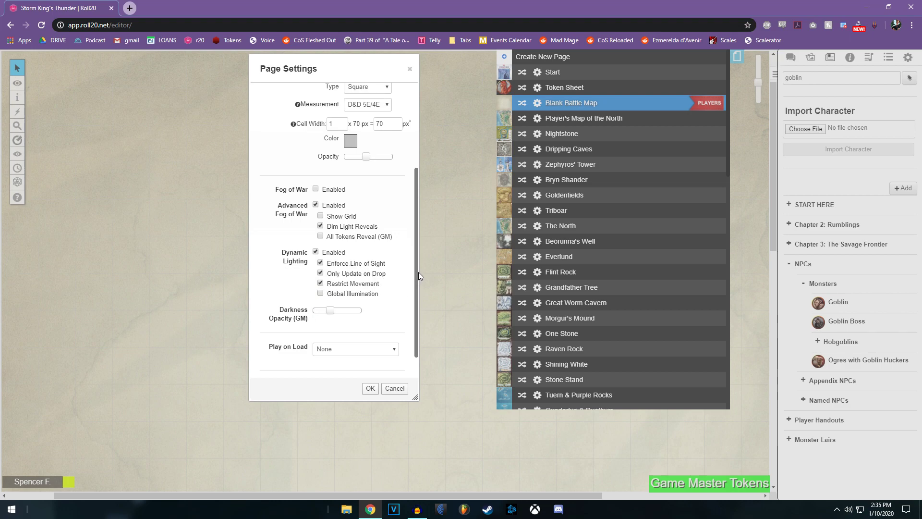
{"action": "left_click_drag", "start_coordinate": [416, 258], "coordinate": [416, 263]}
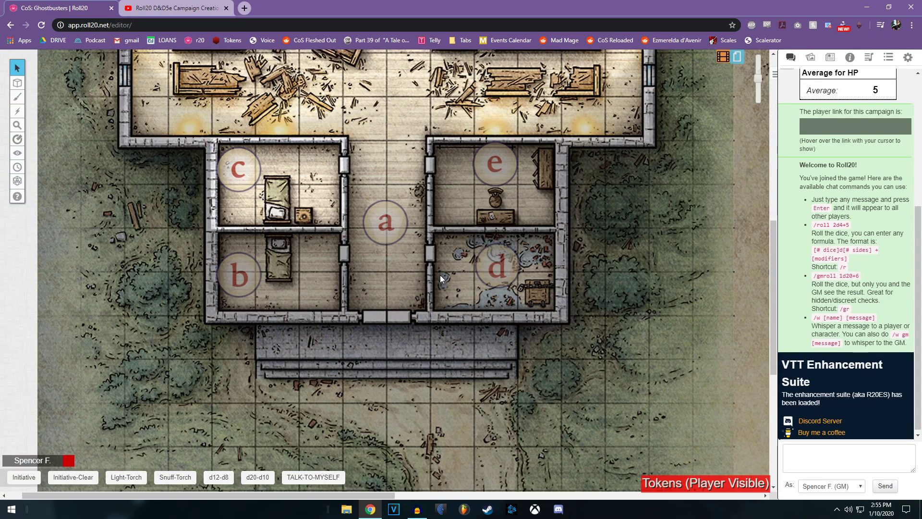
{"action": "scroll", "coordinate": [466, 258], "scroll_direction": "up", "scroll_amount": 1}
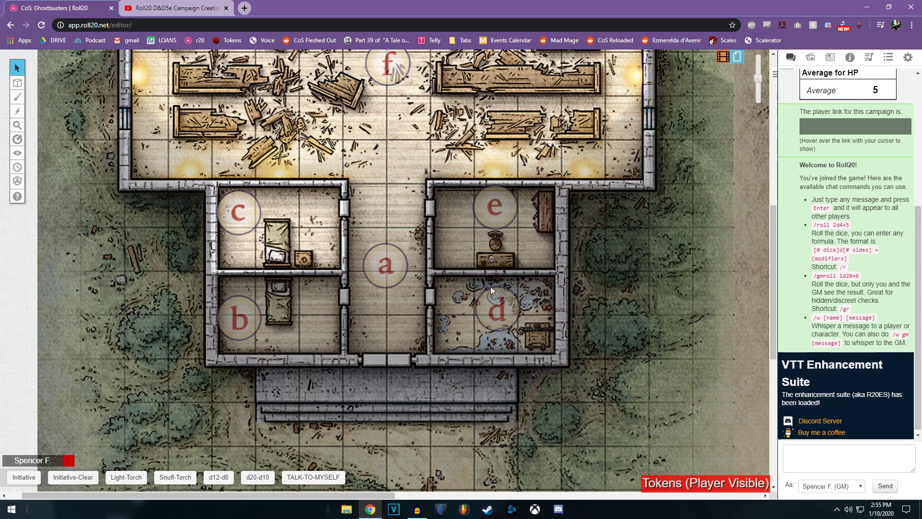
{"action": "scroll", "coordinate": [453, 267], "scroll_direction": "up", "scroll_amount": 3}
{"action": "scroll", "coordinate": [399, 247], "scroll_direction": "down", "scroll_amount": 2}
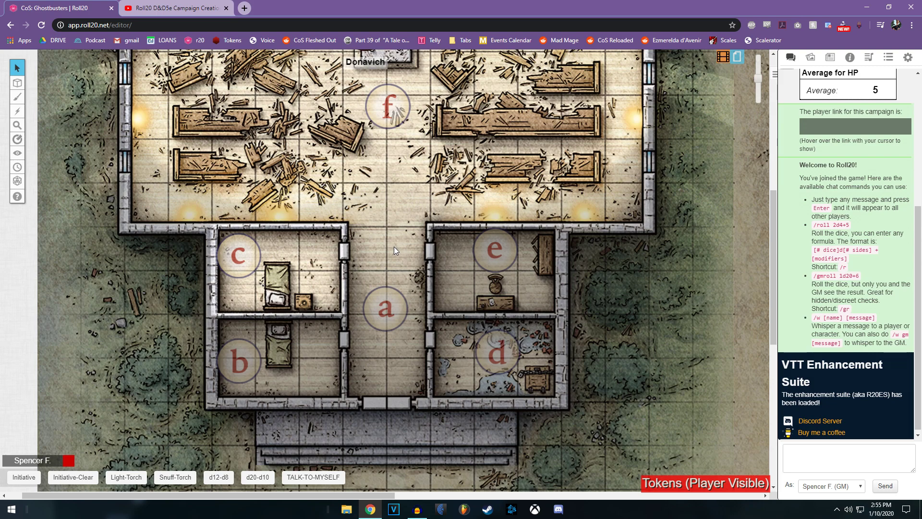
{"action": "scroll", "coordinate": [392, 288], "scroll_direction": "down", "scroll_amount": 2}
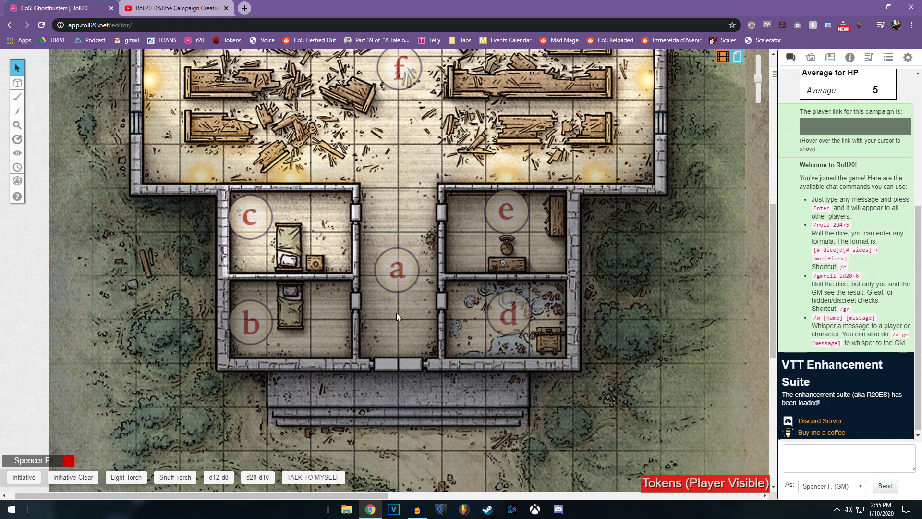
{"action": "scroll", "coordinate": [396, 296], "scroll_direction": "down", "scroll_amount": 1}
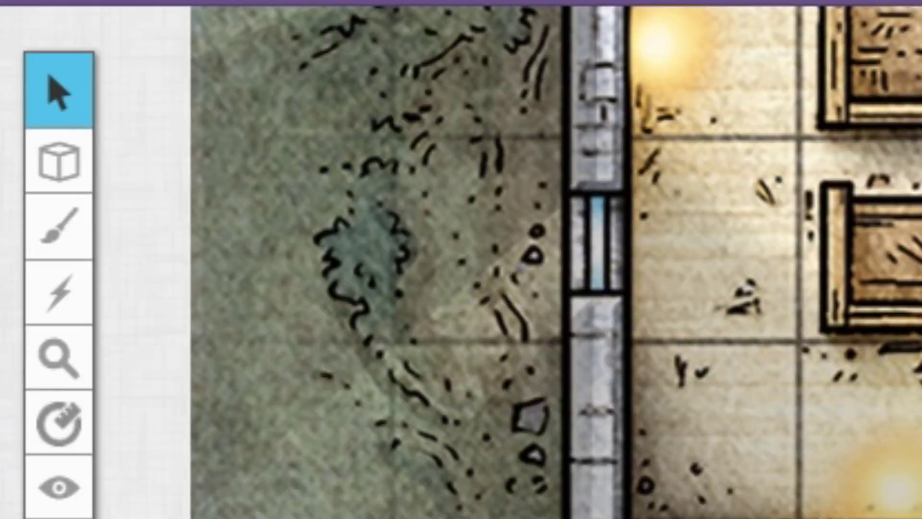
{"action": "mouse_move", "coordinate": [18, 85]}
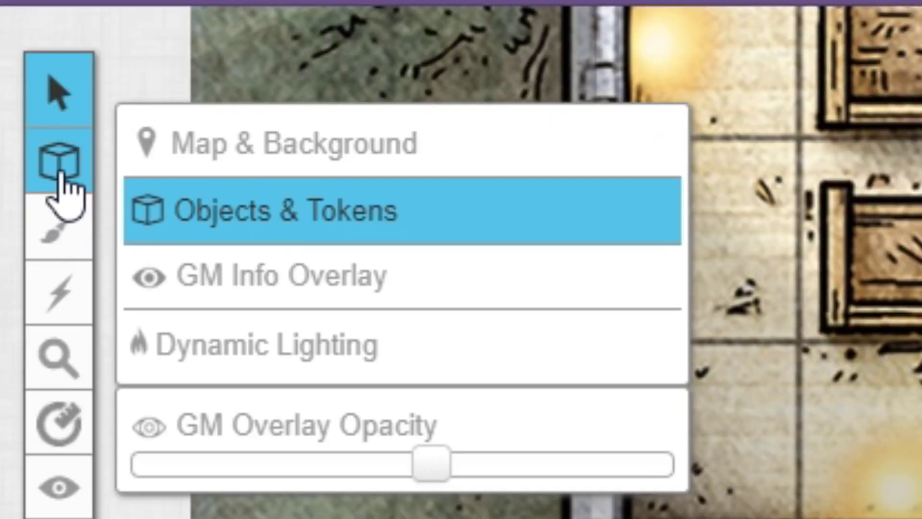
On the token layer, move Donavich from the upper hall down to the ground floor
{"action": "left_click", "coordinate": [321, 370]}
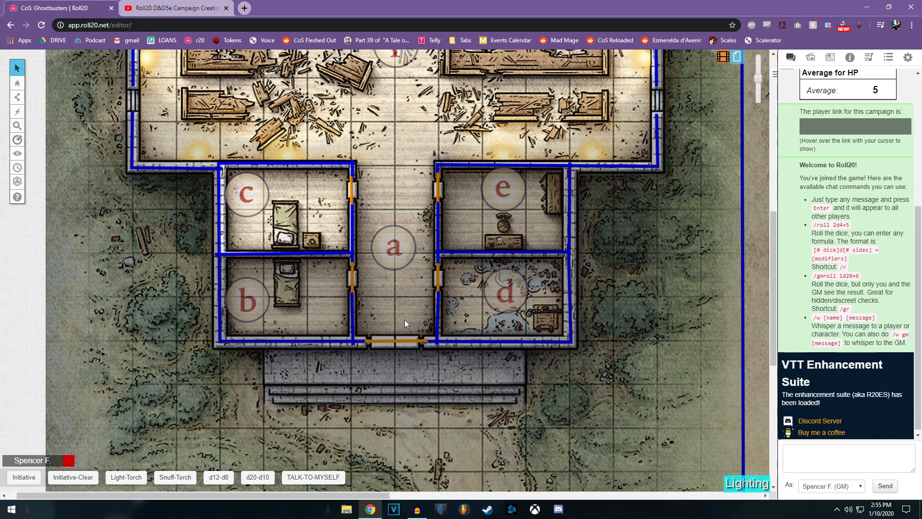
{"action": "scroll", "coordinate": [401, 316], "scroll_direction": "up", "scroll_amount": 3}
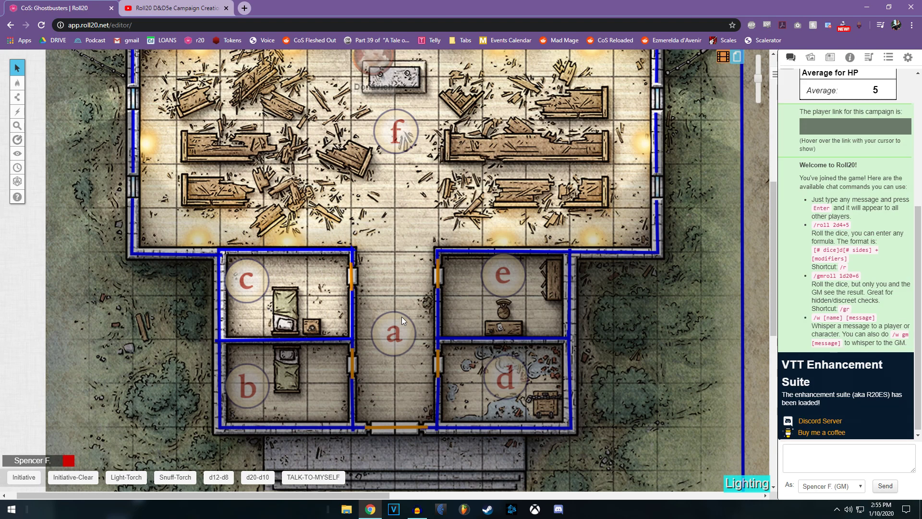
{"action": "scroll", "coordinate": [405, 312], "scroll_direction": "down", "scroll_amount": 1}
{"action": "scroll", "coordinate": [405, 313], "scroll_direction": "up", "scroll_amount": 1}
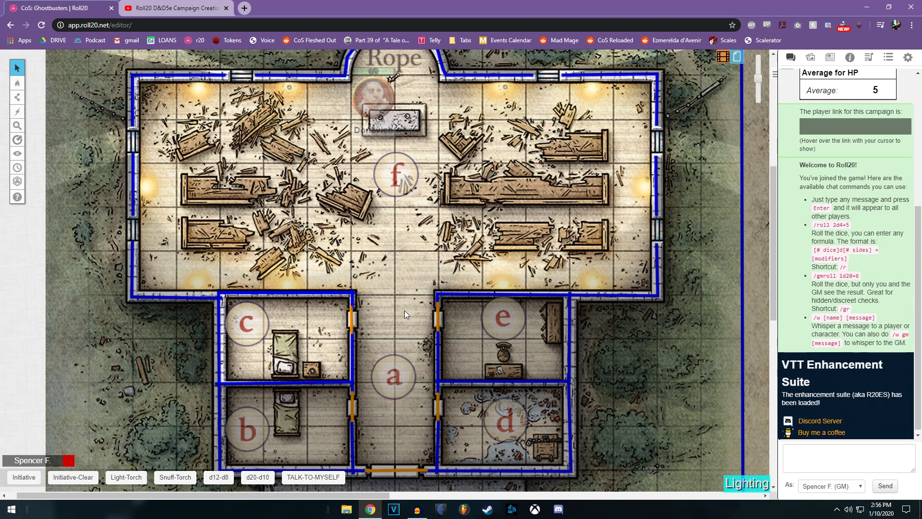
{"action": "scroll", "coordinate": [404, 310], "scroll_direction": "up", "scroll_amount": 1}
{"action": "scroll", "coordinate": [404, 310], "scroll_direction": "down", "scroll_amount": 1}
{"action": "scroll", "coordinate": [394, 319], "scroll_direction": "down", "scroll_amount": 3}
{"action": "scroll", "coordinate": [391, 288], "scroll_direction": "up", "scroll_amount": 3}
{"action": "mouse_move", "coordinate": [18, 83]}
{"action": "left_click", "coordinate": [58, 91]}
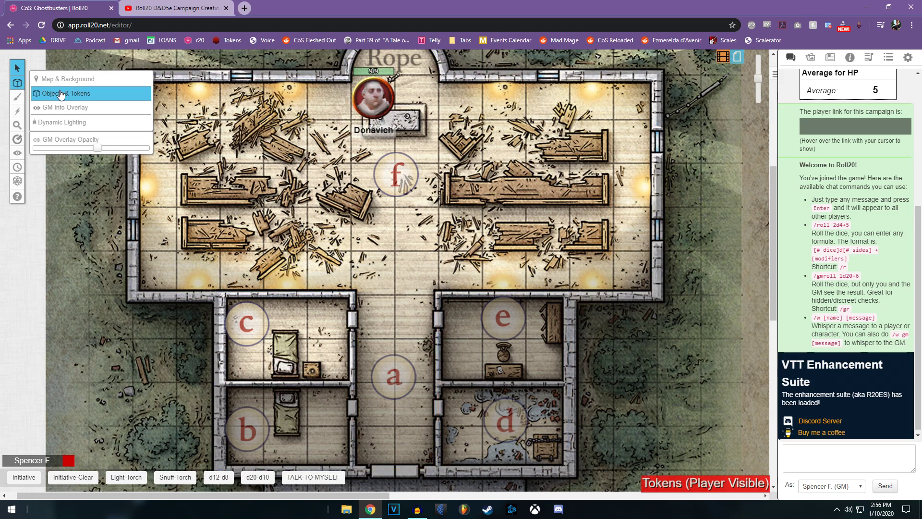
{"action": "left_click_drag", "start_coordinate": [374, 99], "coordinate": [378, 359]}
{"action": "scroll", "coordinate": [419, 290], "scroll_direction": "down", "scroll_amount": 2}
{"action": "left_click", "coordinate": [420, 318]}
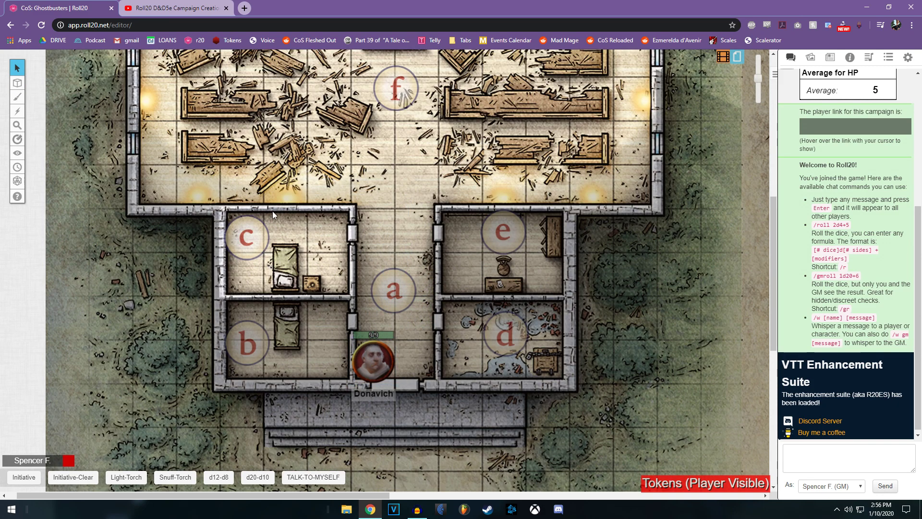
On the Dynamic Lighting layer, select the door line at the bottom doorway and delete it
{"action": "mouse_move", "coordinate": [17, 83]}
{"action": "left_click", "coordinate": [50, 120]}
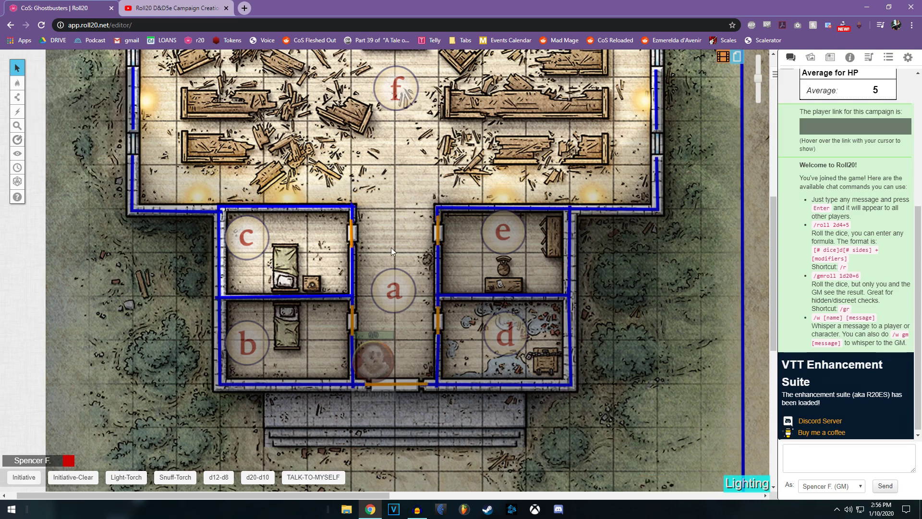
{"action": "scroll", "coordinate": [402, 327], "scroll_direction": "down", "scroll_amount": 1}
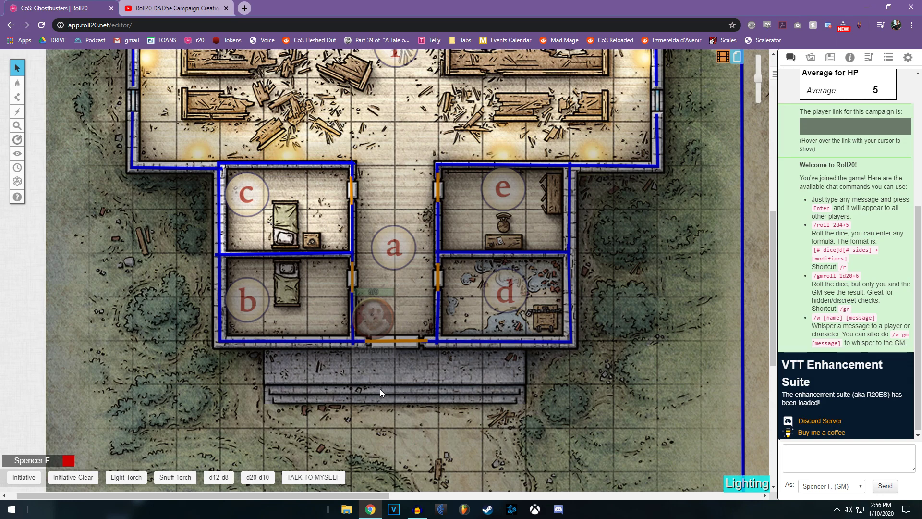
{"action": "left_click", "coordinate": [408, 329]}
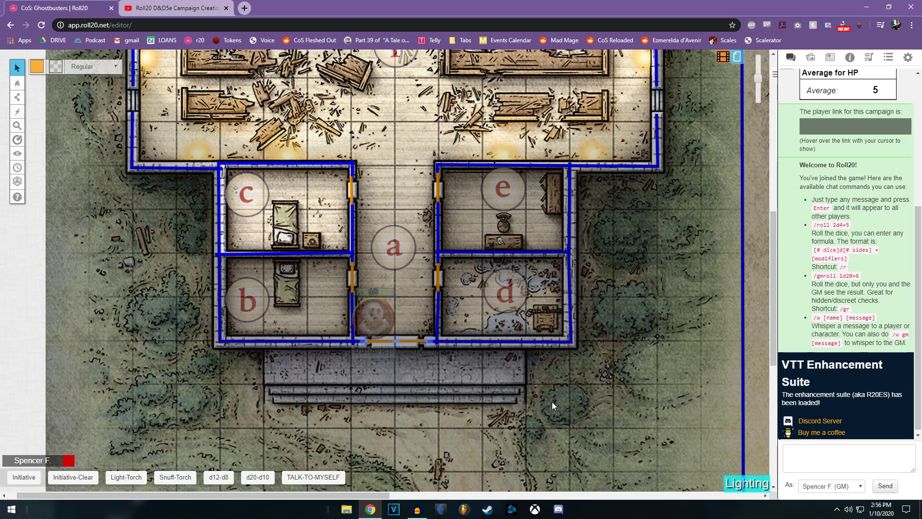
{"action": "key", "text": "Right"}
{"action": "key", "text": "Right"}
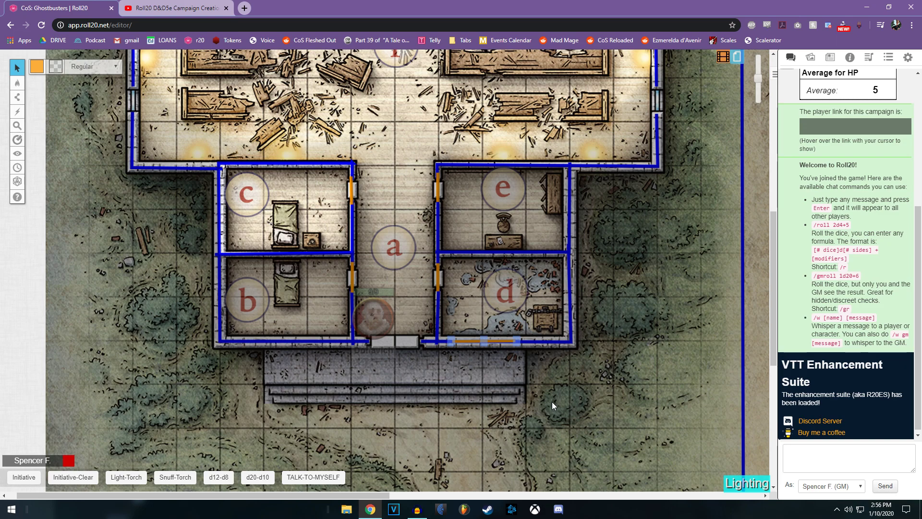
{"action": "key", "text": "Left"}
{"action": "key", "text": "Left"}
{"action": "key", "text": "Left"}
{"action": "key", "text": "Left"}
{"action": "key", "text": "Right"}
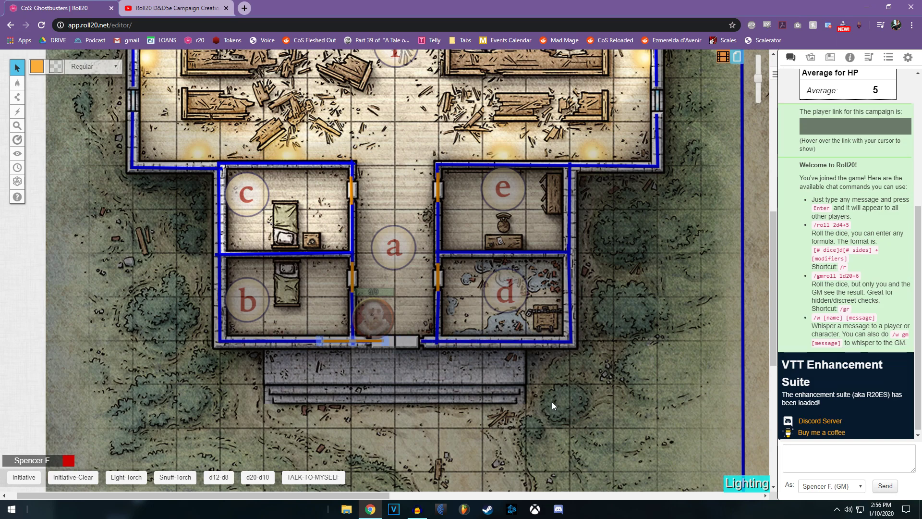
{"action": "key", "text": "Right"}
{"action": "key", "text": "Right"}
{"action": "key", "text": "Right"}
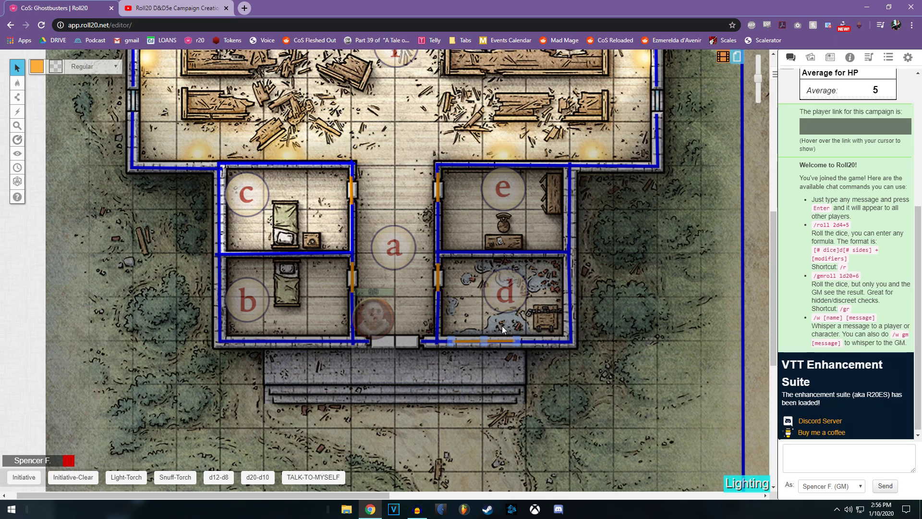
{"action": "key", "text": "Left"}
{"action": "key", "text": "Left"}
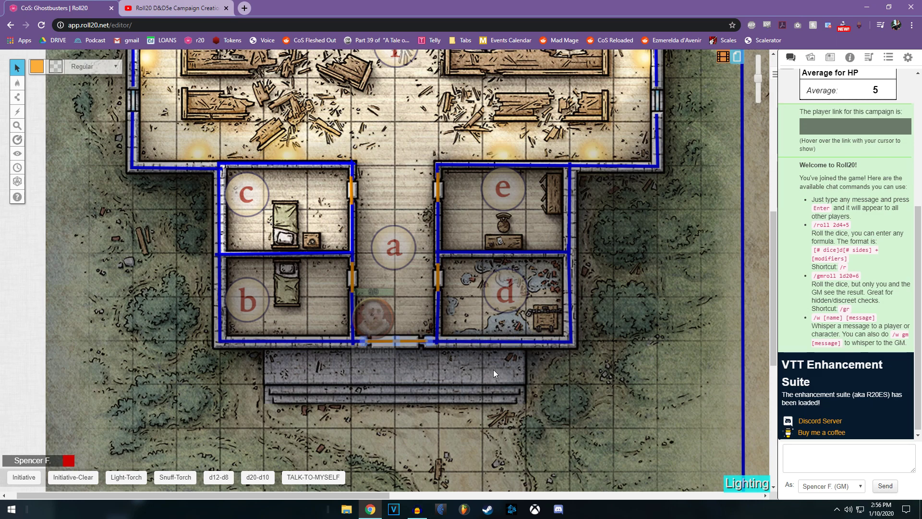
{"action": "key", "text": "Left"}
{"action": "key", "text": "Right"}
{"action": "key", "text": "Delete"}
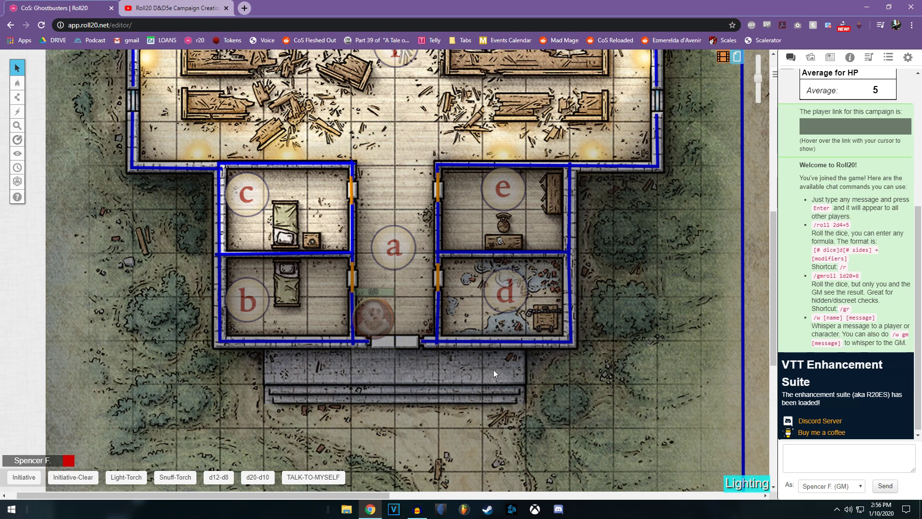
Back on the token layer, move Donavich down into the bottom doorway
{"action": "mouse_move", "coordinate": [17, 82]}
{"action": "left_click", "coordinate": [62, 91]}
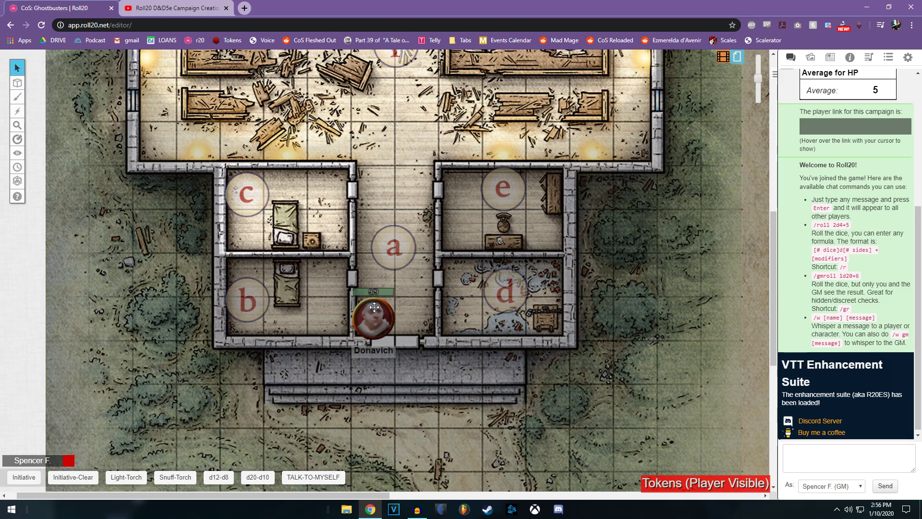
{"action": "left_click_drag", "start_coordinate": [377, 318], "coordinate": [403, 384]}
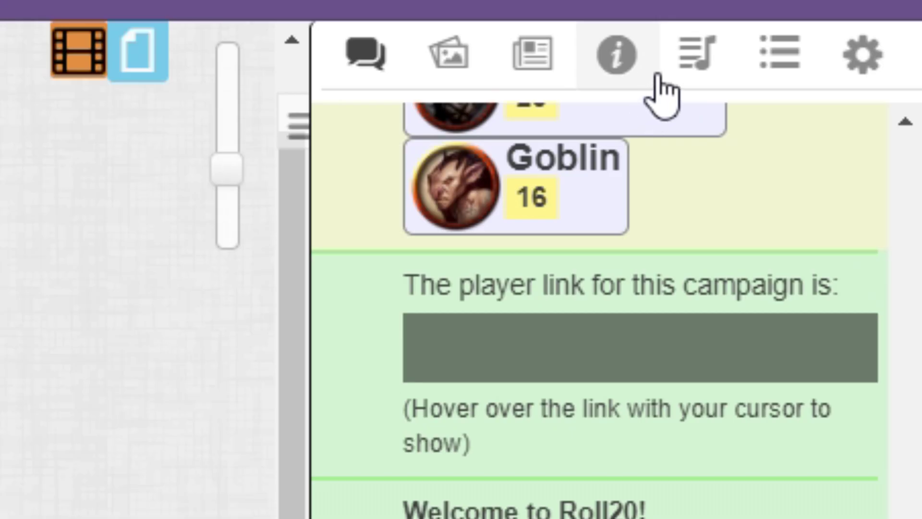
Open the Jukebox's Manage Audio window and show the Tracks list
{"action": "left_click", "coordinate": [686, 78]}
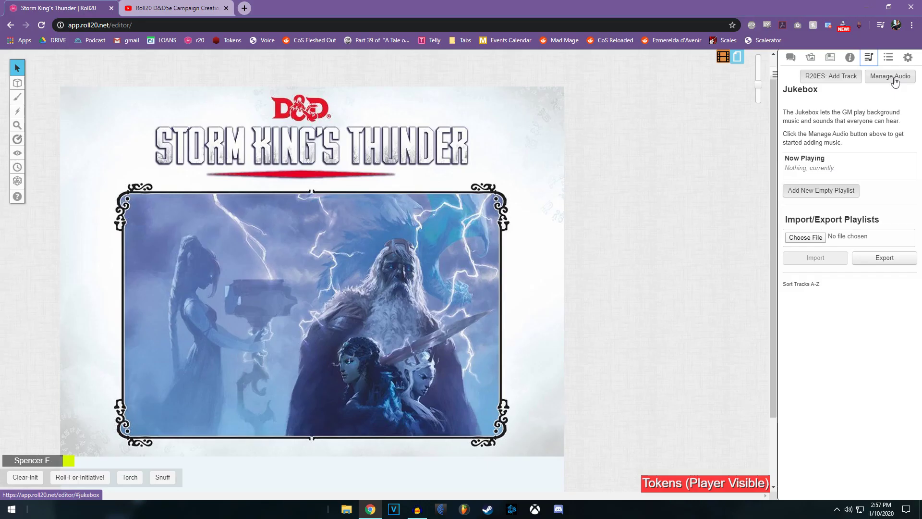
{"action": "left_click", "coordinate": [891, 78]}
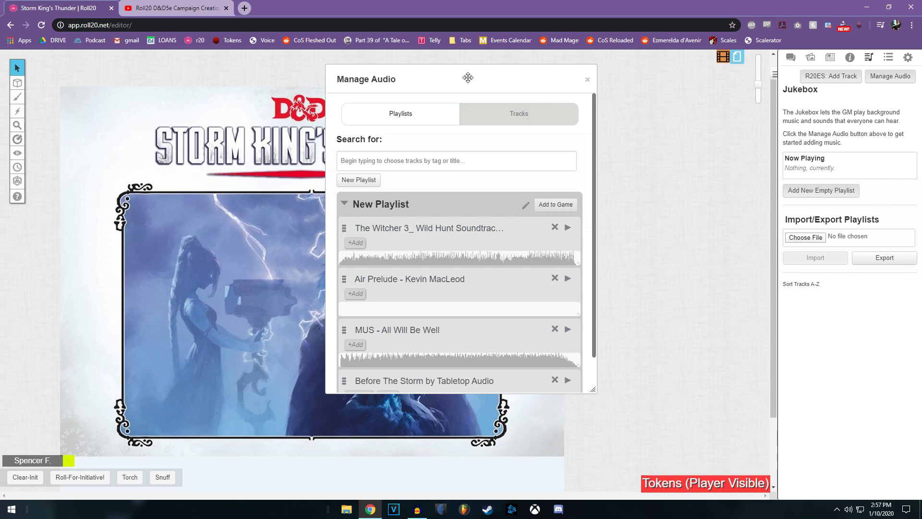
{"action": "left_click_drag", "start_coordinate": [467, 77], "coordinate": [377, 86]}
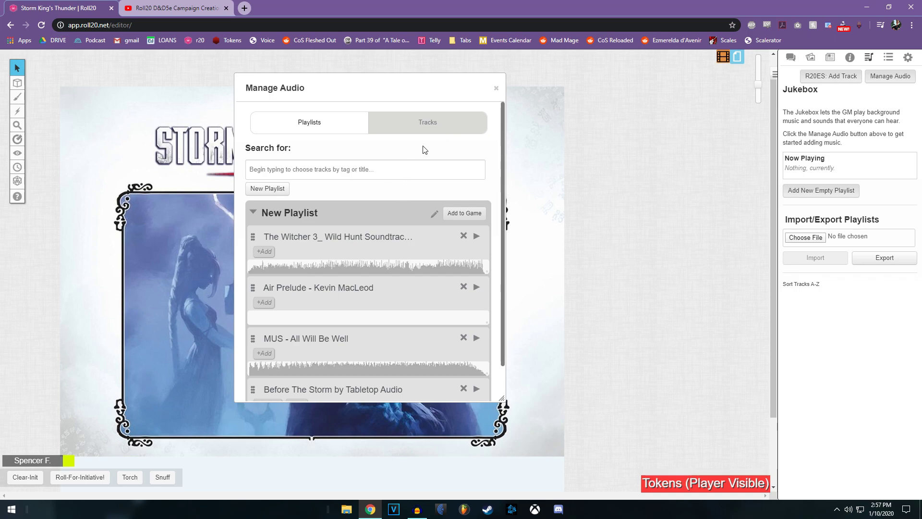
{"action": "left_click", "coordinate": [423, 125]}
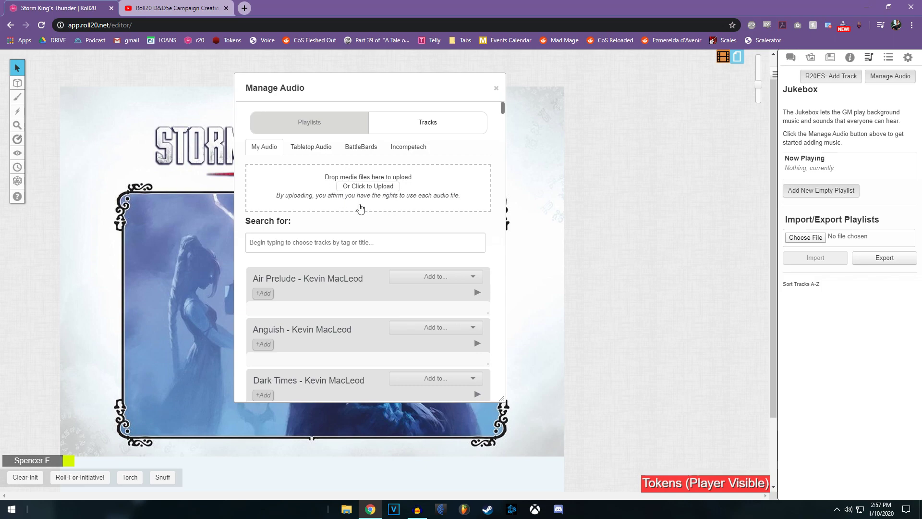
Add Dark Times - Kevin MacLeod, delete Air Prelude from the jukebox, and turn the volume up
{"action": "scroll", "coordinate": [365, 192], "scroll_direction": "down", "scroll_amount": 2}
{"action": "scroll", "coordinate": [354, 172], "scroll_direction": "up", "scroll_amount": 1}
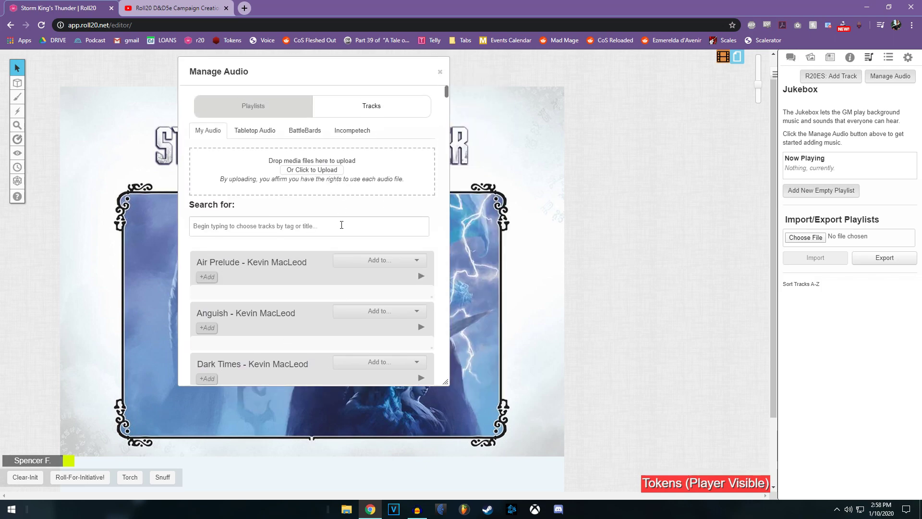
{"action": "left_click", "coordinate": [381, 260]}
{"action": "left_click", "coordinate": [383, 285]}
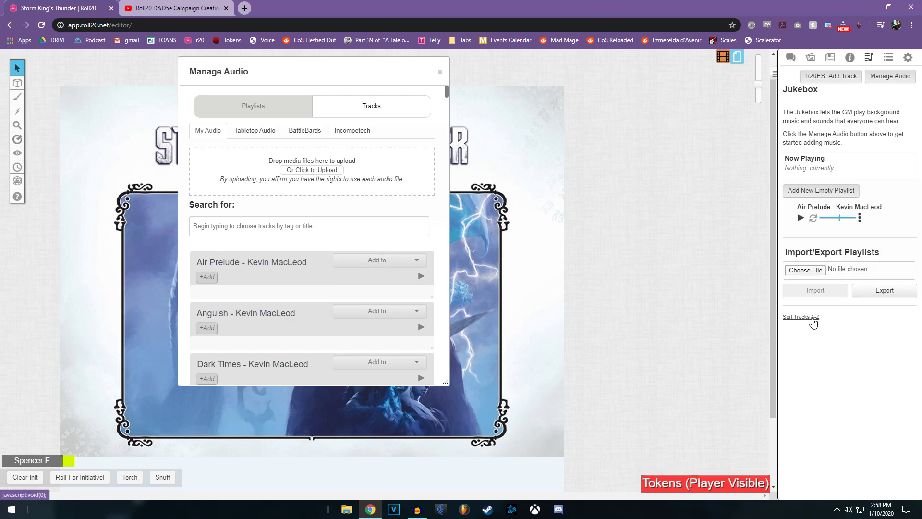
{"action": "left_click", "coordinate": [860, 218]}
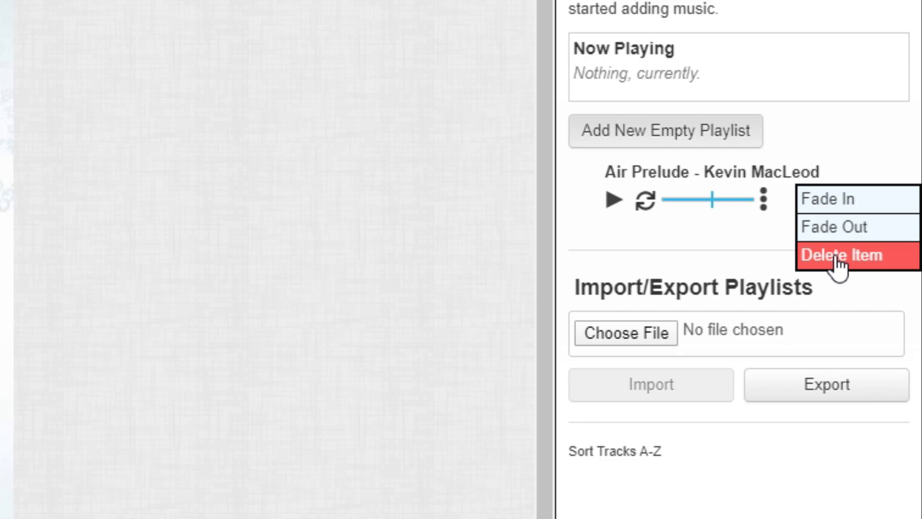
{"action": "left_click", "coordinate": [839, 262]}
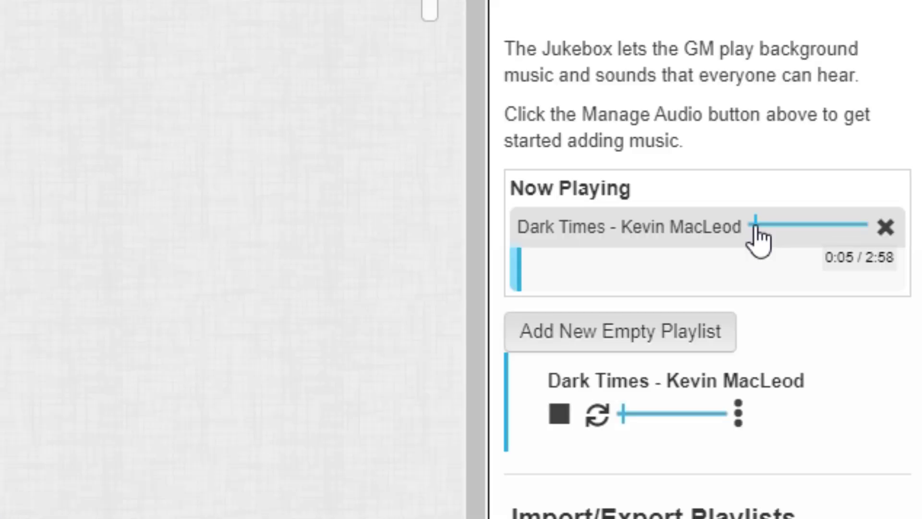
{"action": "mouse_move", "coordinate": [772, 227]}
{"action": "left_mouse_down"}
{"action": "mouse_move", "coordinate": [800, 229]}
{"action": "mouse_move", "coordinate": [755, 227]}
{"action": "left_mouse_up"}
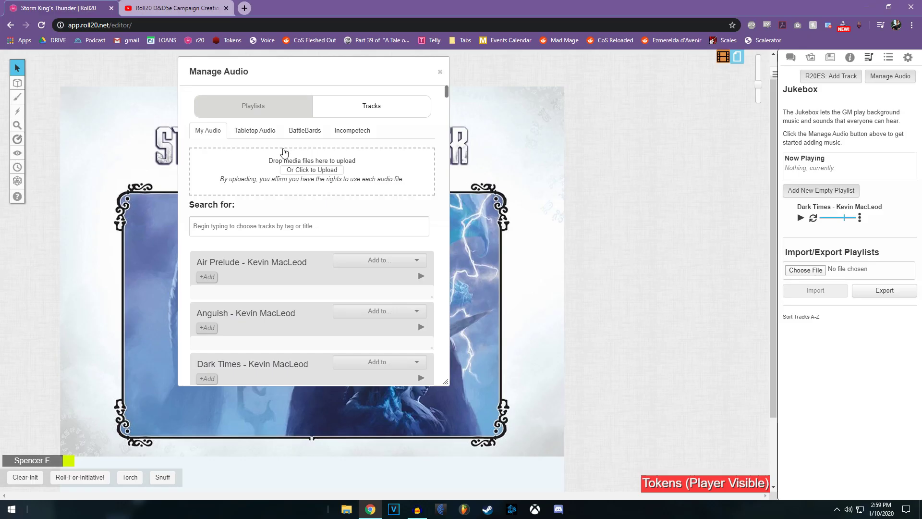
Add the SFX Bodak and COM - The Bodak tracks to the jukebox
{"action": "scroll", "coordinate": [350, 275], "scroll_direction": "down", "scroll_amount": 8}
{"action": "scroll", "coordinate": [323, 263], "scroll_direction": "down", "scroll_amount": 15}
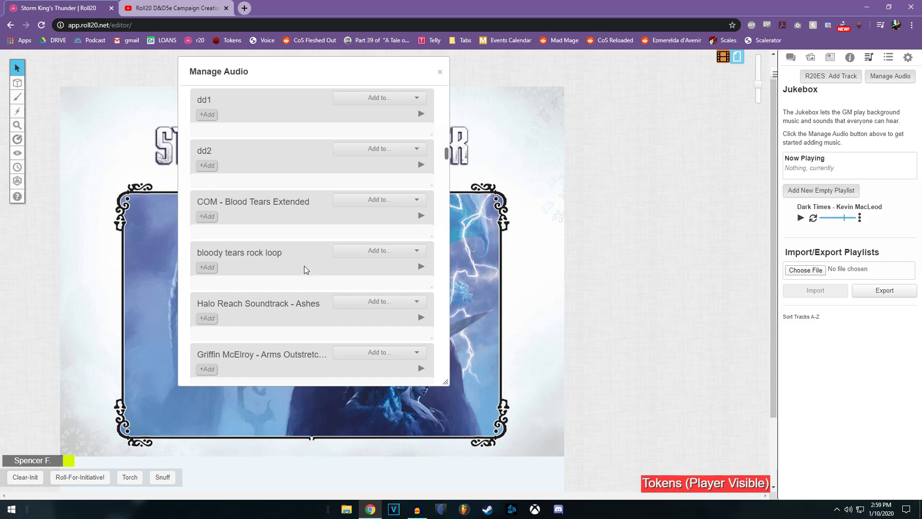
{"action": "scroll", "coordinate": [312, 255], "scroll_direction": "down", "scroll_amount": 6}
{"action": "left_click_drag", "start_coordinate": [448, 161], "coordinate": [447, 347]}
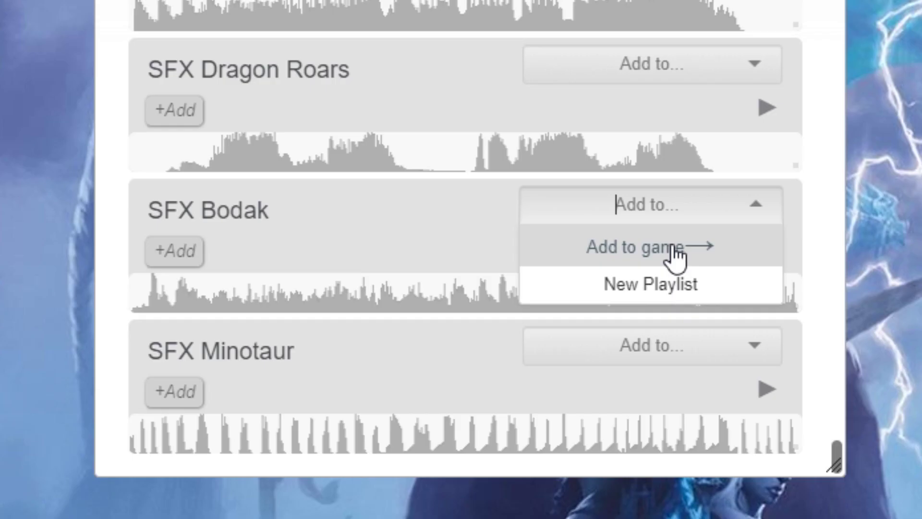
{"action": "left_click", "coordinate": [388, 304]}
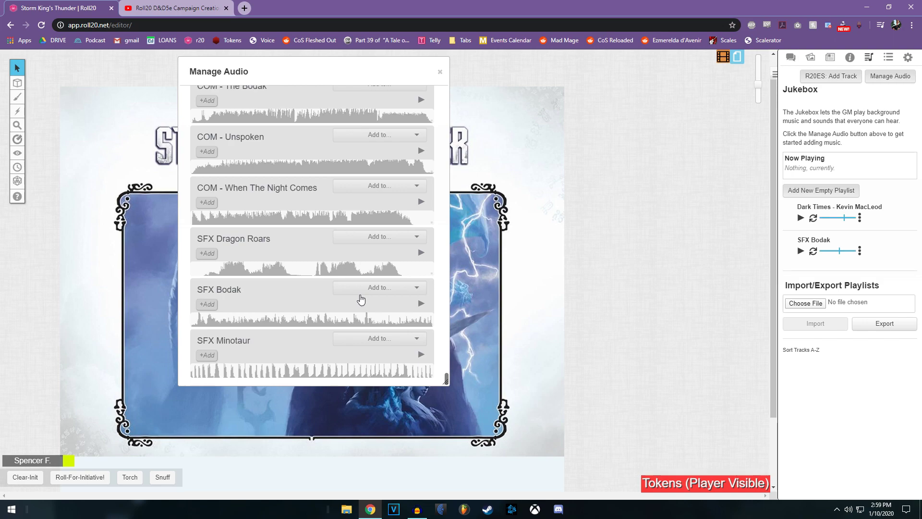
{"action": "scroll", "coordinate": [339, 325], "scroll_direction": "up", "scroll_amount": 2}
{"action": "left_click", "coordinate": [371, 180]}
{"action": "left_click", "coordinate": [379, 191]}
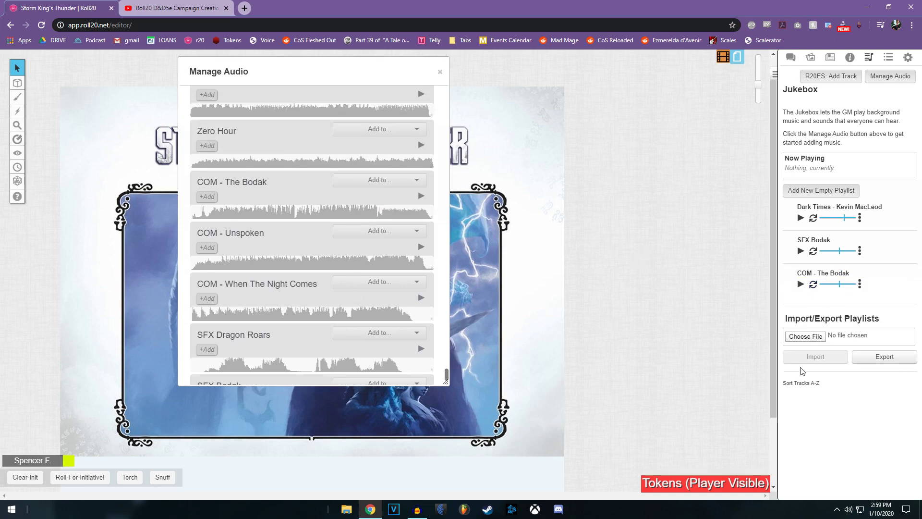
Add DPOW SFX - Howling Wind to the Jukebox and set it to loop
{"action": "scroll", "coordinate": [300, 259], "scroll_direction": "up", "scroll_amount": 6}
{"action": "scroll", "coordinate": [301, 259], "scroll_direction": "up", "scroll_amount": 5}
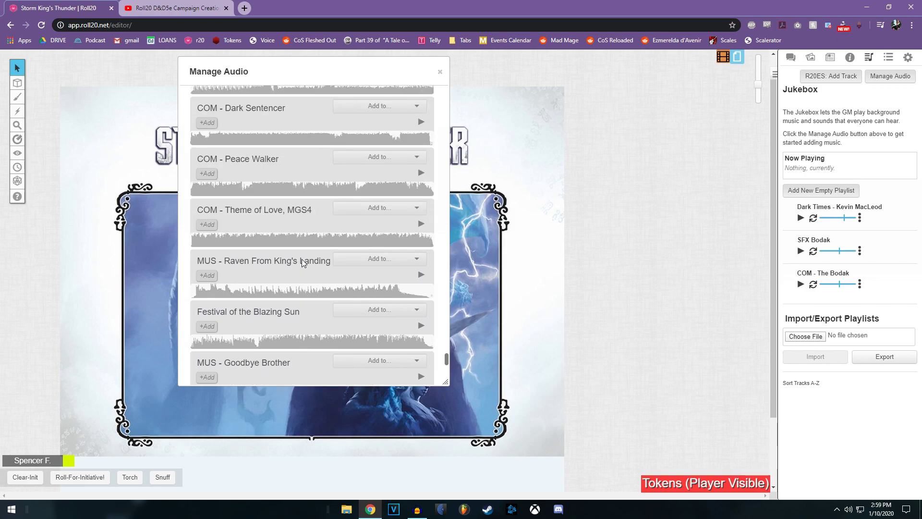
{"action": "scroll", "coordinate": [304, 257], "scroll_direction": "up", "scroll_amount": 12}
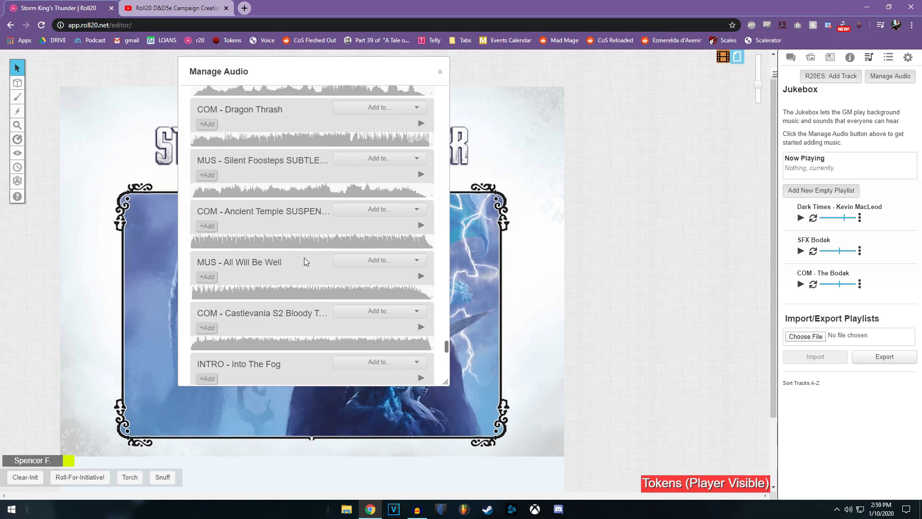
{"action": "scroll", "coordinate": [304, 257], "scroll_direction": "up", "scroll_amount": 5}
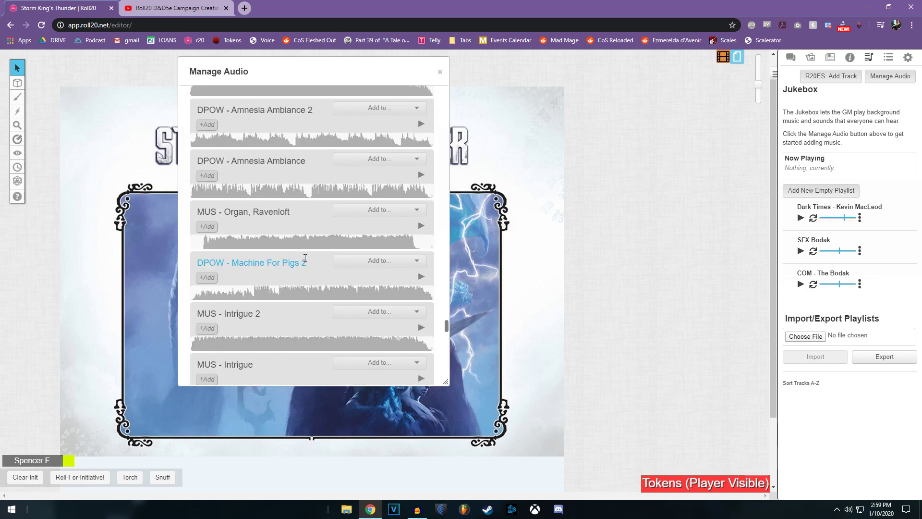
{"action": "scroll", "coordinate": [299, 274], "scroll_direction": "down", "scroll_amount": 6}
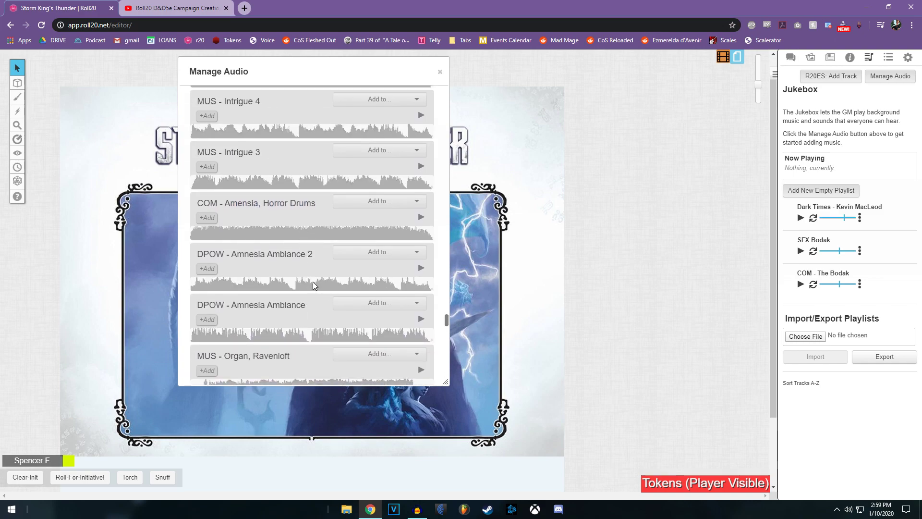
{"action": "left_click", "coordinate": [374, 325]}
{"action": "left_click", "coordinate": [402, 342]}
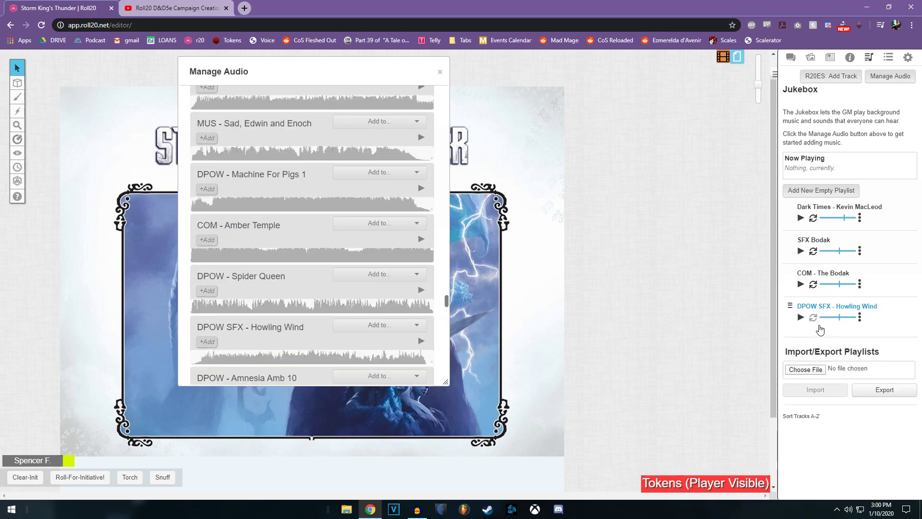
{"action": "left_click", "coordinate": [813, 317]}
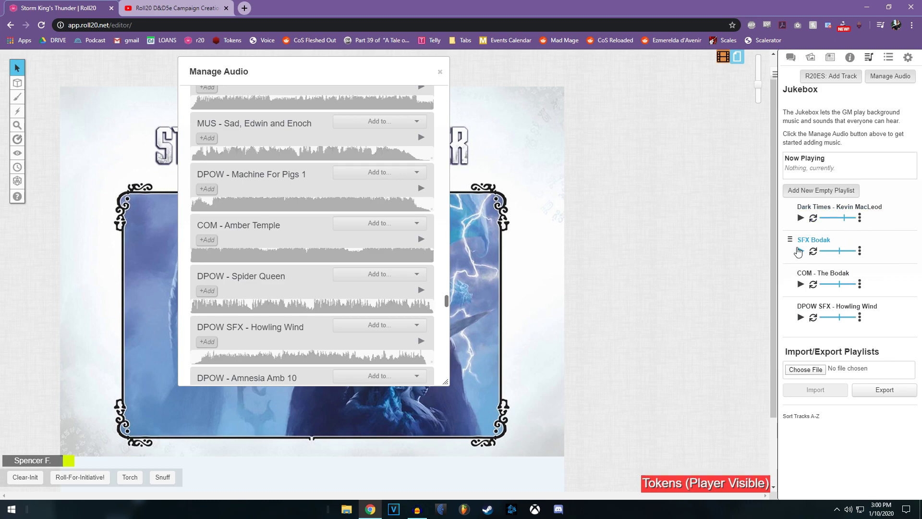
Test-play SFX Bodak, COM - The Bodak and Howling Wind, then stop all three
{"action": "left_click", "coordinate": [800, 251]}
{"action": "left_click", "coordinate": [801, 300]}
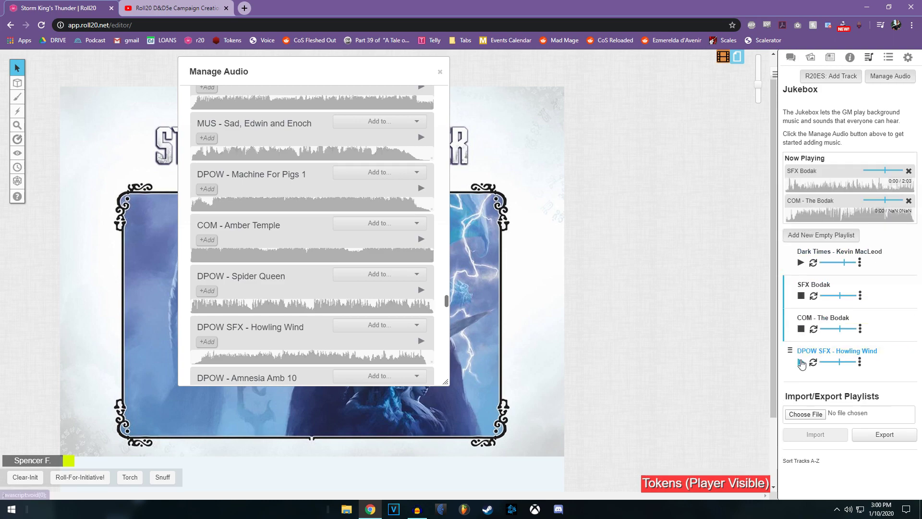
{"action": "left_click", "coordinate": [800, 361]}
{"action": "left_click", "coordinate": [800, 325]}
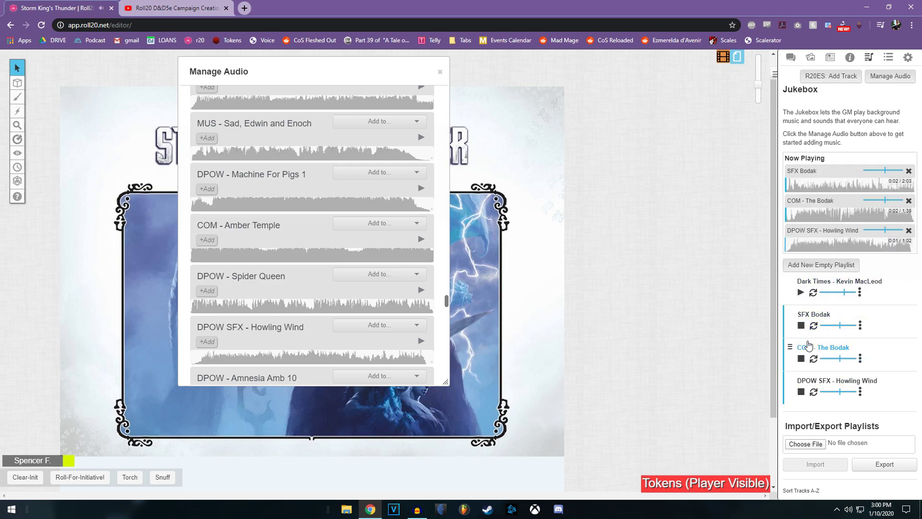
{"action": "left_click", "coordinate": [800, 359]}
{"action": "left_click", "coordinate": [801, 391]}
Create a new empty playlist named 'Bodak'
{"action": "left_click", "coordinate": [821, 191]}
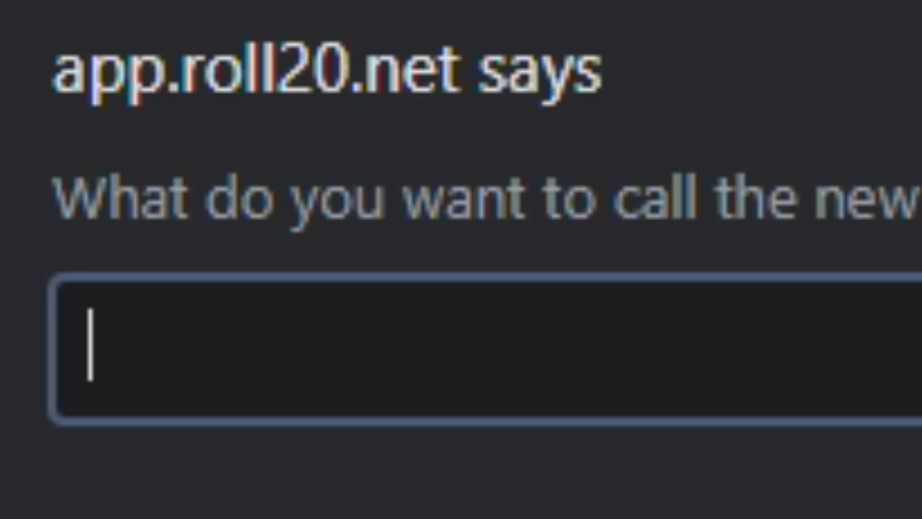
{"action": "type", "text": "Bokda"}
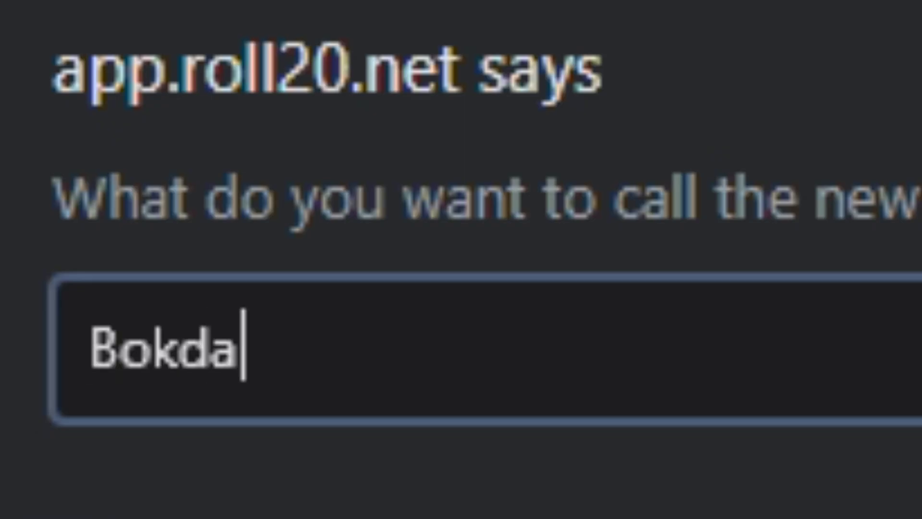
{"action": "key", "text": "BackSpace"}
{"action": "key", "text": "BackSpace"}
{"action": "key", "text": "BackSpace"}
{"action": "type", "text": "dalk"}
{"action": "key", "text": "BackSpace"}
{"action": "key", "text": "BackSpace"}
{"action": "type", "text": "kl"}
{"action": "key", "text": "BackSpace"}
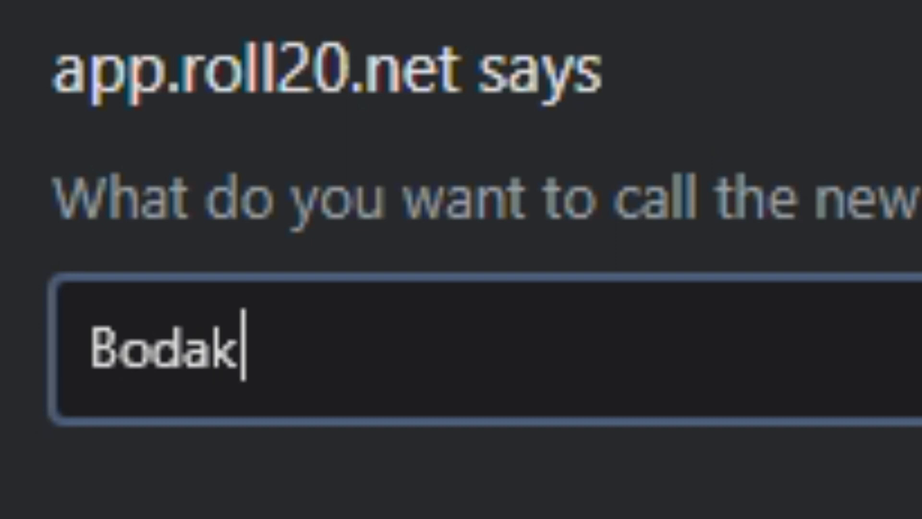
{"action": "key", "text": "Return"}
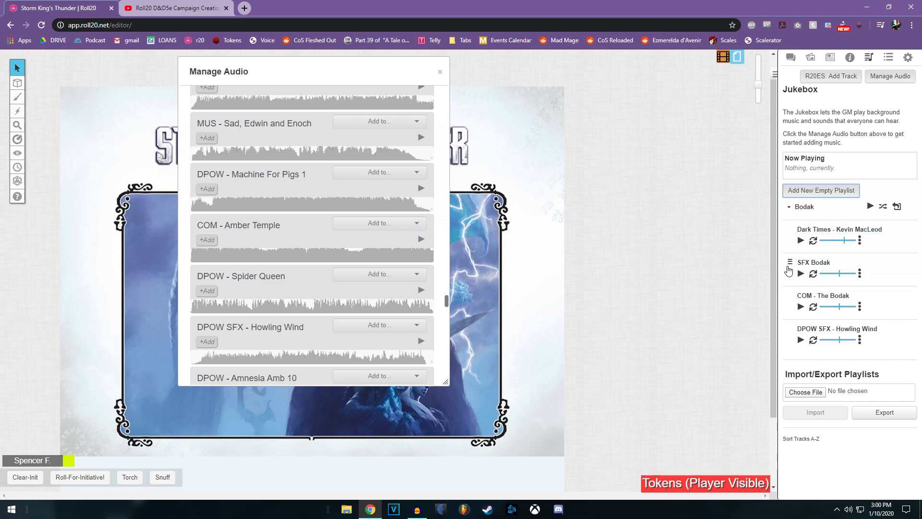
Drag the Bodak tracks into the Bodak playlist and set it to Simulplay
{"action": "left_click_drag", "start_coordinate": [791, 267], "coordinate": [812, 234]}
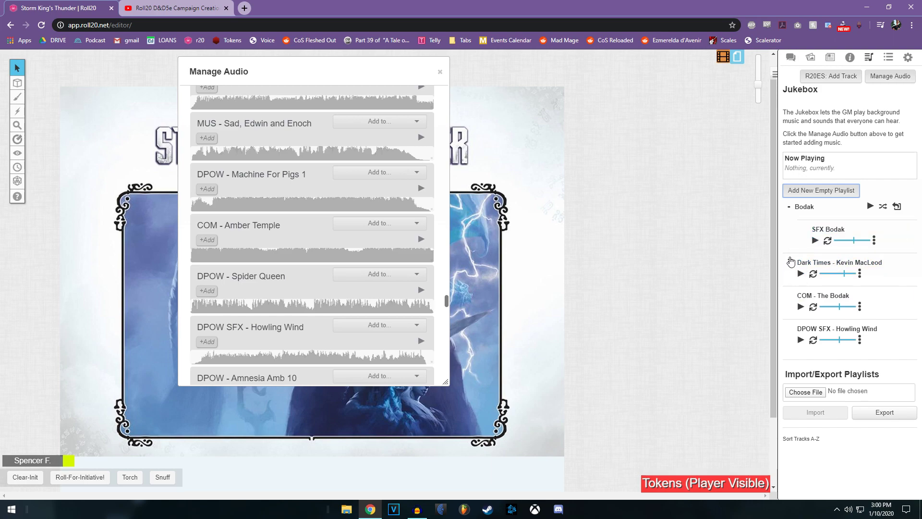
{"action": "mouse_move", "coordinate": [790, 264]}
{"action": "left_mouse_down"}
{"action": "mouse_move", "coordinate": [798, 247]}
{"action": "mouse_move", "coordinate": [801, 264]}
{"action": "left_mouse_up"}
{"action": "left_click", "coordinate": [789, 206]}
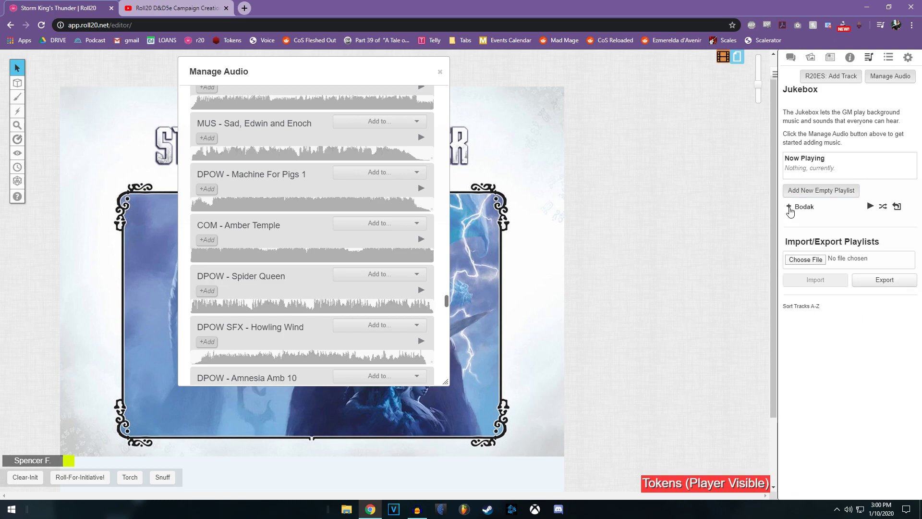
{"action": "left_click", "coordinate": [789, 207]}
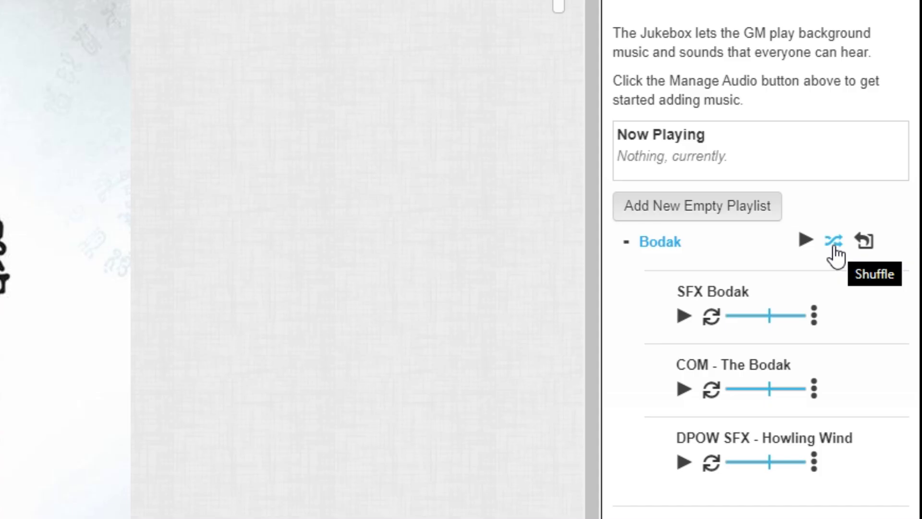
{"action": "left_click", "coordinate": [834, 242]}
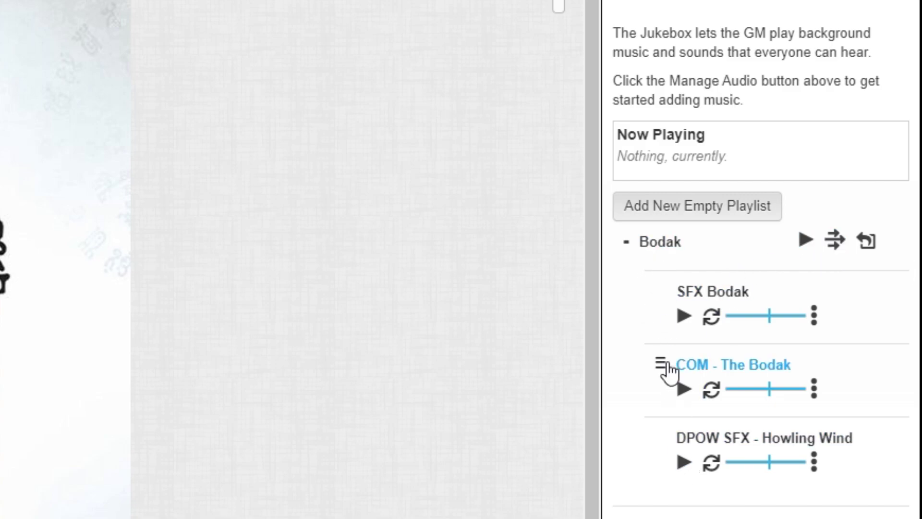
Test-play the Bodak playlist and stop it
{"action": "left_click", "coordinate": [805, 239]}
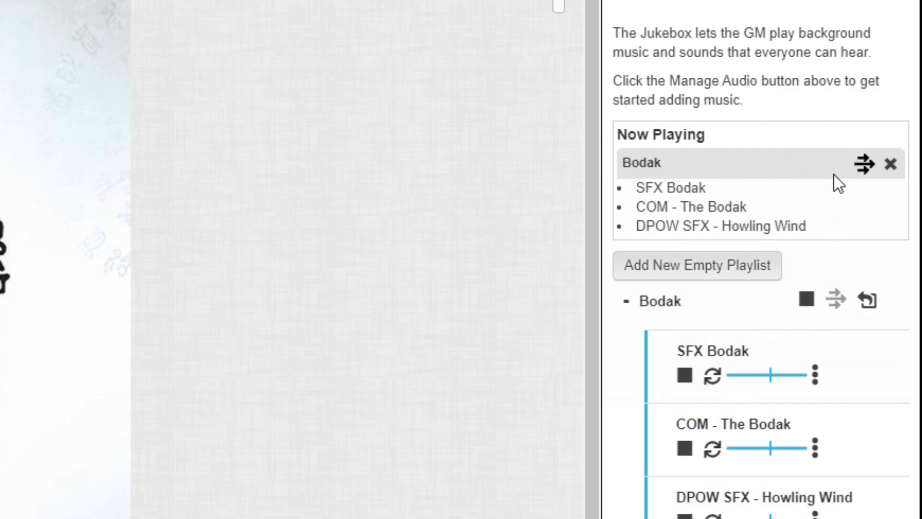
{"action": "left_click", "coordinate": [807, 300]}
{"action": "left_click", "coordinate": [804, 242]}
{"action": "left_click", "coordinate": [892, 164]}
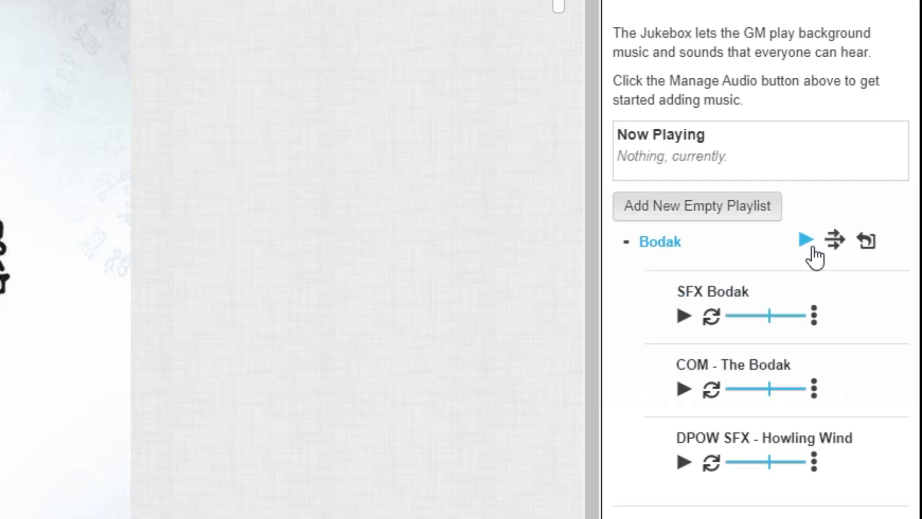
Cycle the Bodak playlist's mode through play once and loop to Shuffle, then collapse it
{"action": "left_click", "coordinate": [835, 243]}
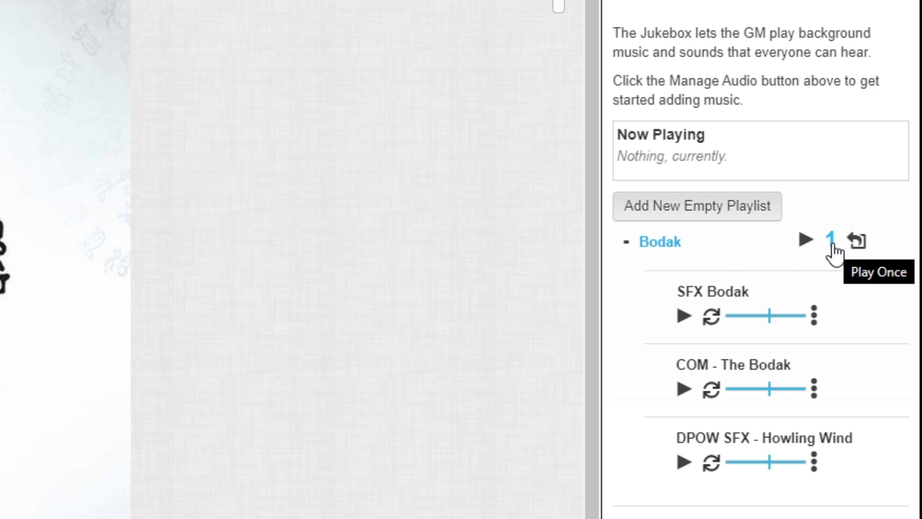
{"action": "left_click", "coordinate": [834, 245]}
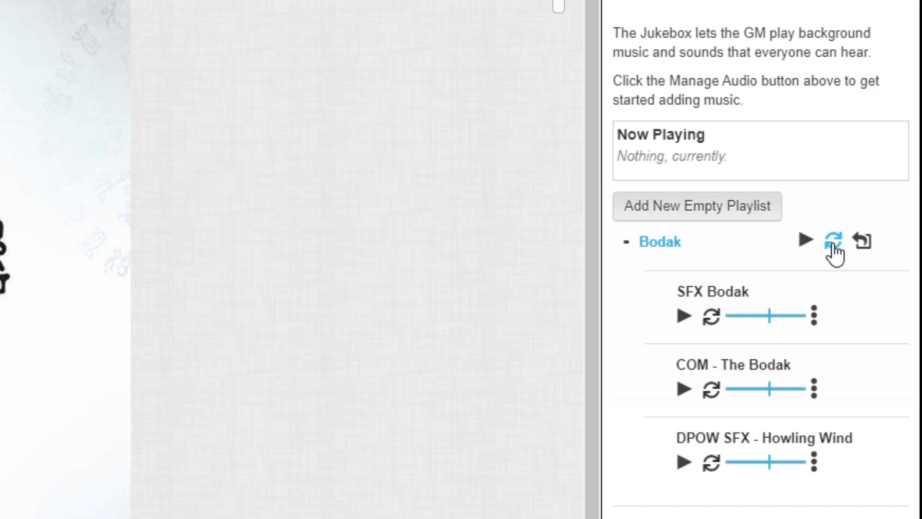
{"action": "left_click", "coordinate": [834, 250]}
{"action": "left_click", "coordinate": [626, 244]}
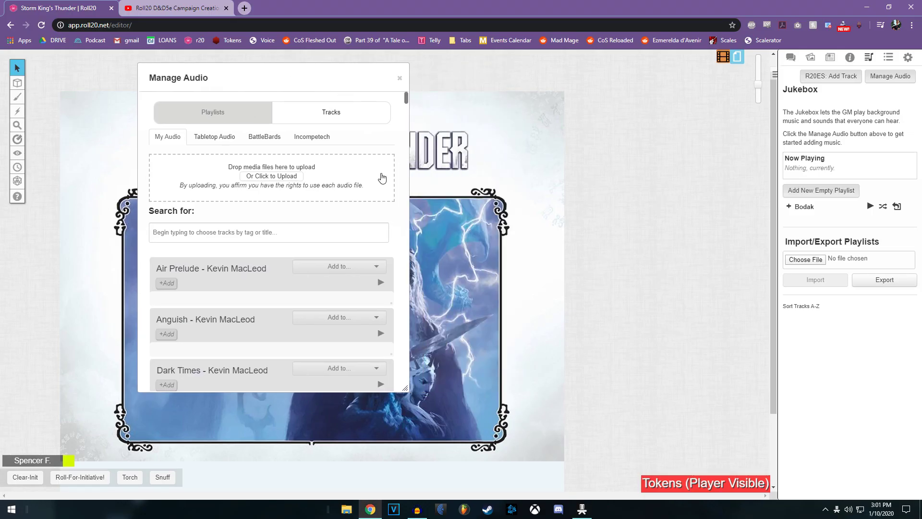
{"action": "scroll", "coordinate": [278, 229], "scroll_direction": "down", "scroll_amount": 6}
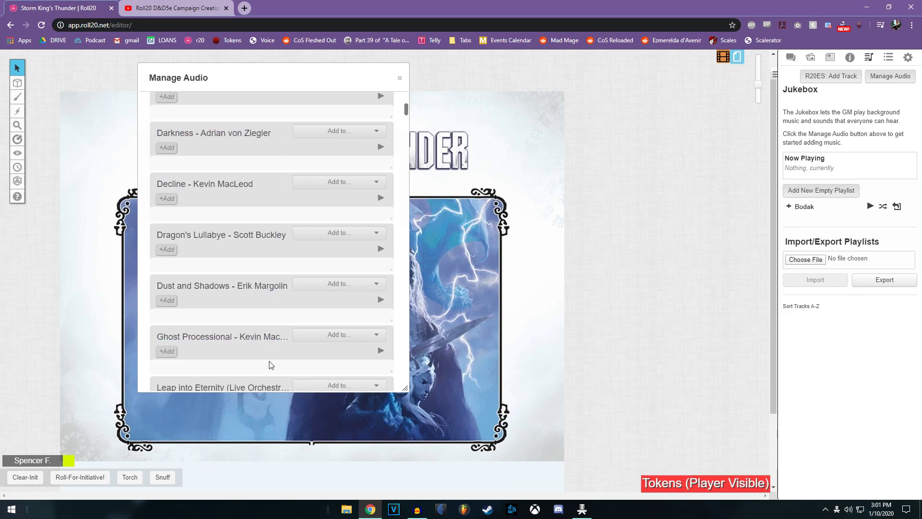
{"action": "scroll", "coordinate": [270, 365], "scroll_direction": "up", "scroll_amount": 6}
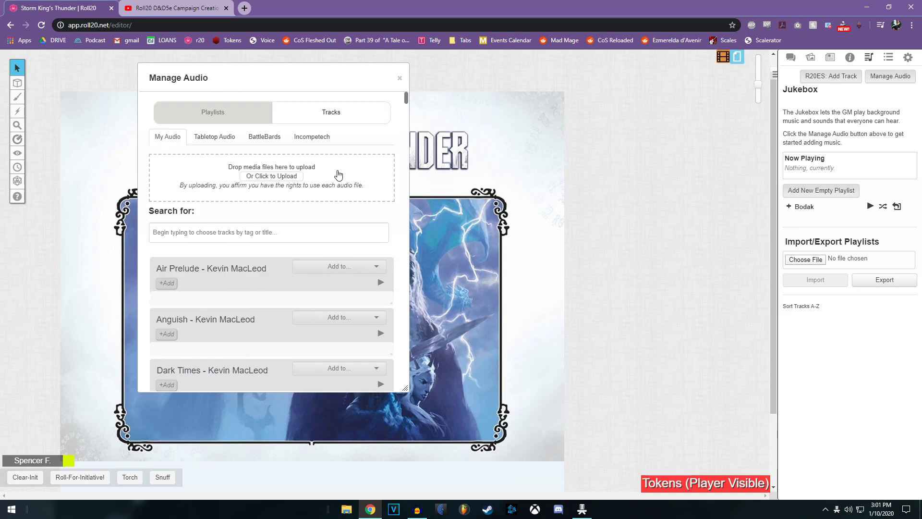
{"action": "left_click", "coordinate": [582, 509]}
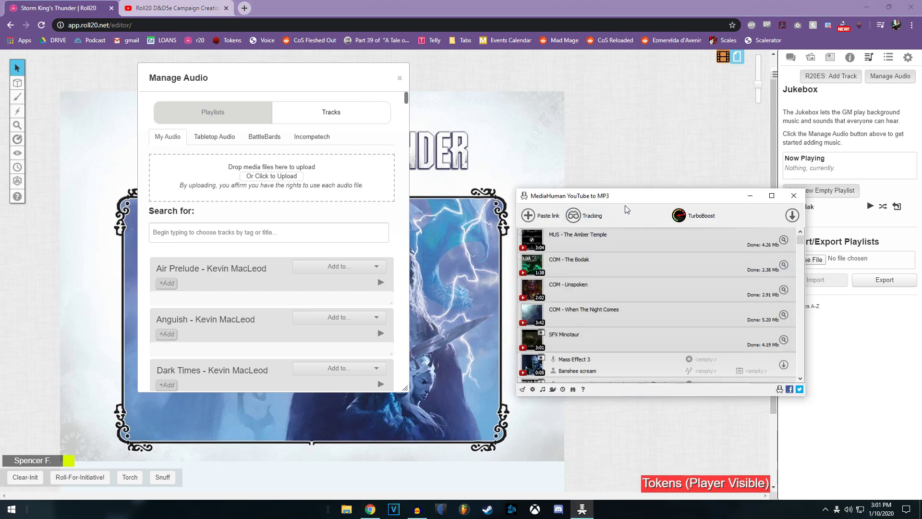
Copy the video's web address and add it to the converter for download
{"action": "left_click_drag", "start_coordinate": [624, 205], "coordinate": [509, 116]}
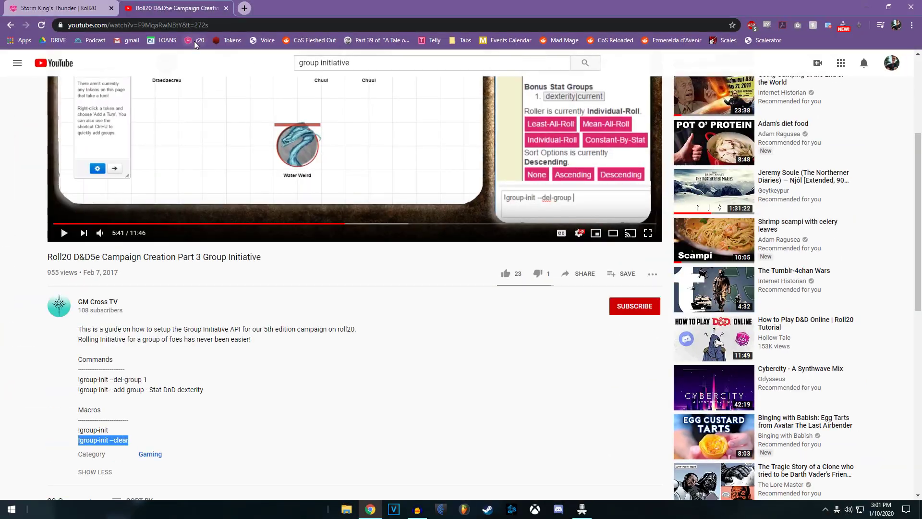
{"action": "left_click", "coordinate": [198, 25]}
{"action": "right_click", "coordinate": [197, 25]}
{"action": "left_click", "coordinate": [216, 81]}
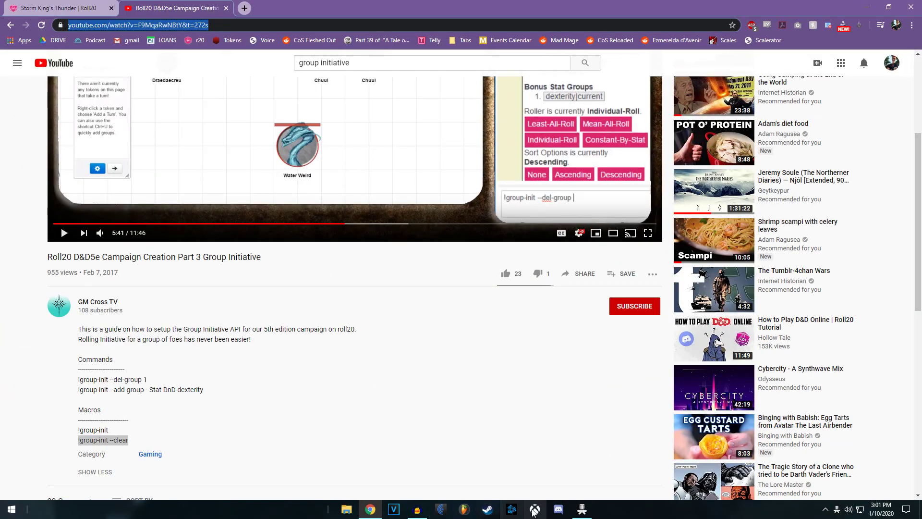
{"action": "left_click", "coordinate": [582, 509]}
{"action": "left_click", "coordinate": [491, 135]}
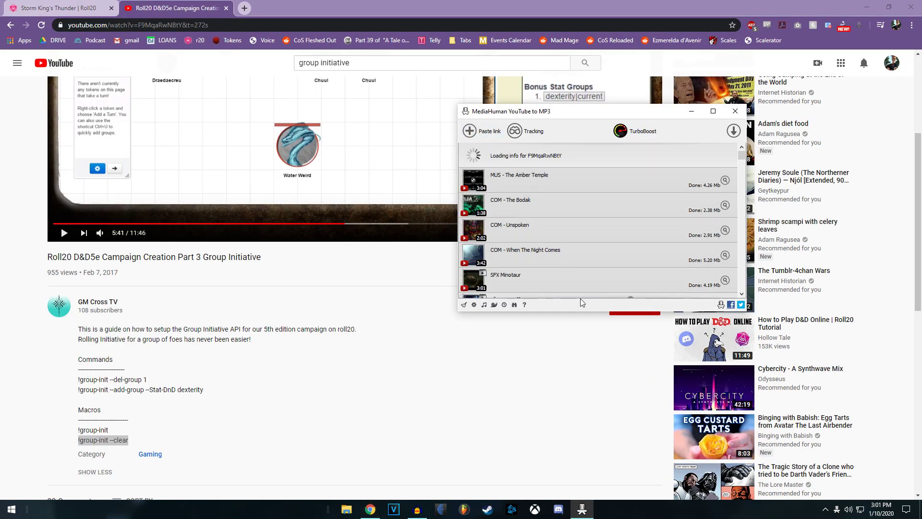
Retitle the new download 'COM - Whatever This iS' and open the converter's settings menu
{"action": "left_click", "coordinate": [536, 150]}
{"action": "double_click", "coordinate": [536, 150]}
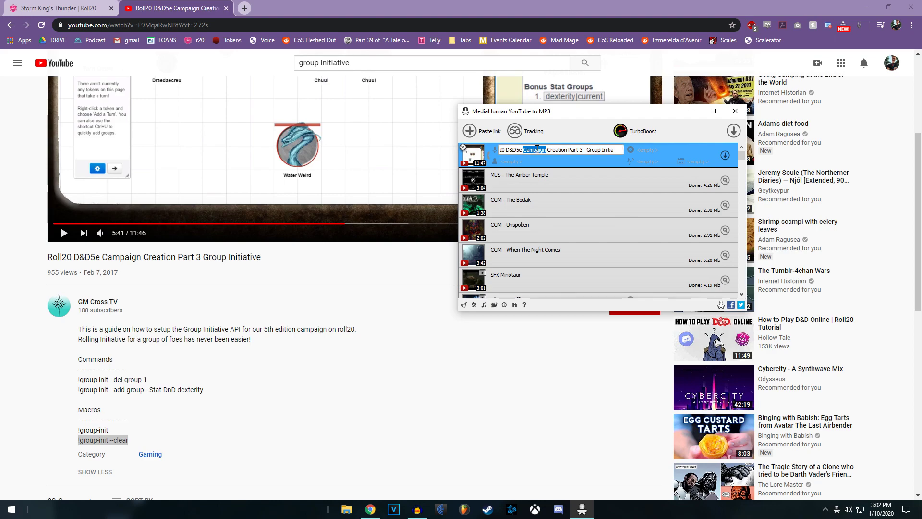
{"action": "triple_click", "coordinate": [536, 149]}
{"action": "key", "text": "BackSpace"}
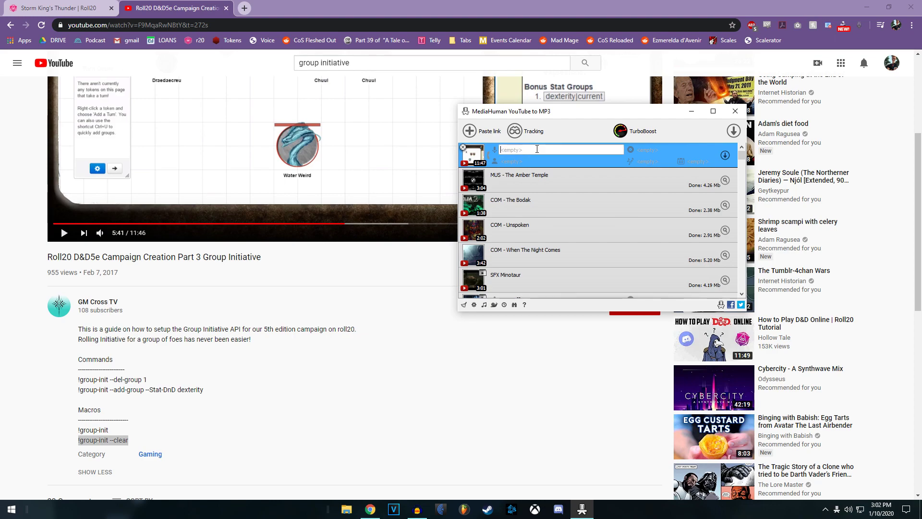
{"action": "type", "text": "COM - "}
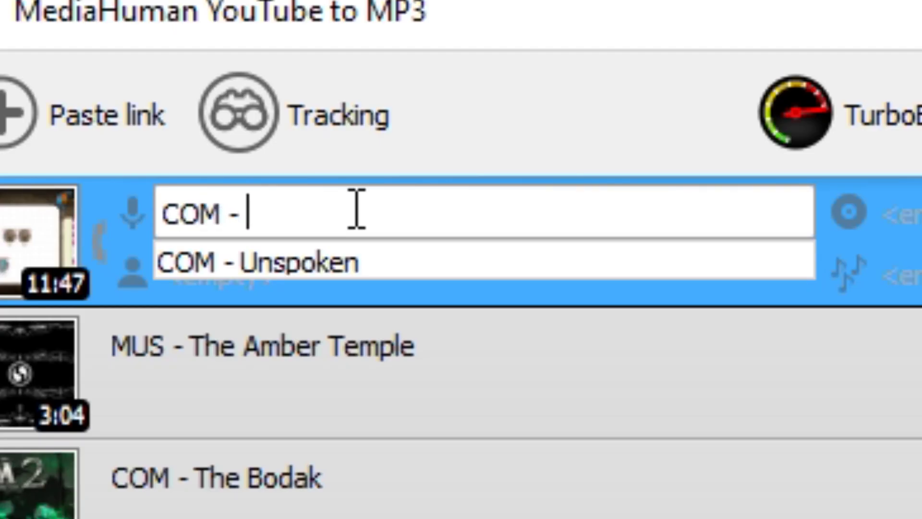
{"action": "type", "text": "Whatev"}
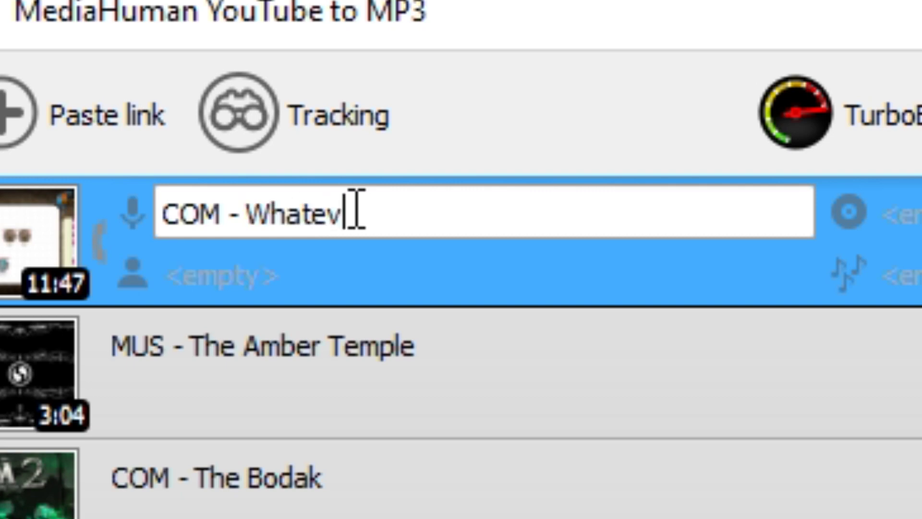
{"action": "type", "text": "er This iS"}
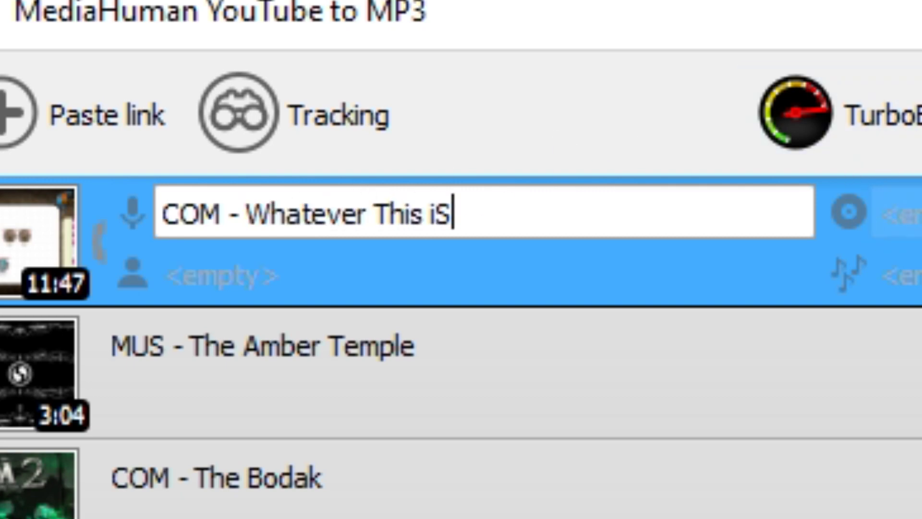
{"action": "key", "text": "Return"}
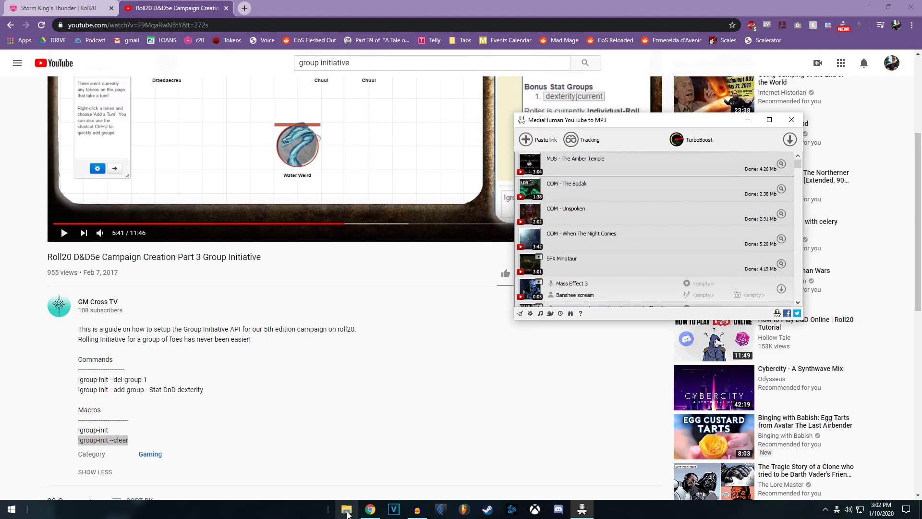
{"action": "left_click", "coordinate": [531, 313]}
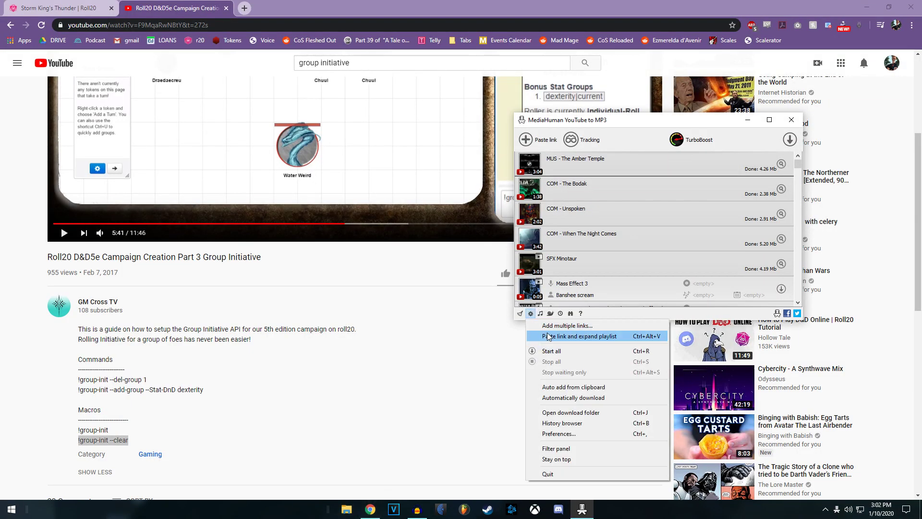
{"action": "left_click", "coordinate": [629, 122]}
Return to the Roll20 audio manager, start a file upload, and cancel it
{"action": "left_click", "coordinate": [55, 8]}
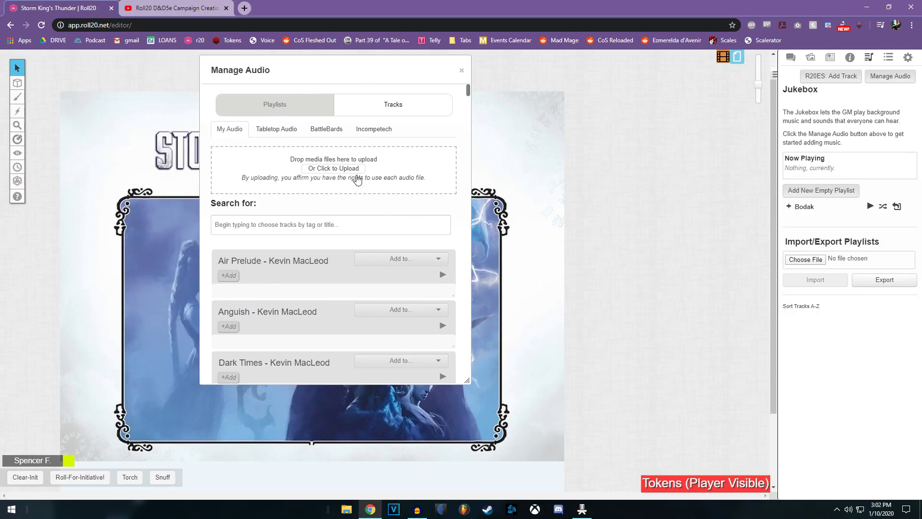
{"action": "left_click", "coordinate": [357, 174]}
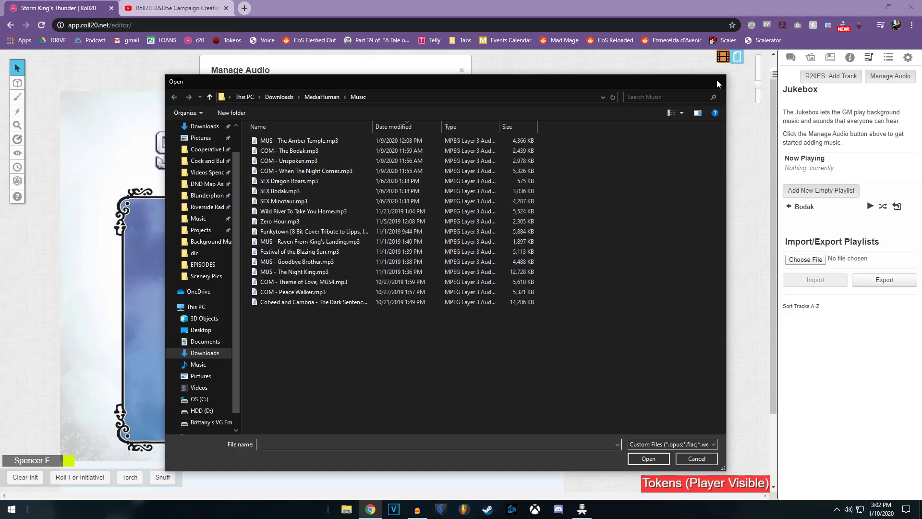
{"action": "left_click", "coordinate": [718, 84]}
Browse the Tabletop Audio, BattleBards and Incompetech collections, ending on Tabletop Audio
{"action": "left_click", "coordinate": [384, 136]}
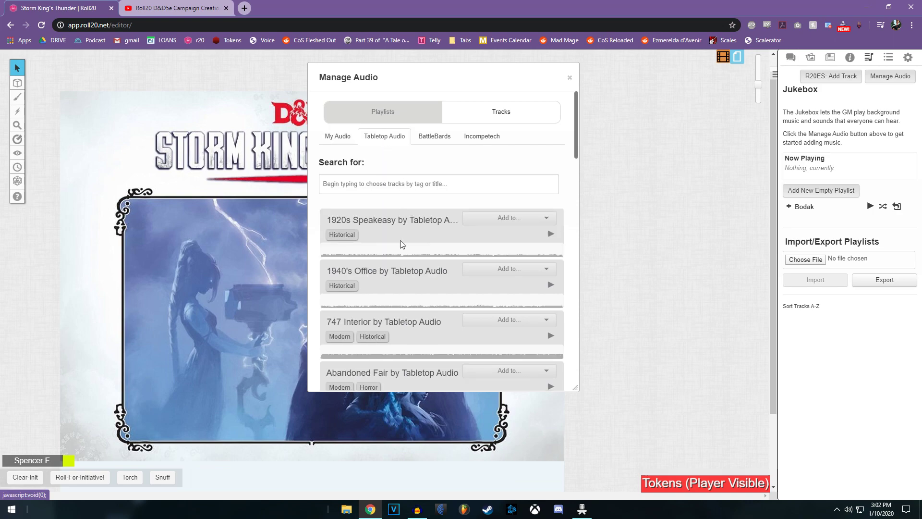
{"action": "left_click", "coordinate": [439, 138]}
{"action": "left_click", "coordinate": [469, 139]}
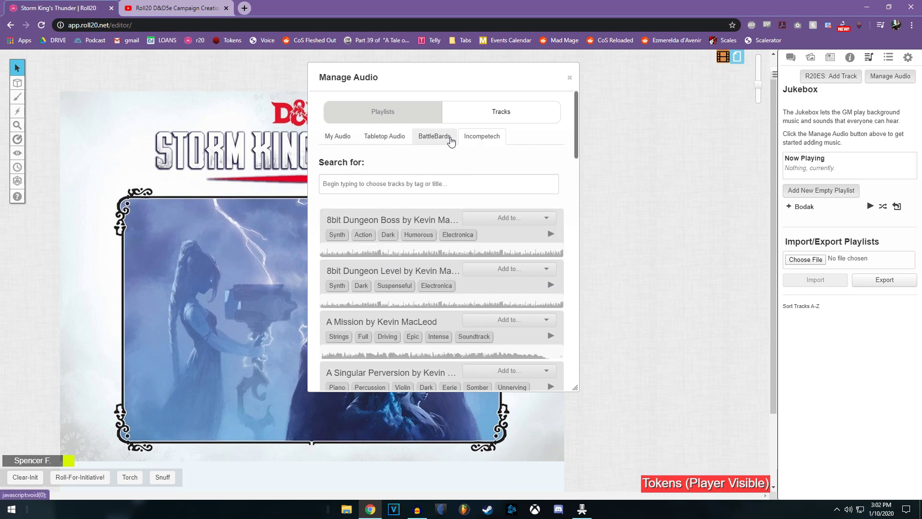
{"action": "left_click", "coordinate": [446, 138]}
{"action": "left_click", "coordinate": [387, 136]}
{"action": "left_click", "coordinate": [432, 137]}
{"action": "left_click", "coordinate": [480, 137]}
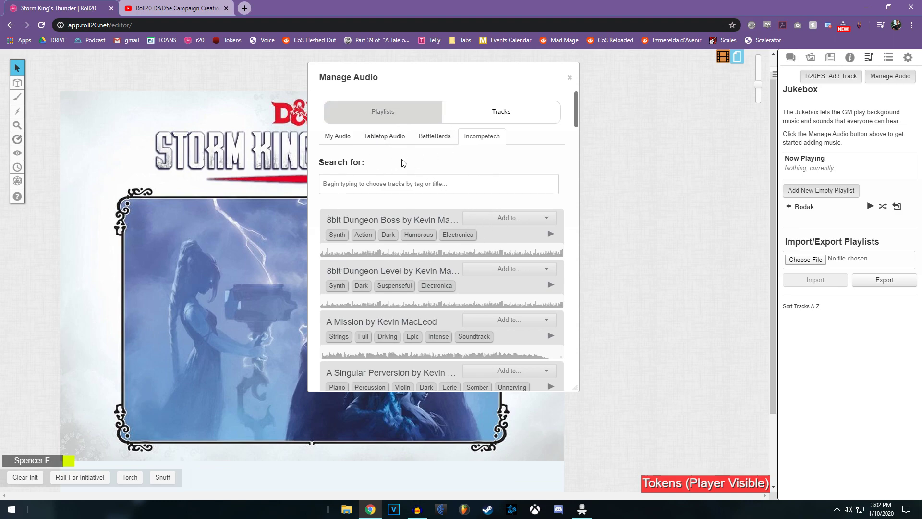
{"action": "left_click", "coordinate": [384, 137]}
{"action": "scroll", "coordinate": [416, 303], "scroll_direction": "down", "scroll_amount": 10}
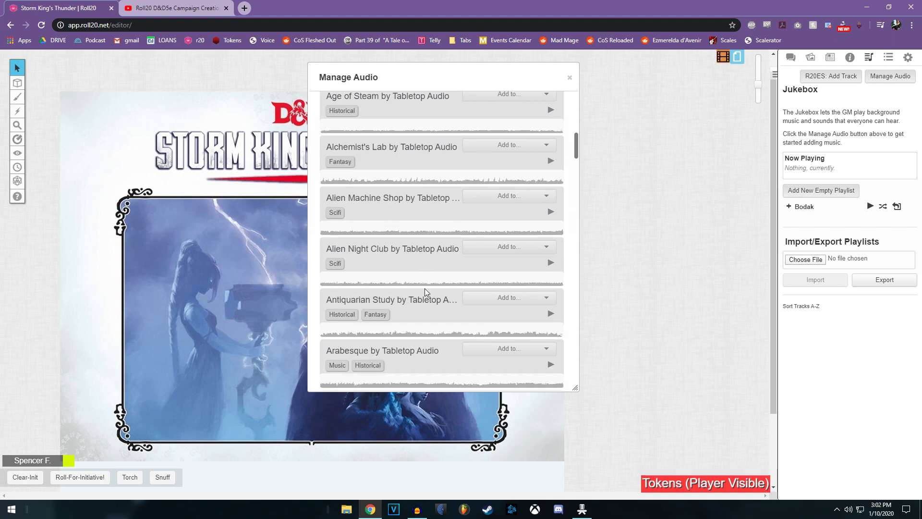
{"action": "scroll", "coordinate": [425, 288], "scroll_direction": "up", "scroll_amount": 10}
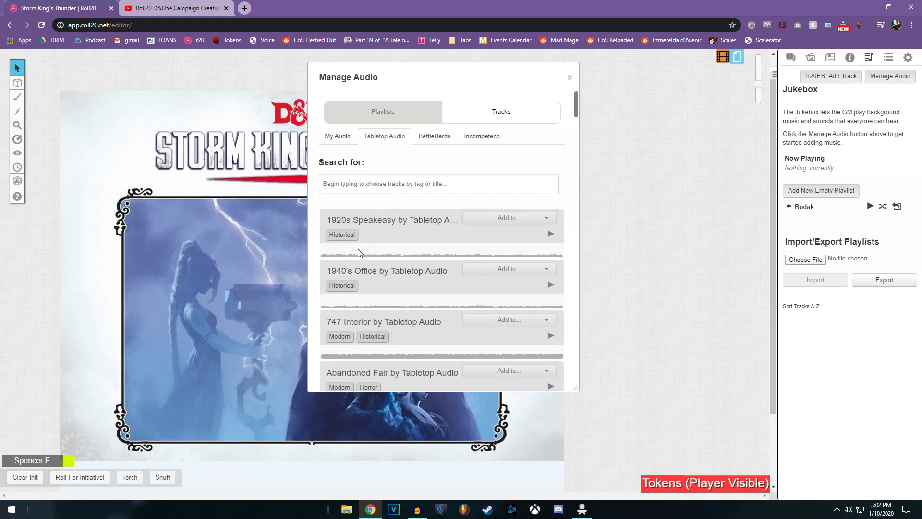
{"action": "left_click", "coordinate": [394, 185]}
{"action": "type", "text": "fantasy"}
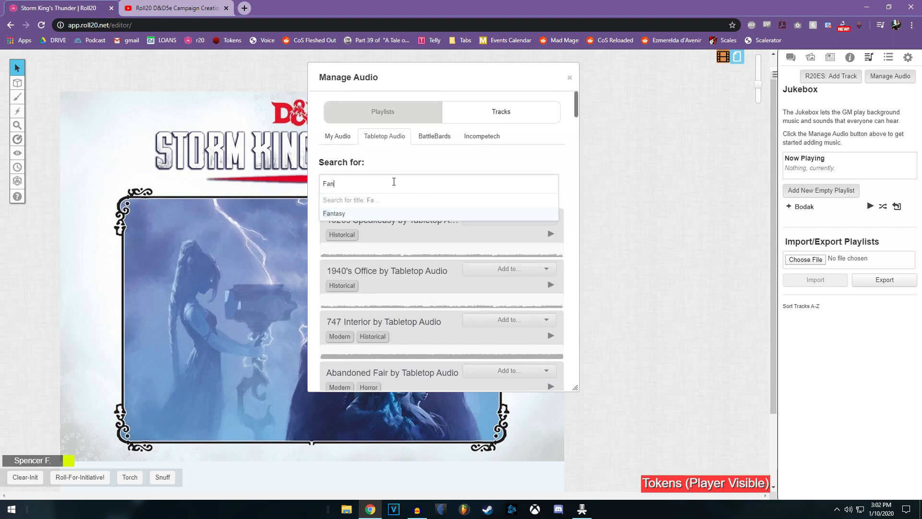
{"action": "key", "text": "Return"}
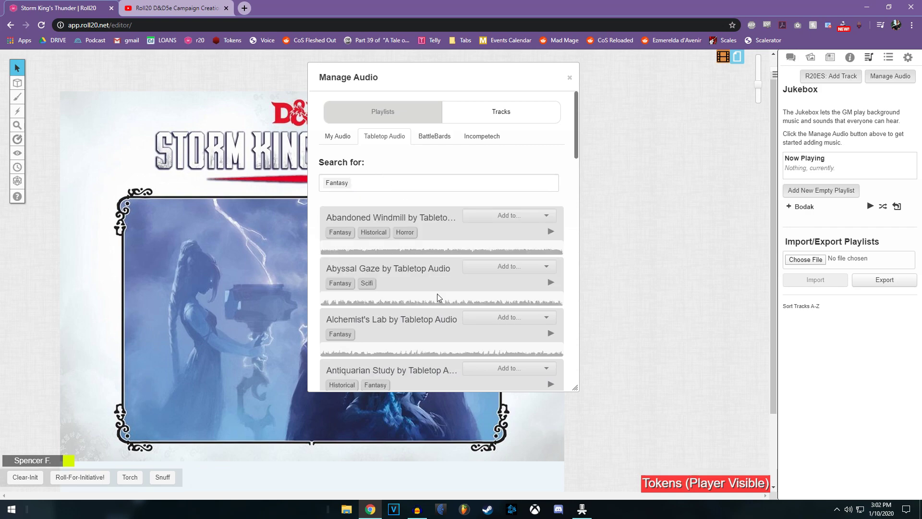
{"action": "scroll", "coordinate": [437, 303], "scroll_direction": "down", "scroll_amount": 3}
{"action": "scroll", "coordinate": [443, 298], "scroll_direction": "up", "scroll_amount": 3}
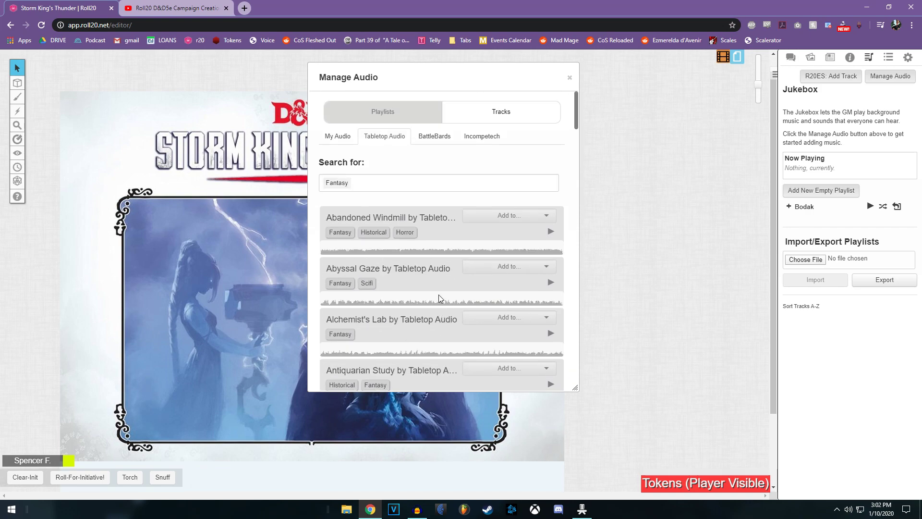
{"action": "left_click", "coordinate": [434, 136]}
{"action": "scroll", "coordinate": [434, 314], "scroll_direction": "down", "scroll_amount": 3}
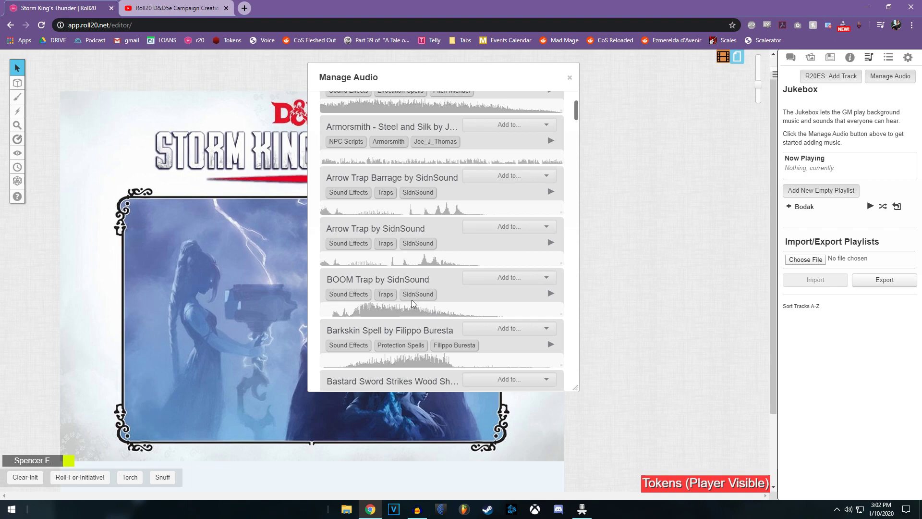
{"action": "scroll", "coordinate": [393, 320], "scroll_direction": "up", "scroll_amount": 3}
{"action": "left_click", "coordinate": [480, 136]}
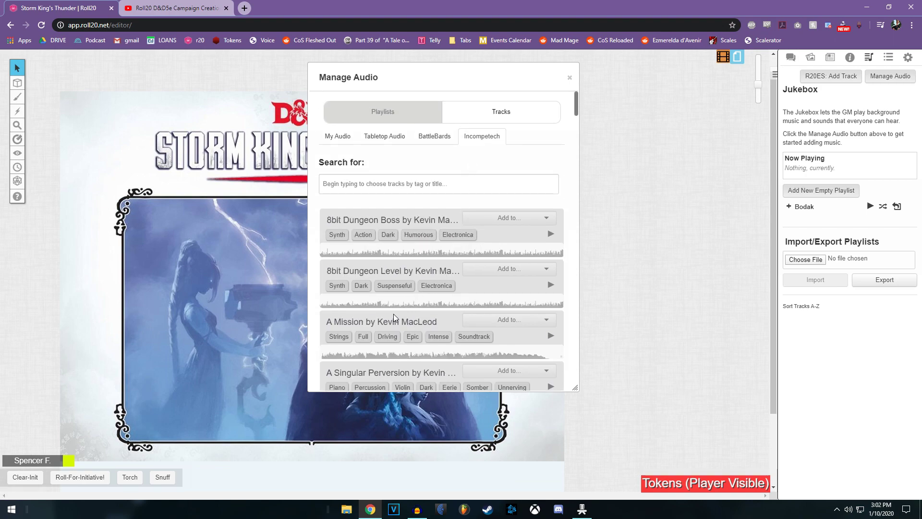
{"action": "scroll", "coordinate": [399, 307], "scroll_direction": "down", "scroll_amount": 3}
{"action": "scroll", "coordinate": [403, 295], "scroll_direction": "down", "scroll_amount": 6}
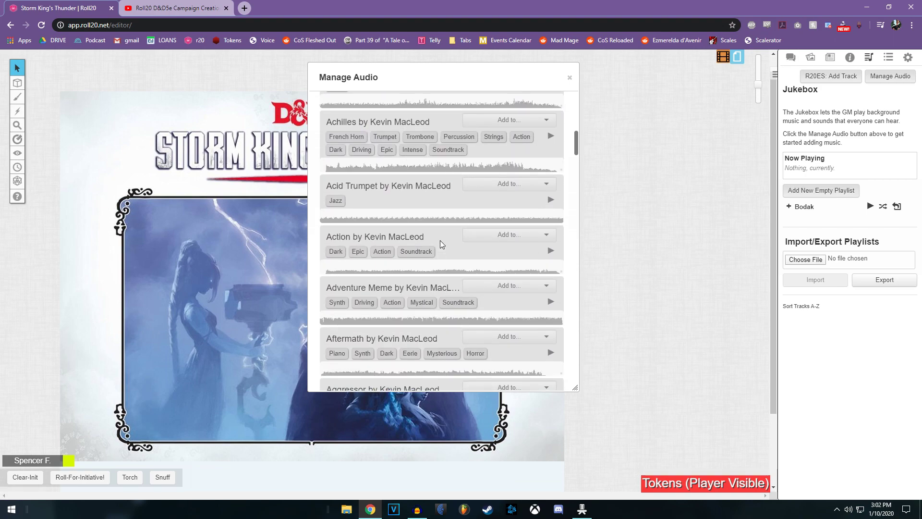
{"action": "scroll", "coordinate": [442, 249], "scroll_direction": "up", "scroll_amount": 10}
{"action": "left_click", "coordinate": [384, 136]}
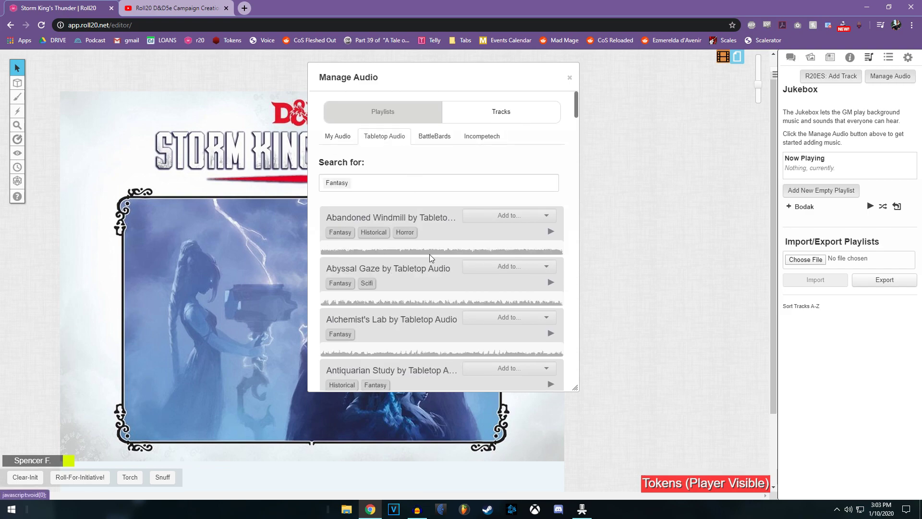
{"action": "left_click", "coordinate": [411, 180]}
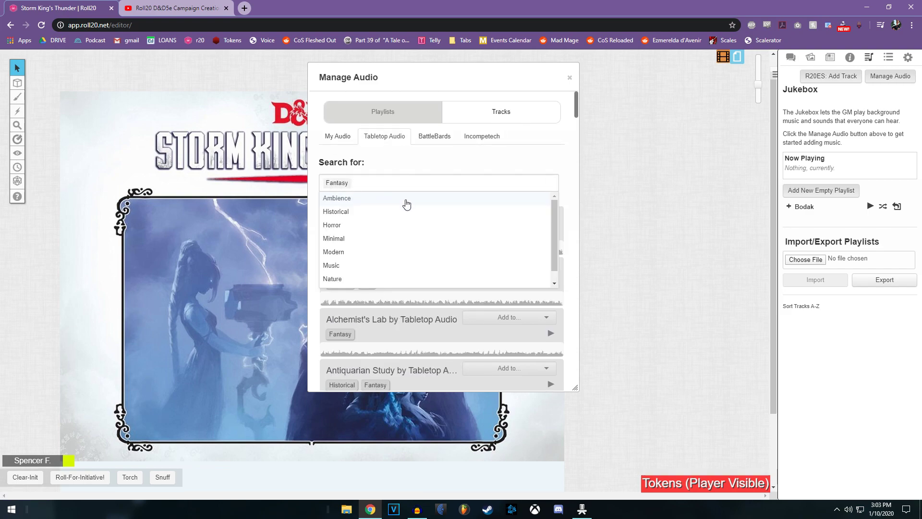
{"action": "key", "text": "BackSpace"}
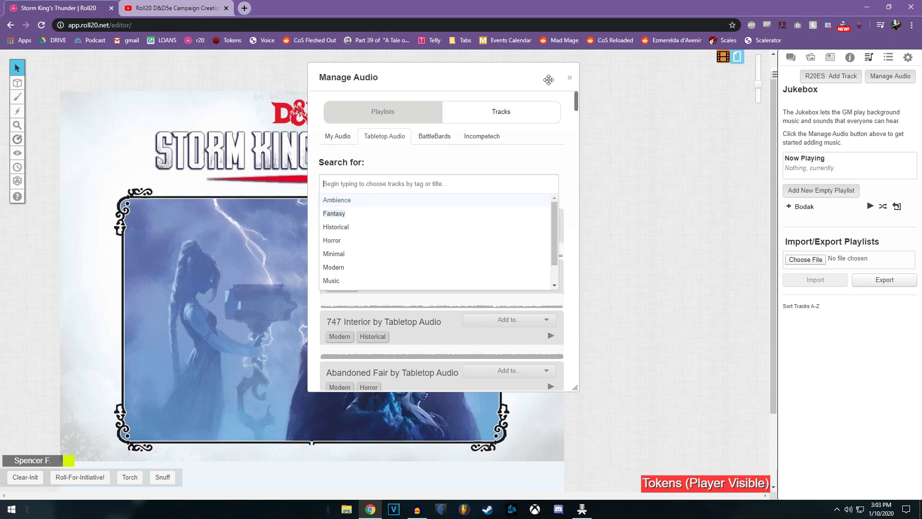
{"action": "left_click_drag", "start_coordinate": [569, 82], "coordinate": [587, 84]}
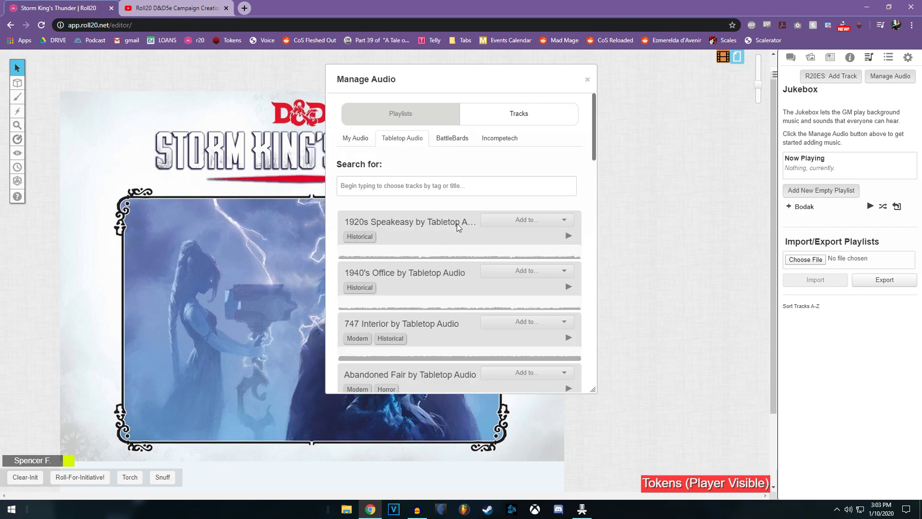
Add 1920s Speakeasy to the game through Add to…, then retitle it 'This Name' in the Jukebox
{"action": "left_click", "coordinate": [509, 220]}
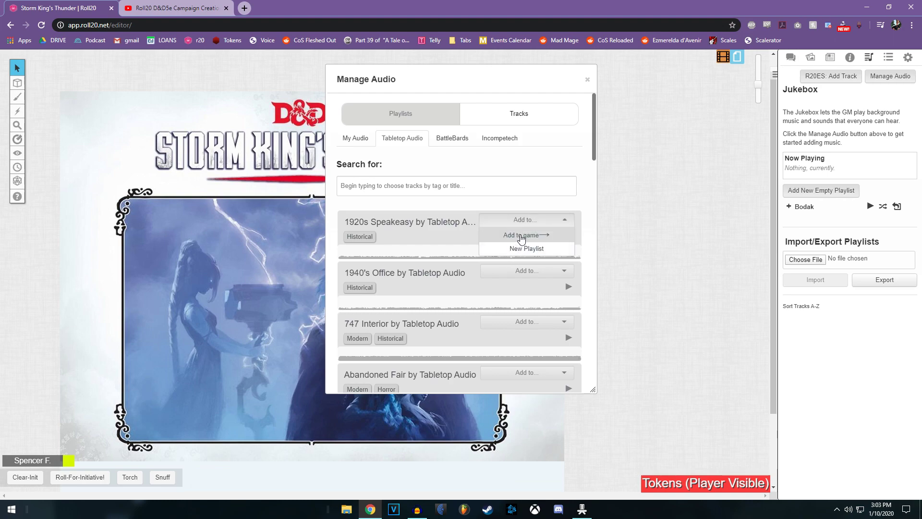
{"action": "left_click", "coordinate": [522, 236]}
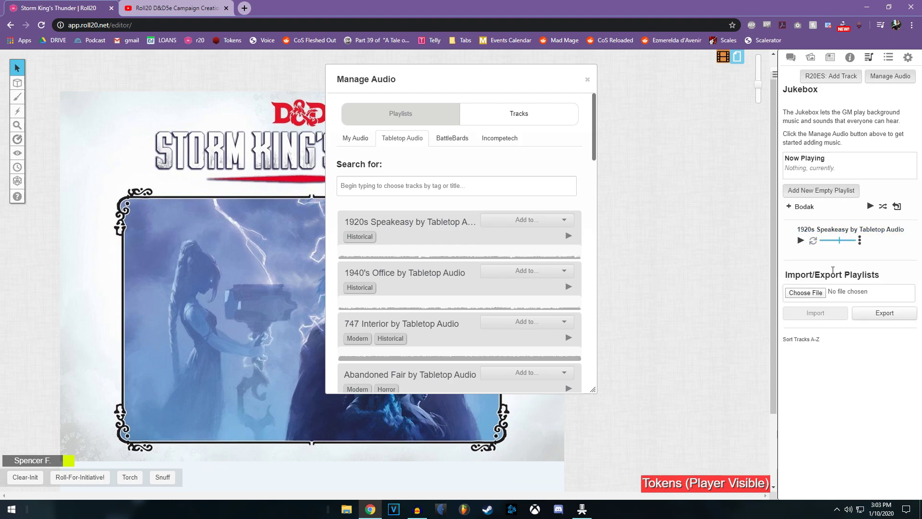
{"action": "left_click", "coordinate": [833, 228]}
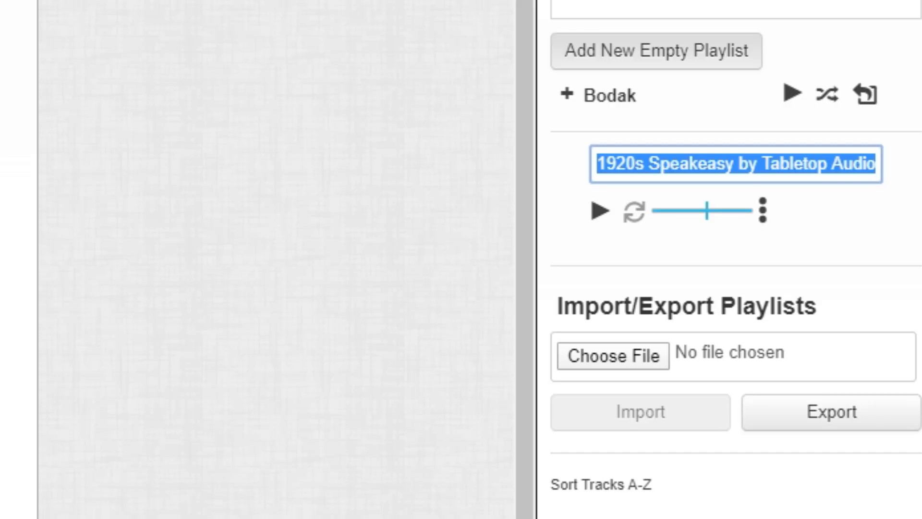
{"action": "type", "text": "This Name"}
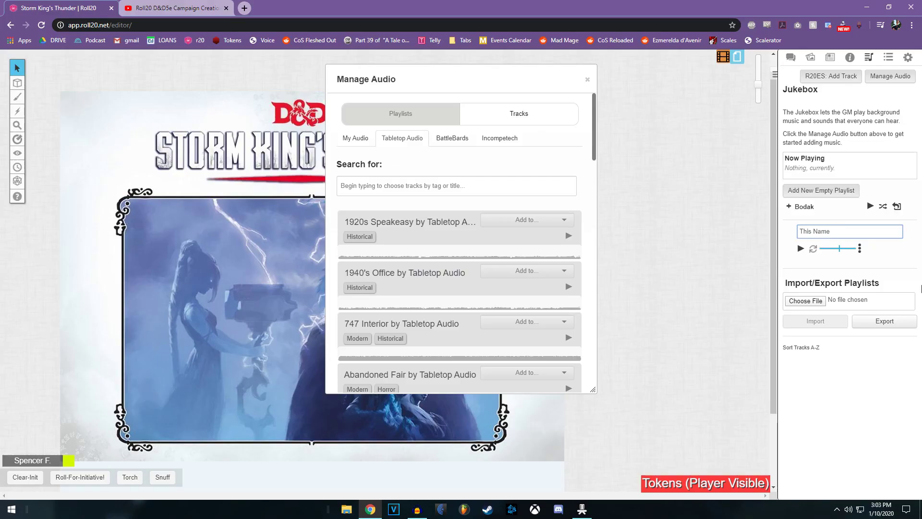
{"action": "key", "text": "Return"}
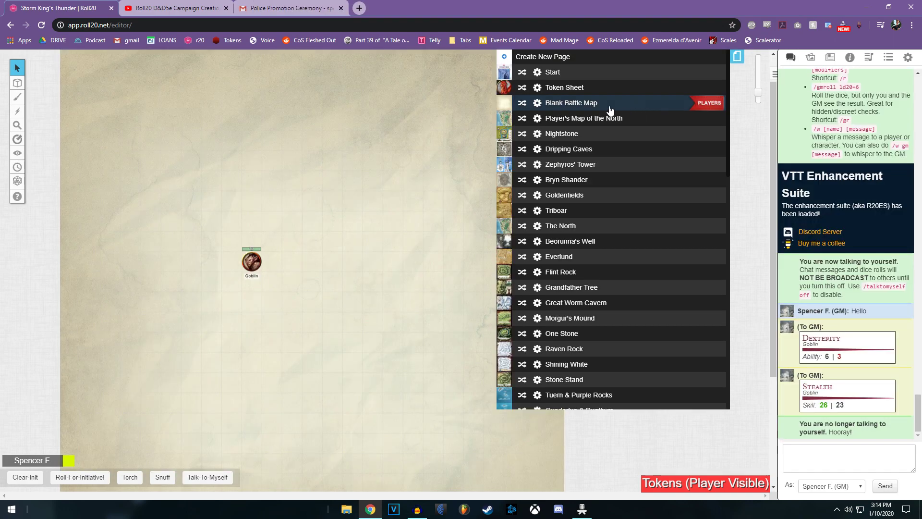
In Blank Battle Map's settings, set Play on Load to COM - Blood Tears Extended
{"action": "left_click", "coordinate": [537, 104]}
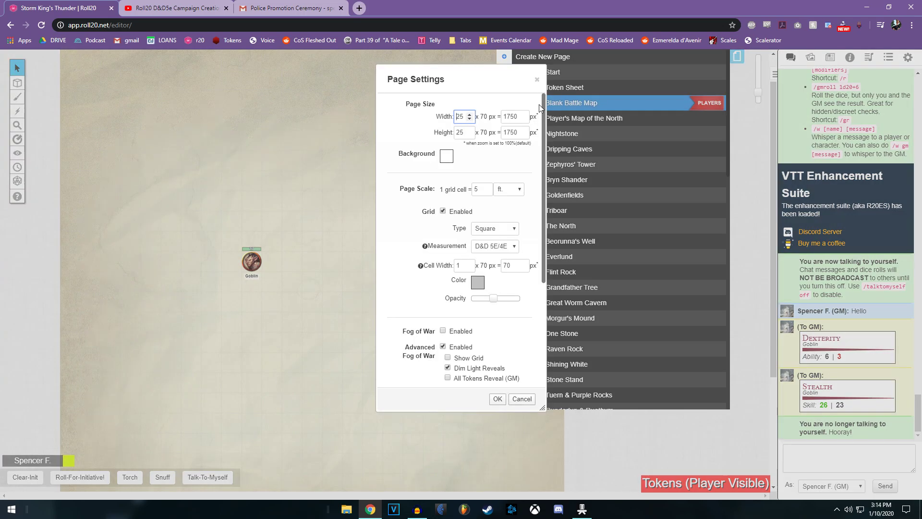
{"action": "scroll", "coordinate": [503, 242], "scroll_direction": "down", "scroll_amount": 3}
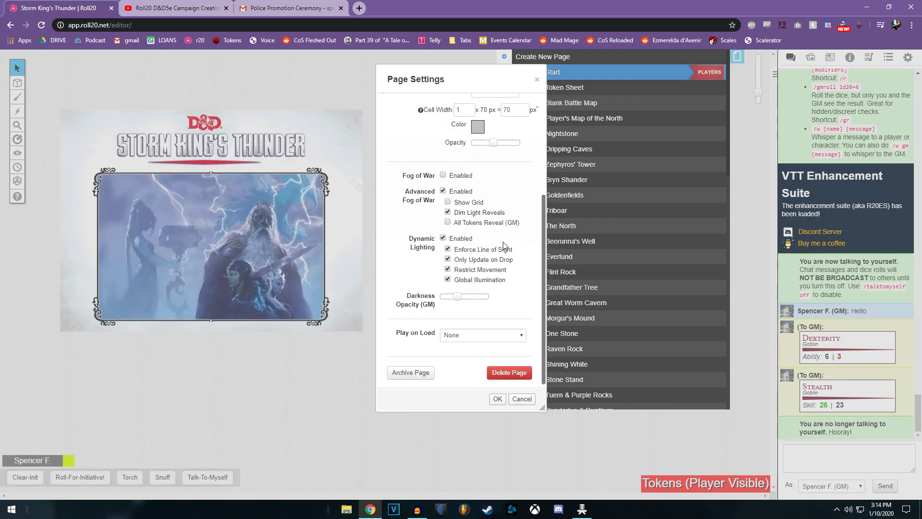
{"action": "left_click", "coordinate": [469, 339]}
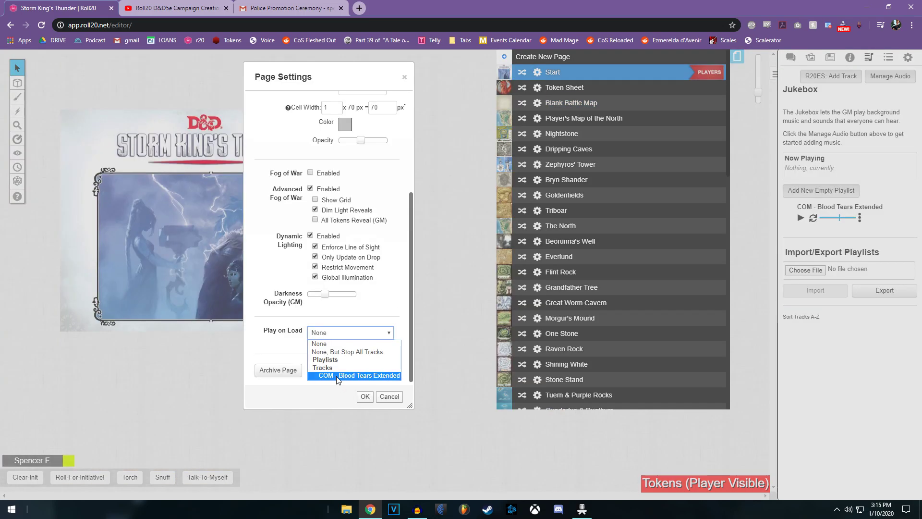
{"action": "left_click", "coordinate": [369, 376]}
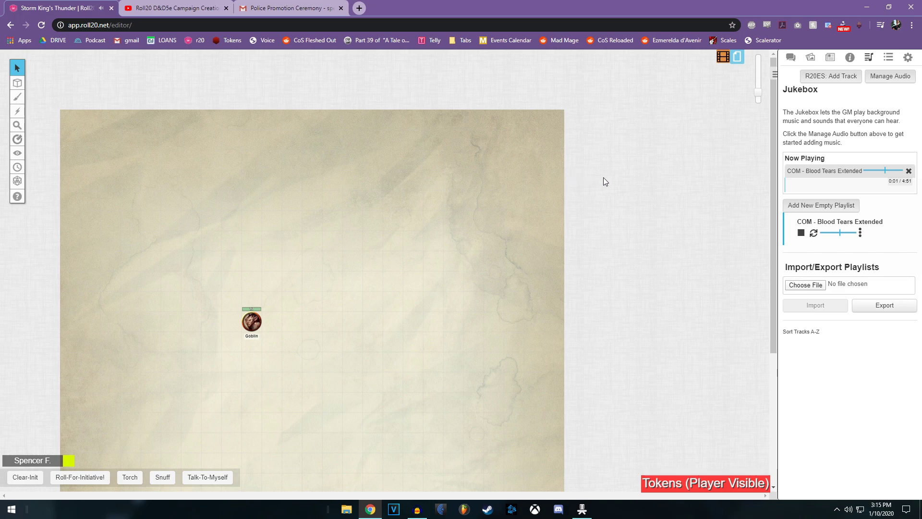
Stop 'COM - Blood Tears Extended' in the Jukebox, then select the Goblin token on the map
{"action": "left_click", "coordinate": [908, 171]}
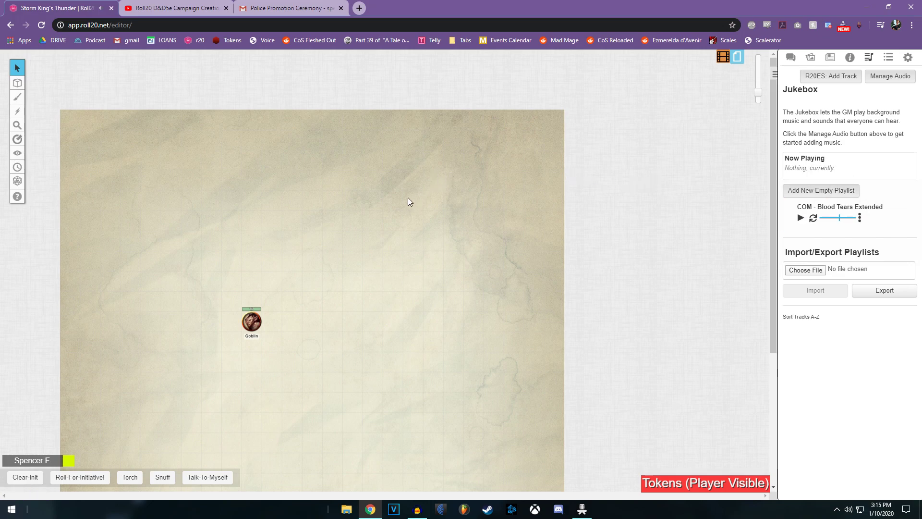
{"action": "left_click_drag", "start_coordinate": [278, 259], "coordinate": [211, 389]}
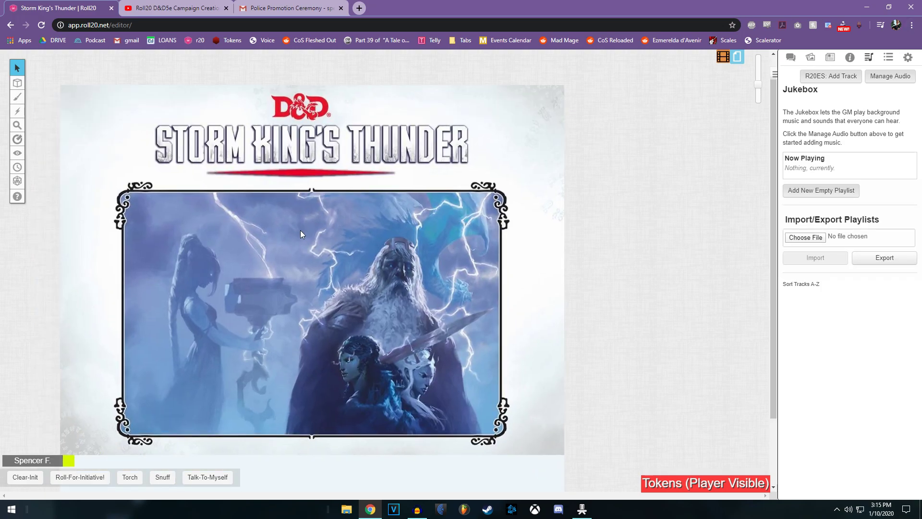